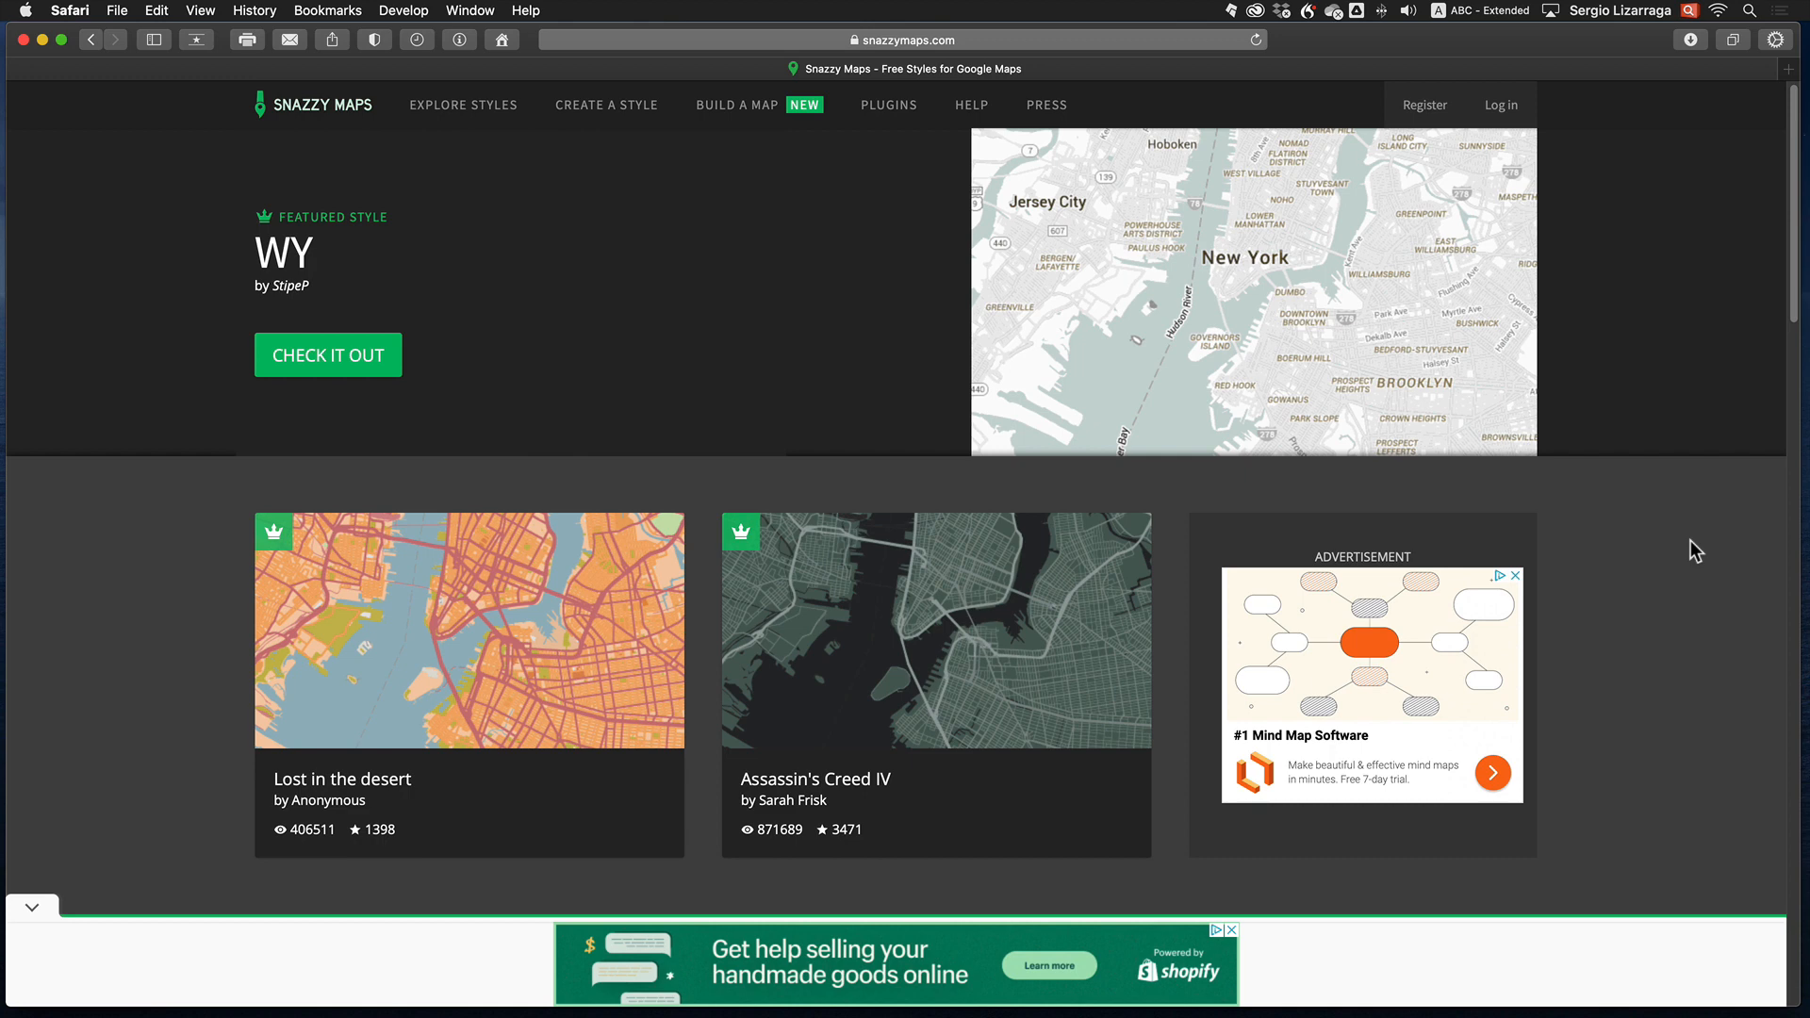
# Log in to the existing site account with the saved e-mail address and account password.
pyautogui.click(1426, 106)
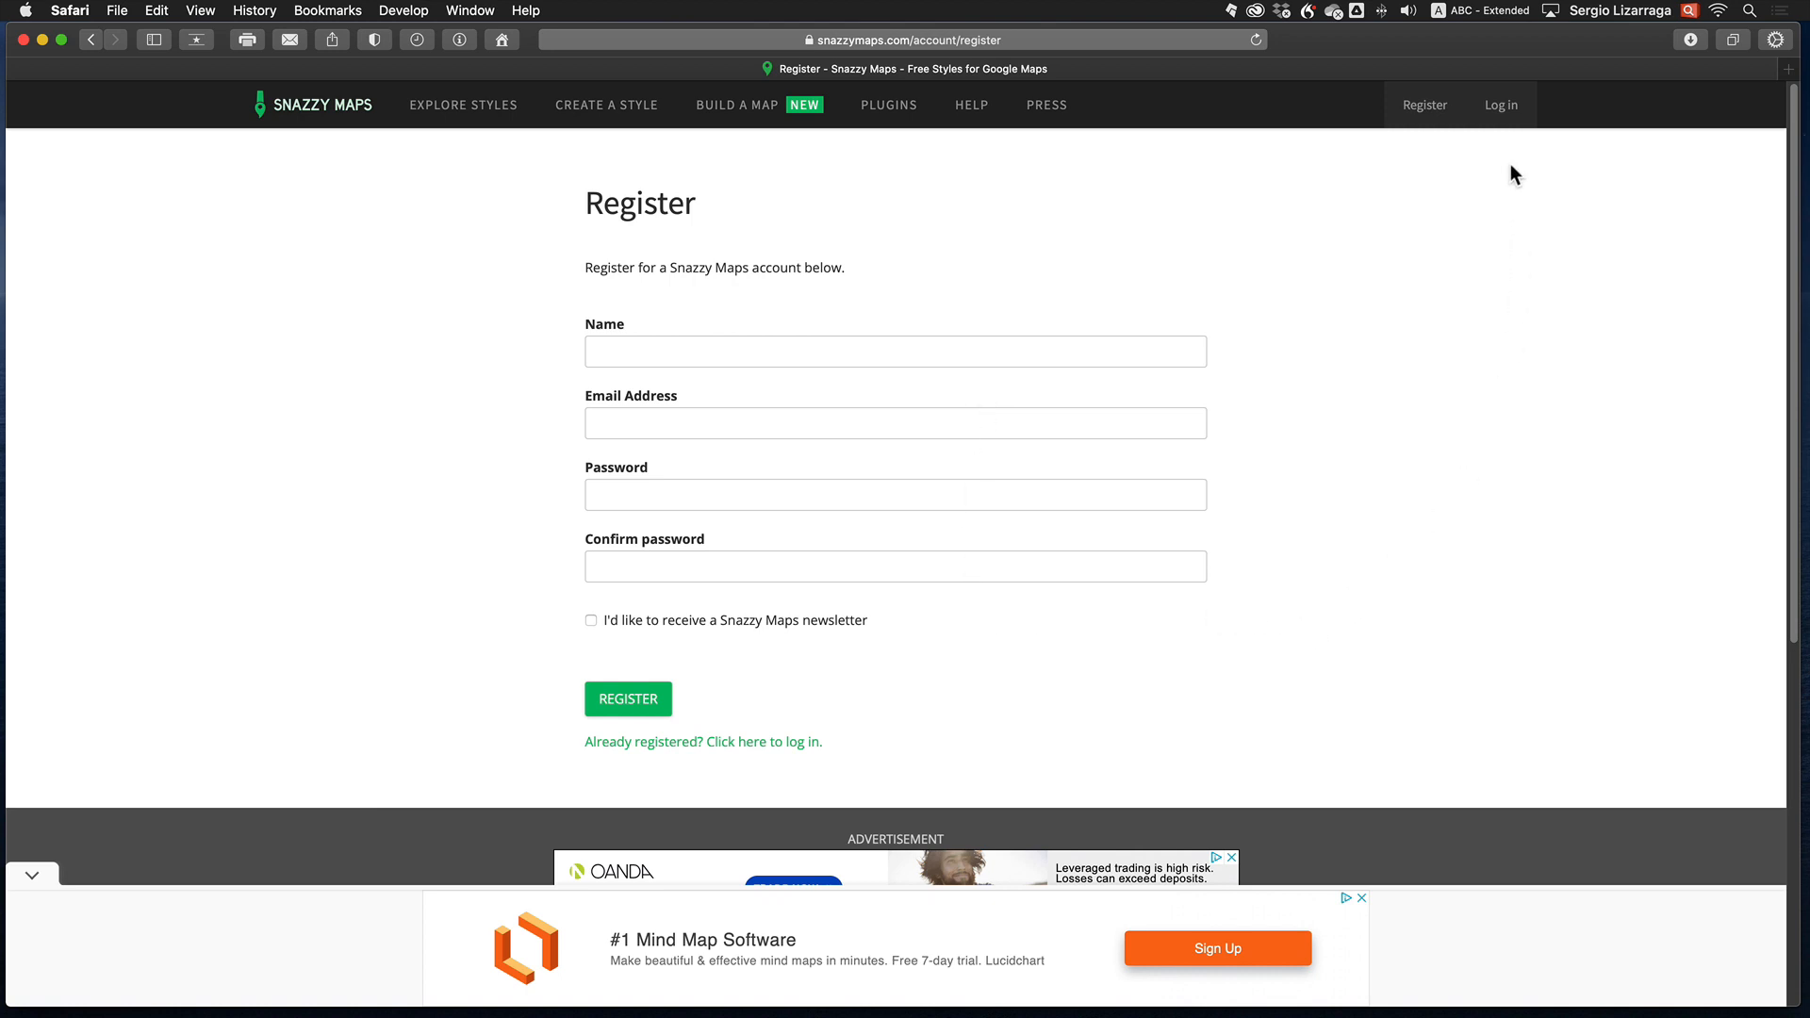
pyautogui.click(1500, 108)
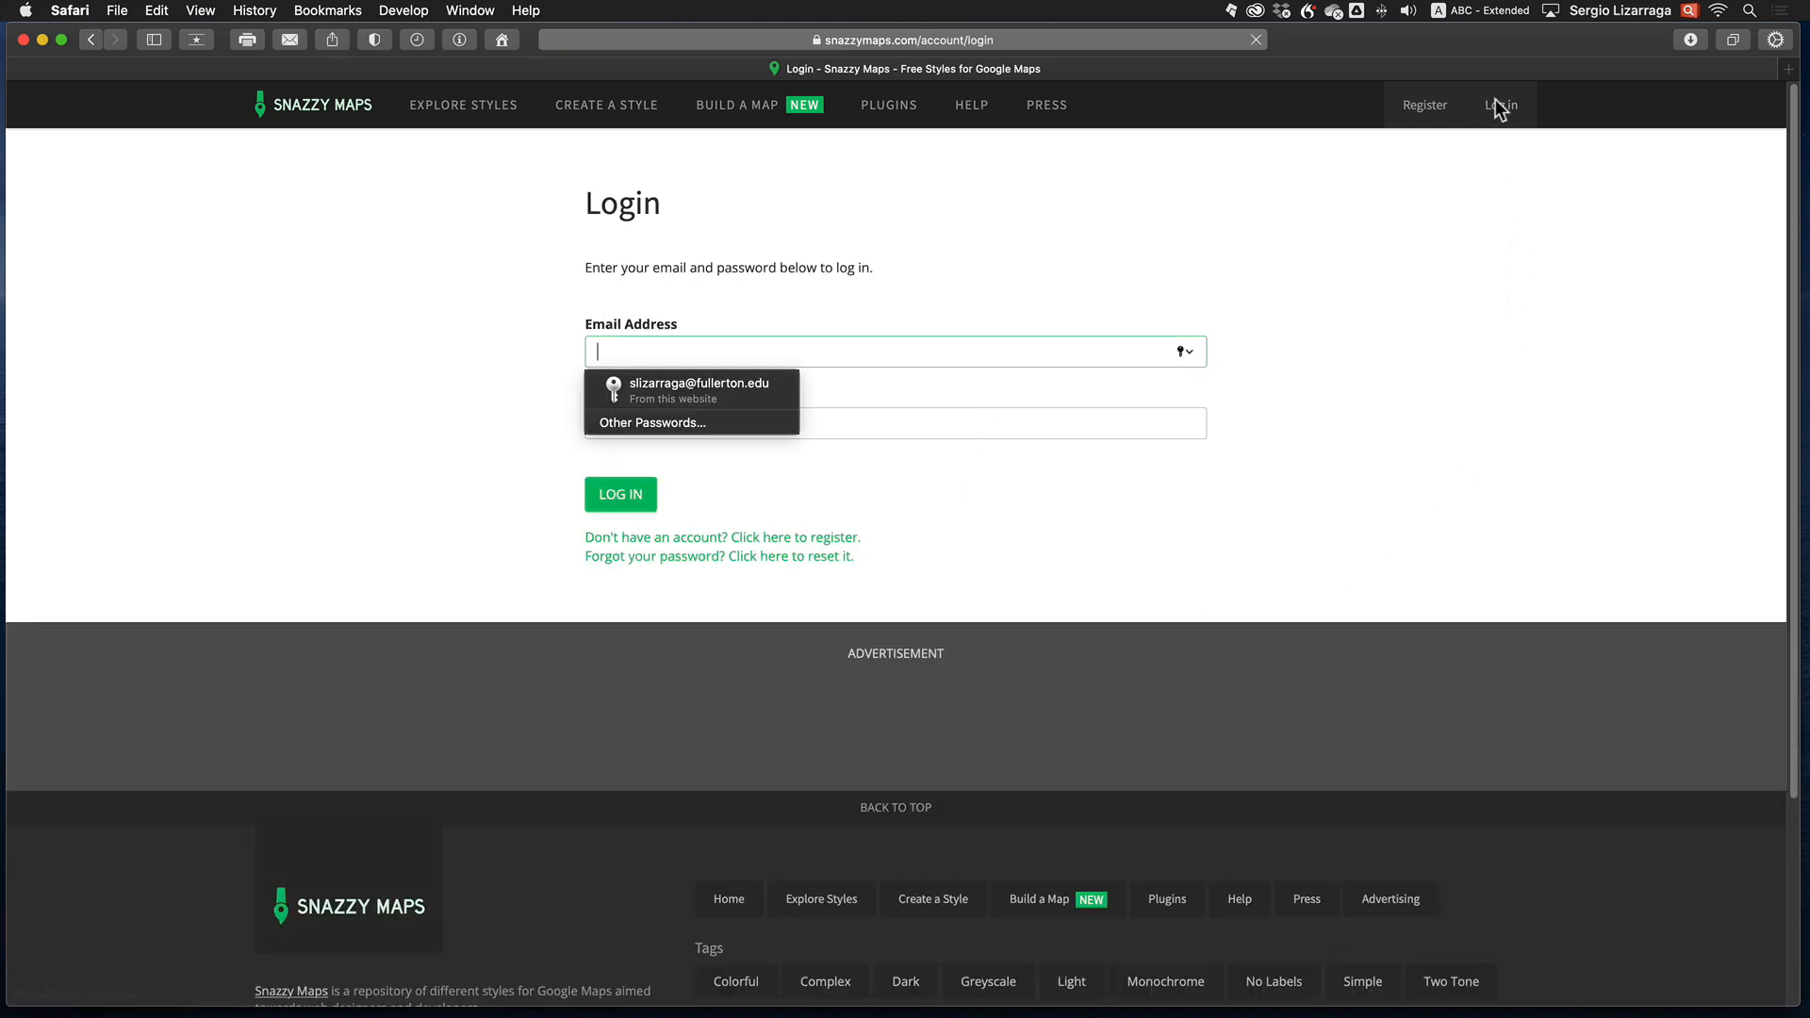
pyautogui.click(675, 387)
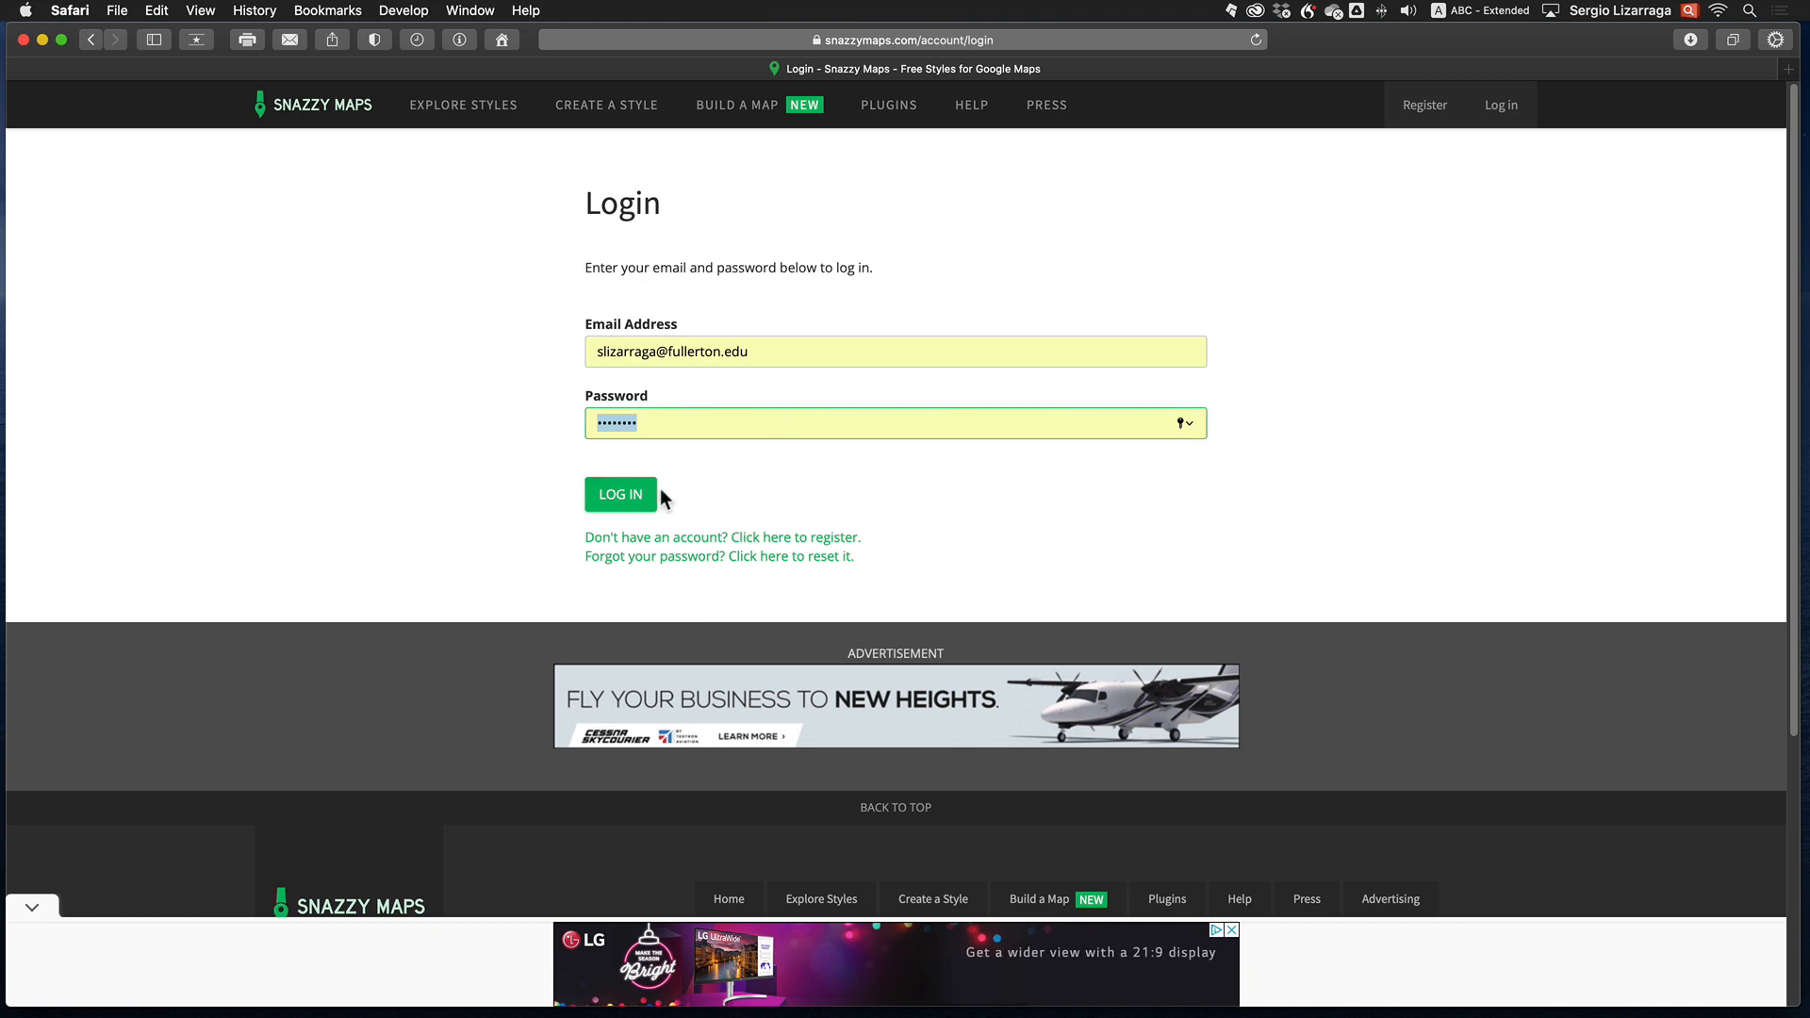
pyautogui.click(620, 494)
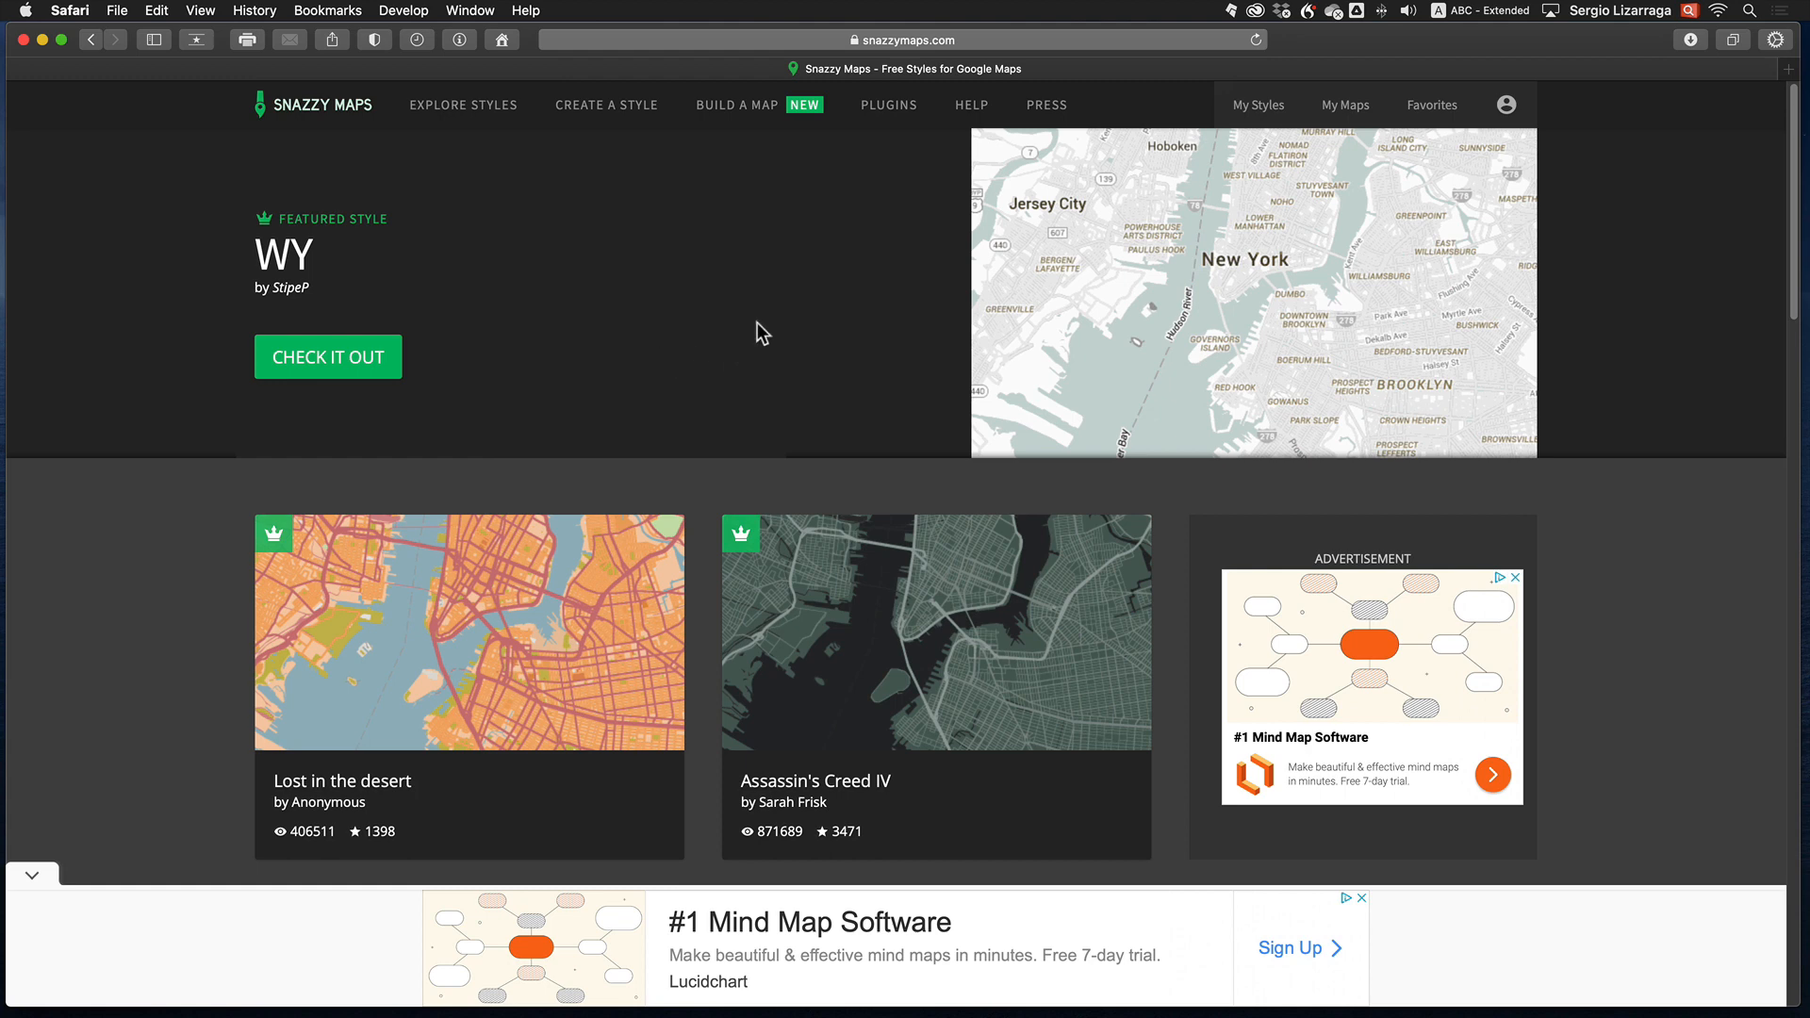
# Open the map builder, look around a Street View location from its New York map, and return to the map.
pyautogui.click(743, 103)
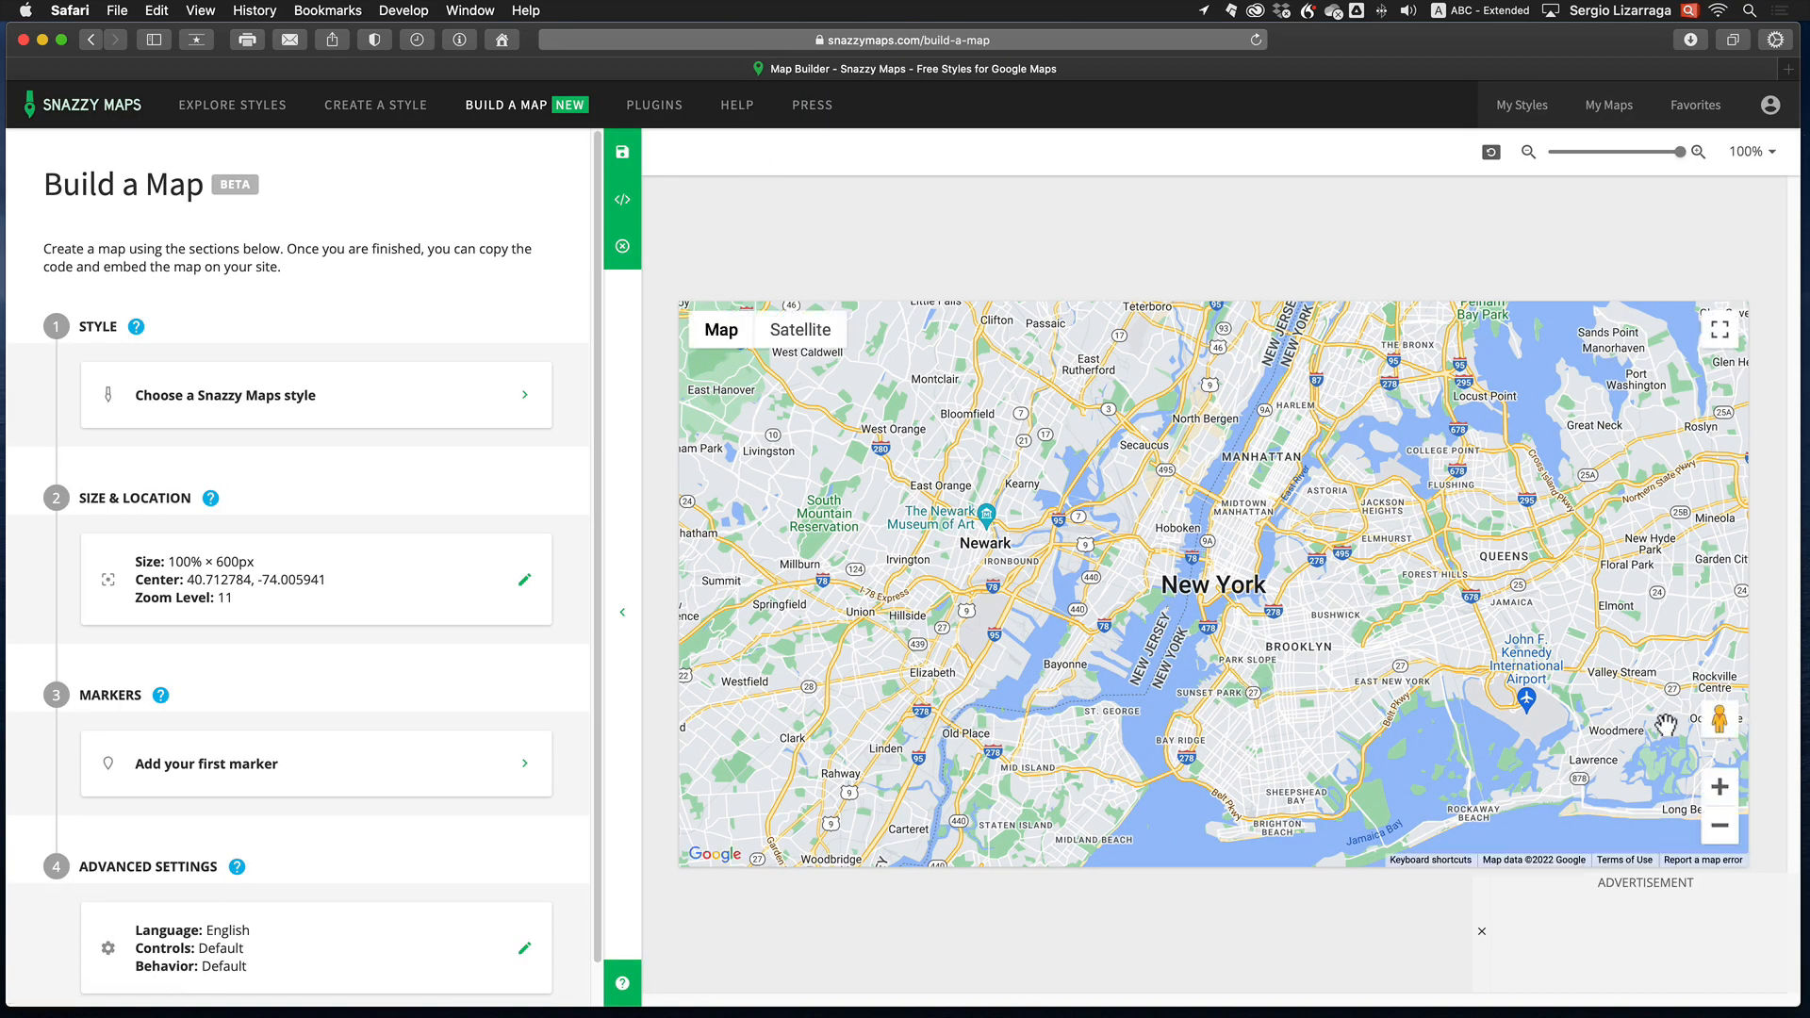
pyautogui.moveTo(1705, 719); pyautogui.dragTo(1448, 683)
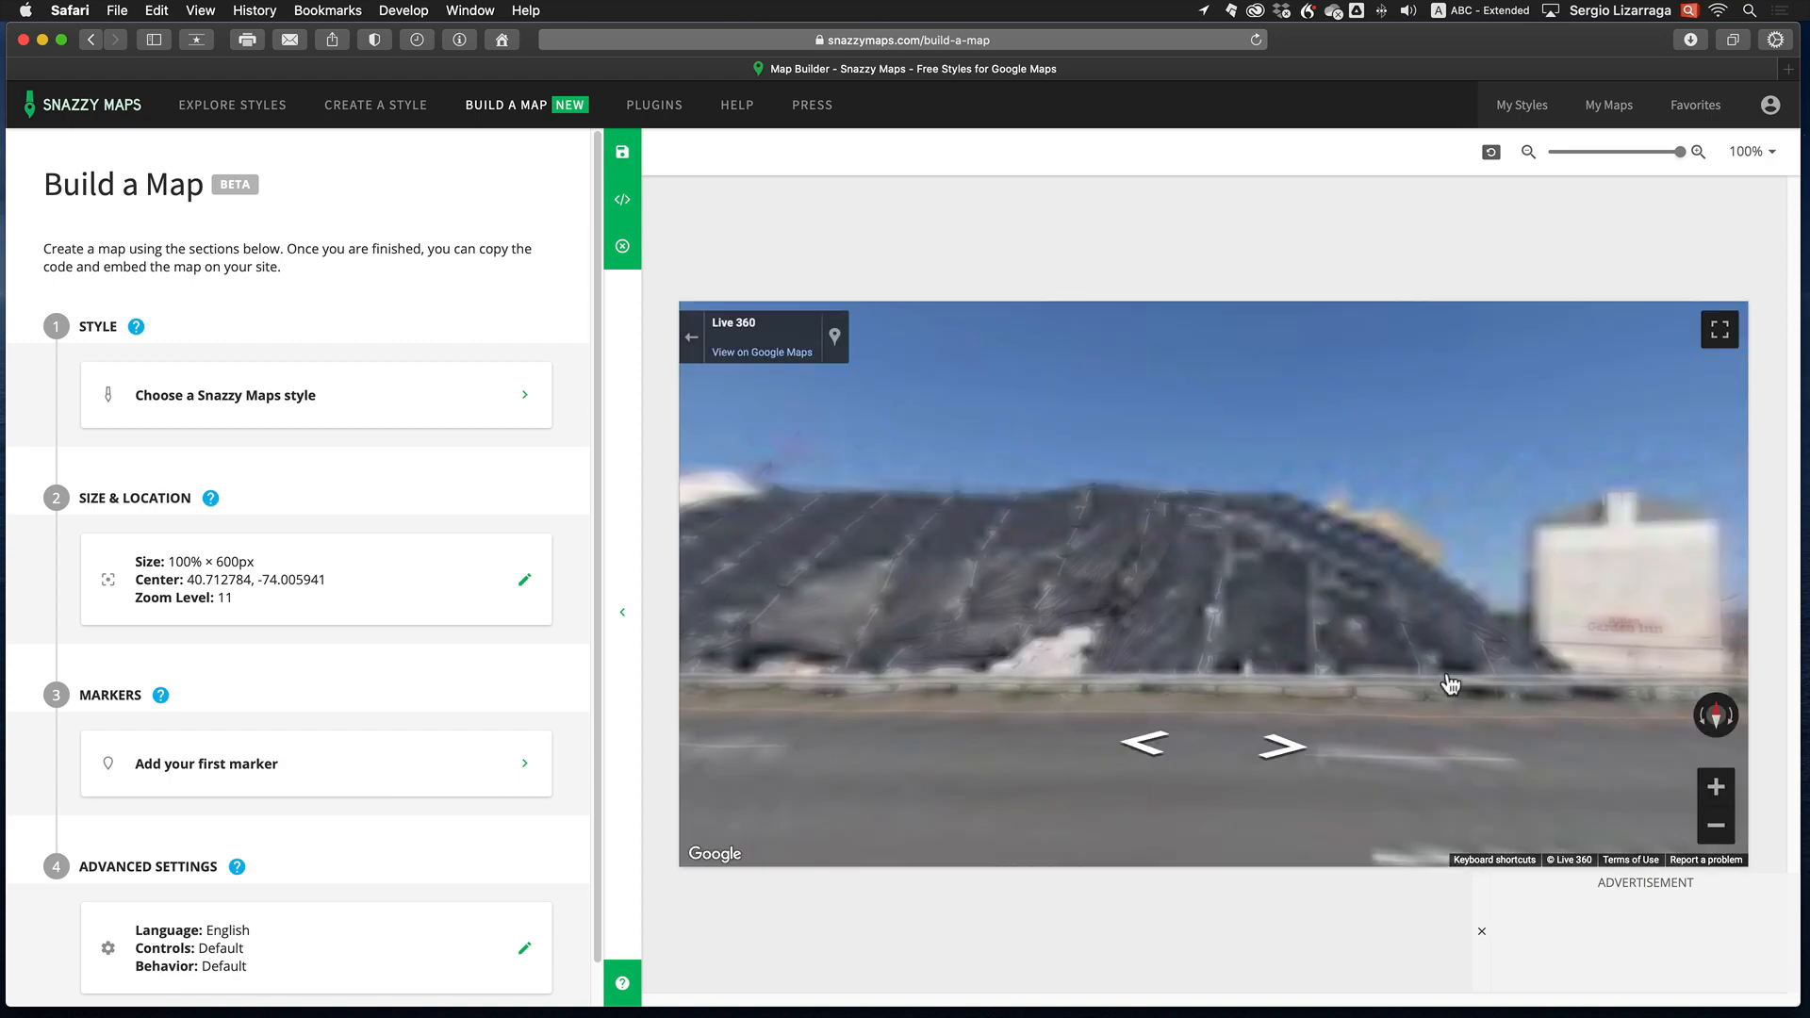
pyautogui.moveTo(1097, 651); pyautogui.dragTo(960, 568)
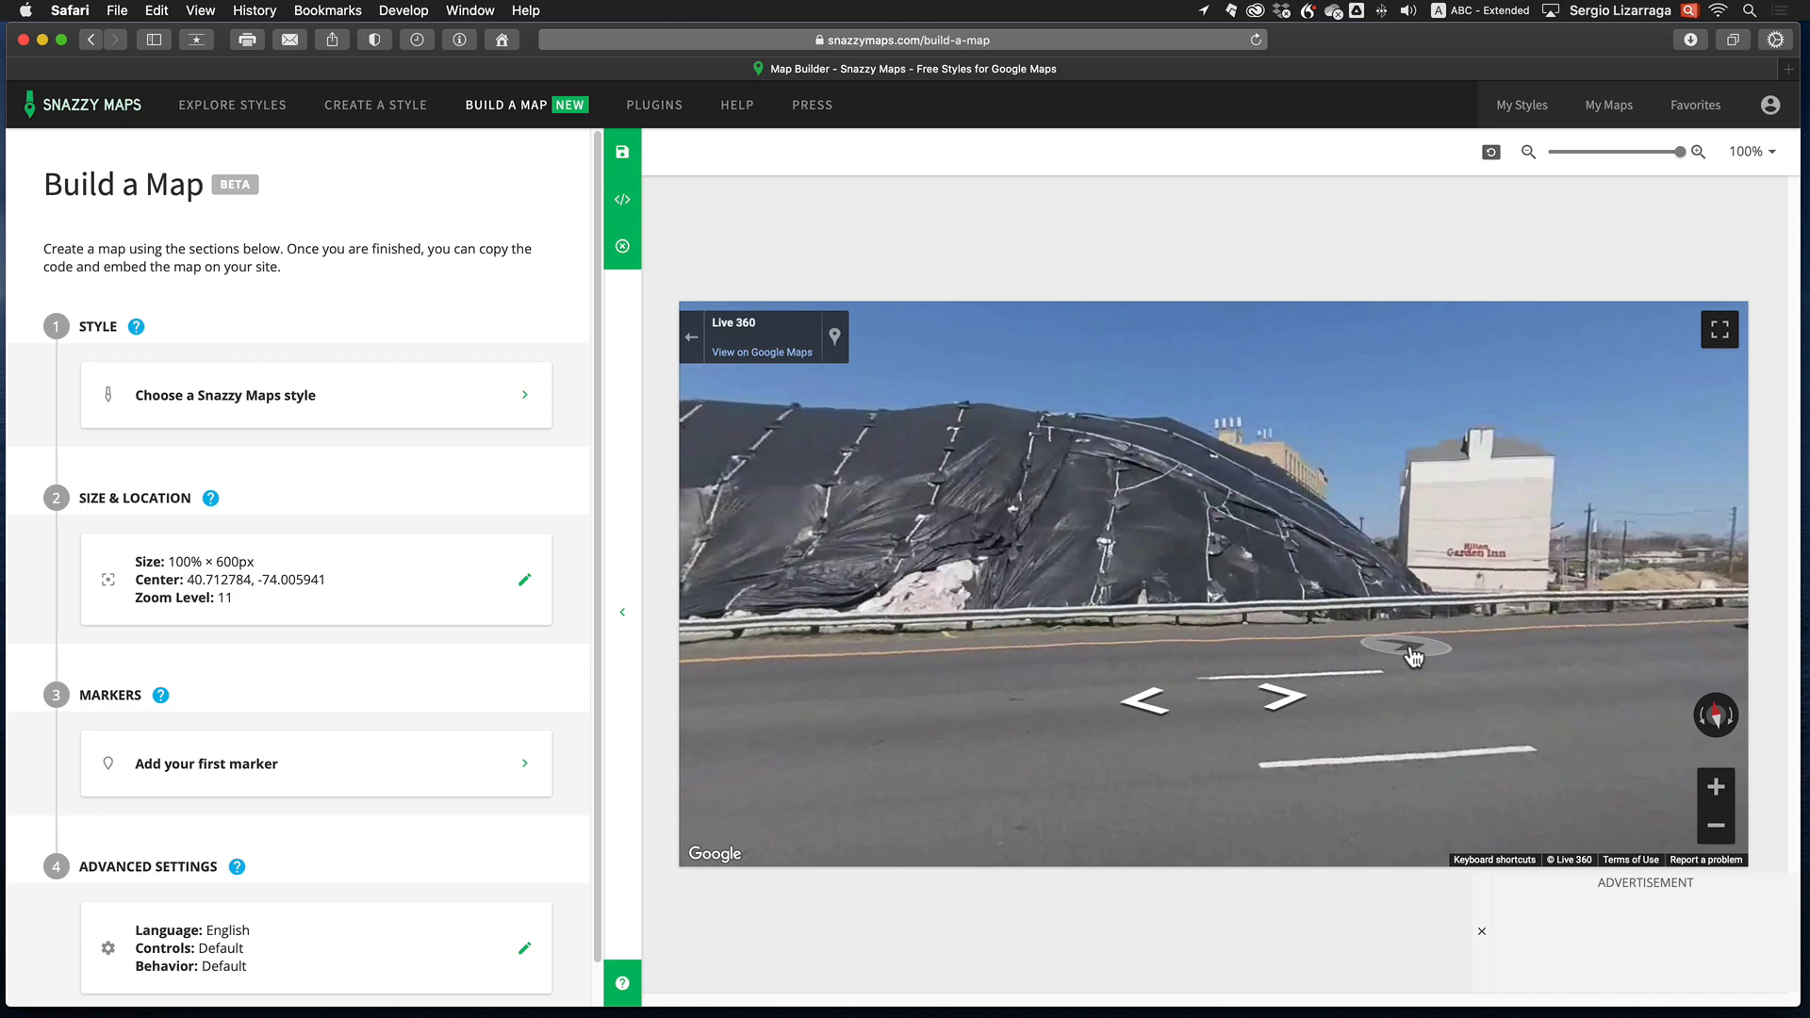
pyautogui.click(693, 346)
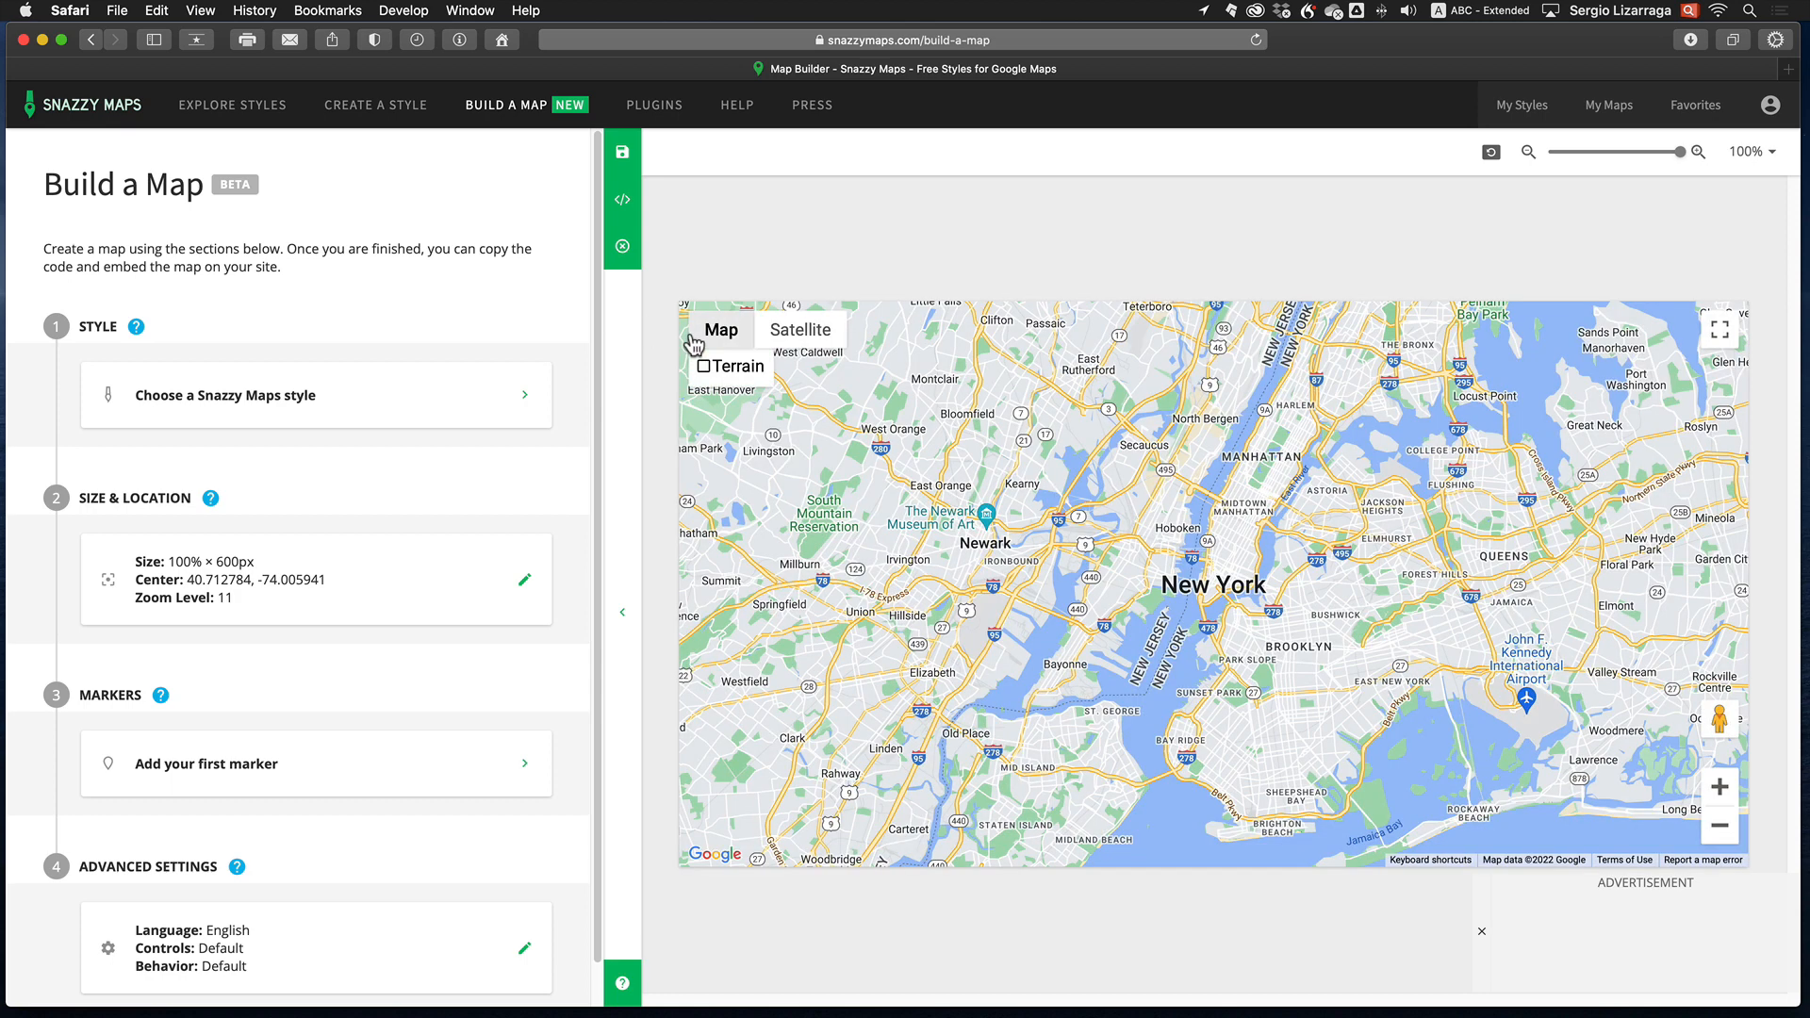
# Browse the map builder's available styles through page 3 and preview the Blue water style on the New York map.
pyautogui.click(451, 408)
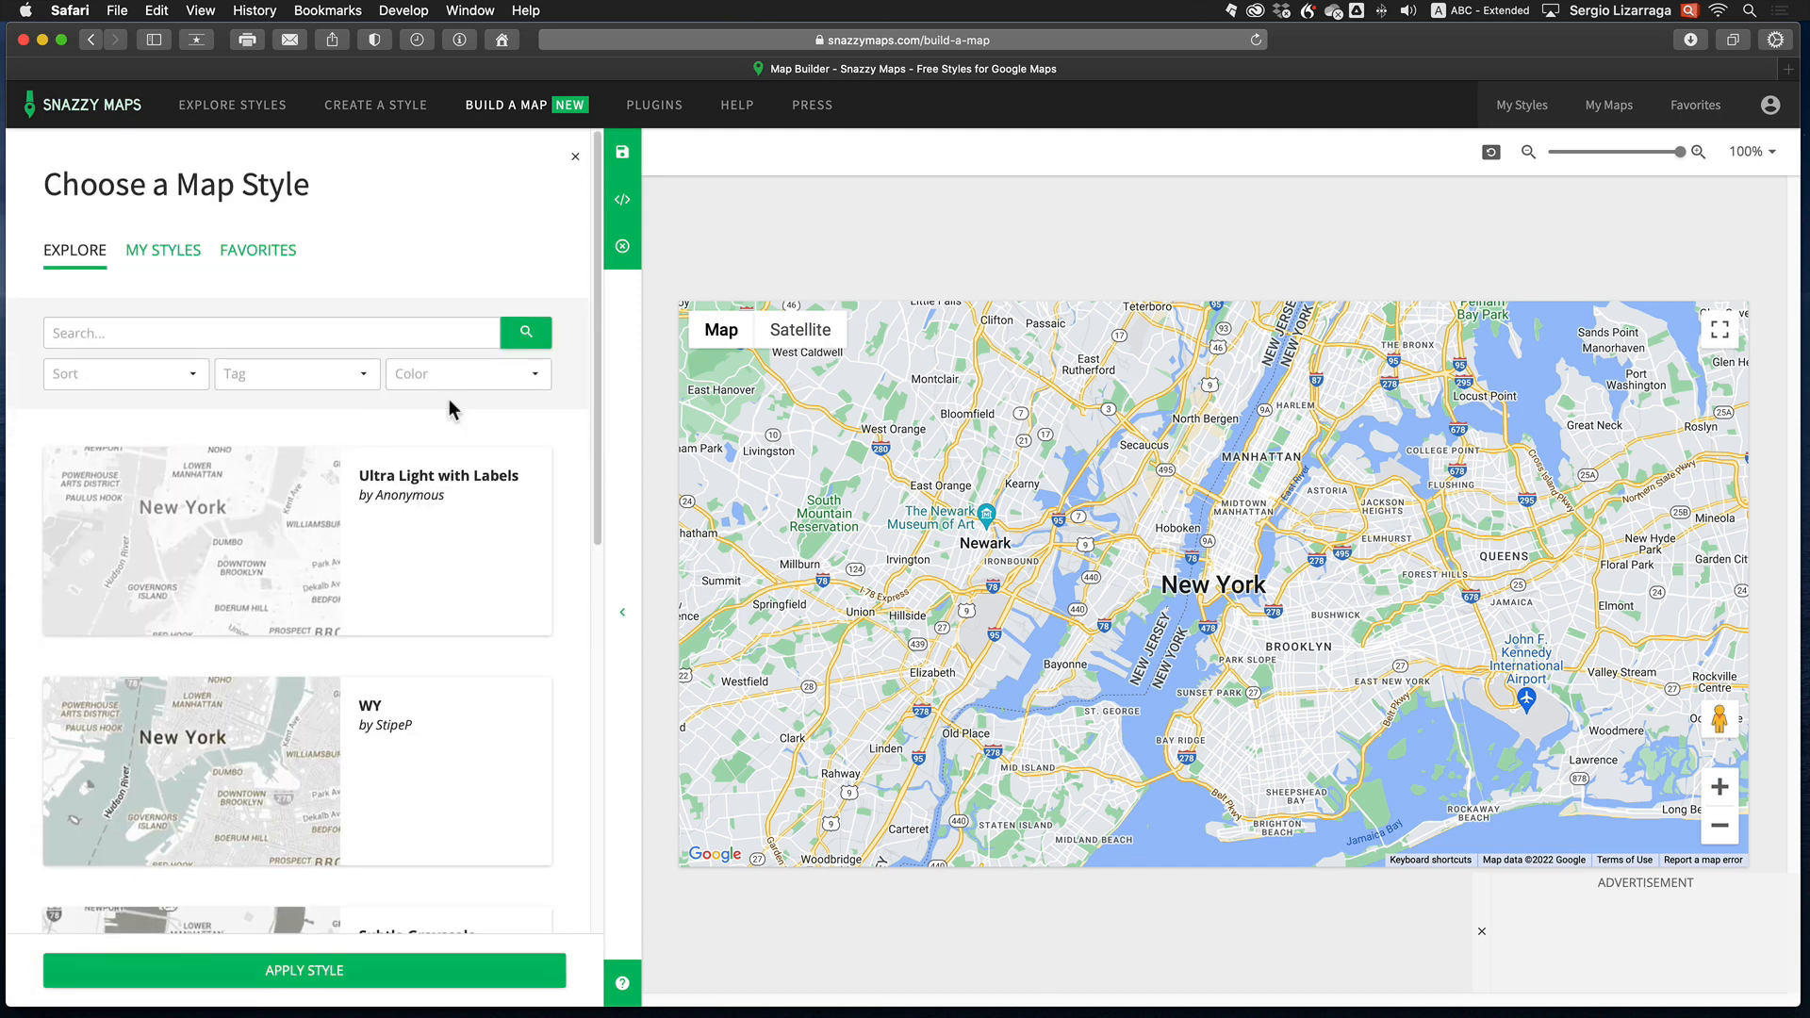
pyautogui.scroll(-5, 430, 574)
pyautogui.scroll(-4, 434, 575)
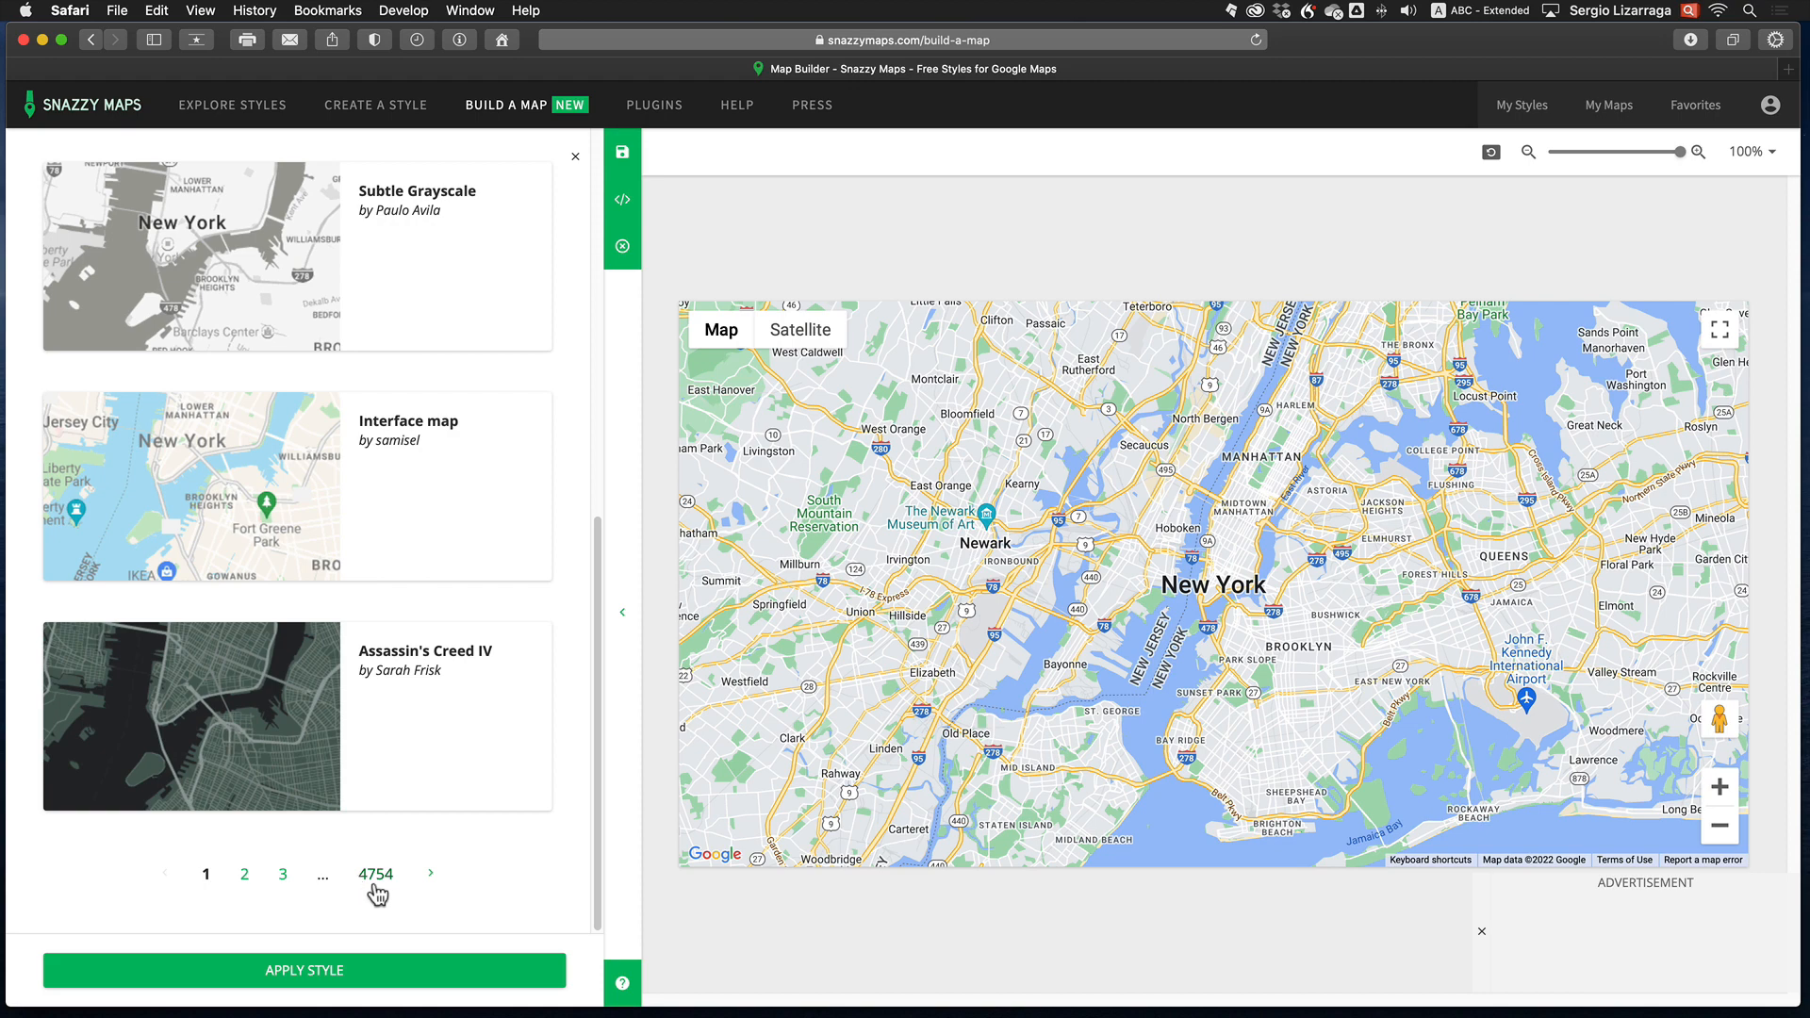
pyautogui.scroll(10, 432, 877)
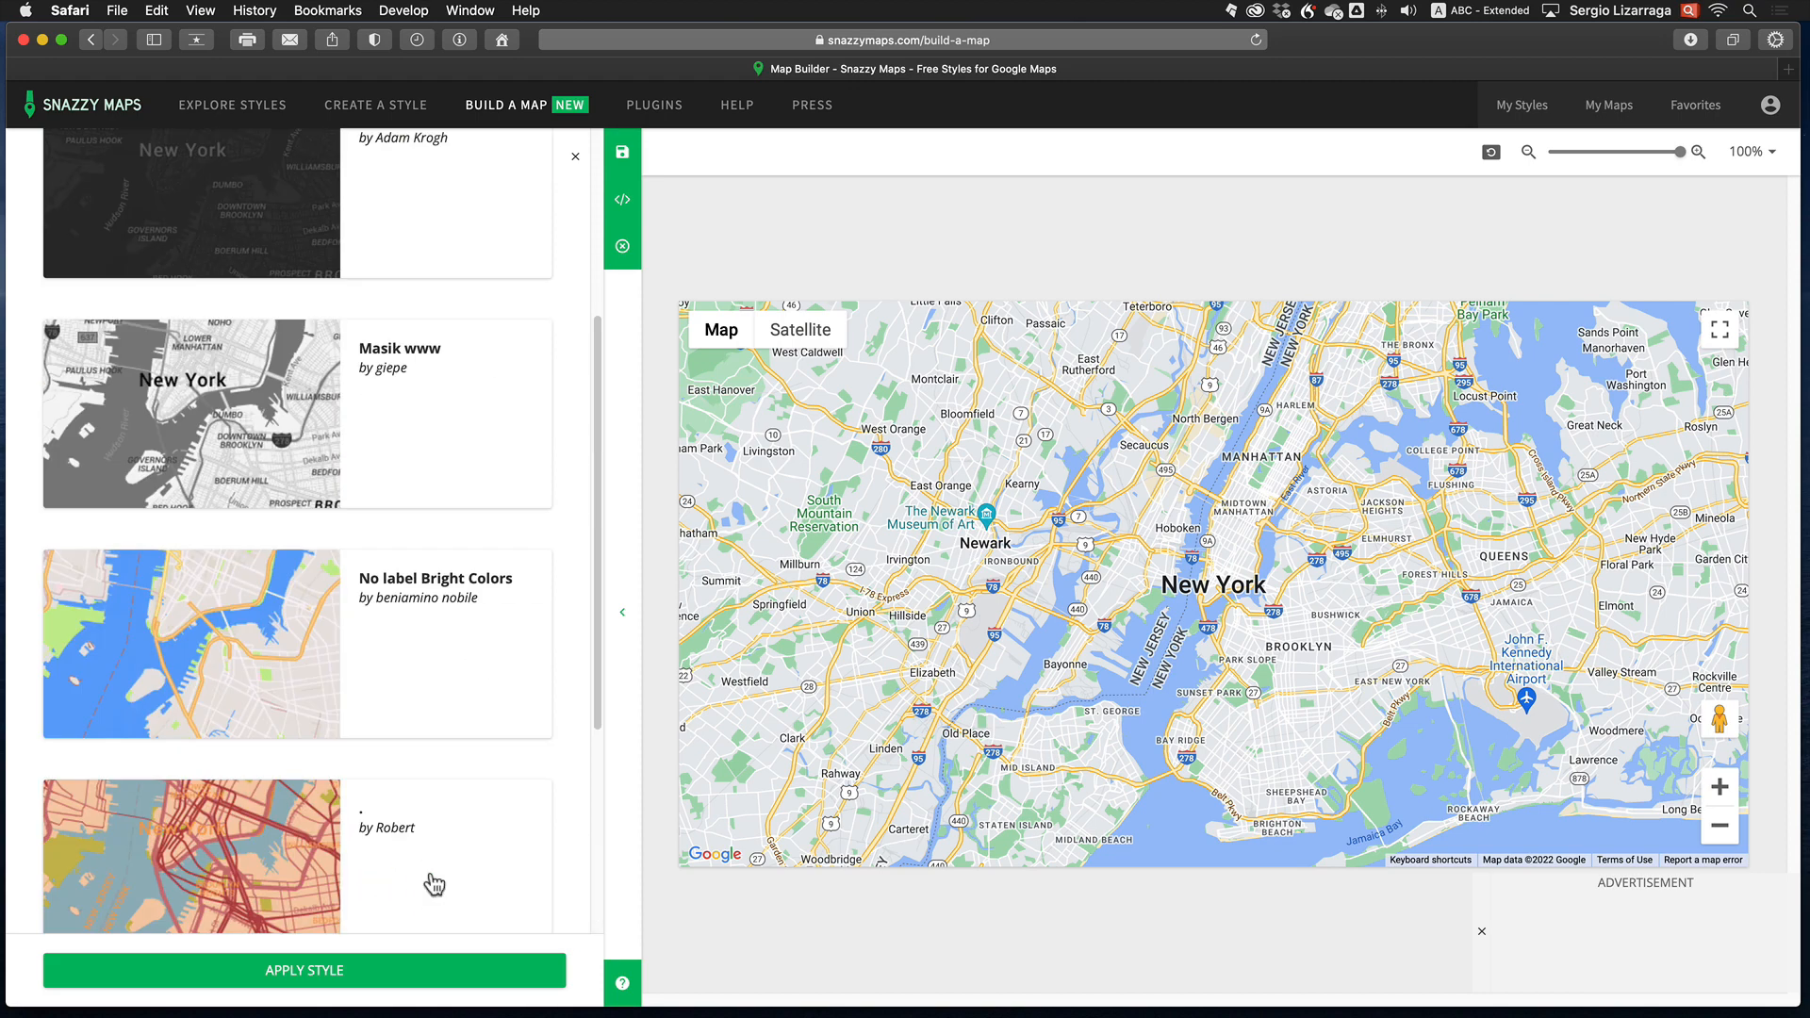
pyautogui.scroll(-1, 430, 877)
pyautogui.scroll(-5, 430, 877)
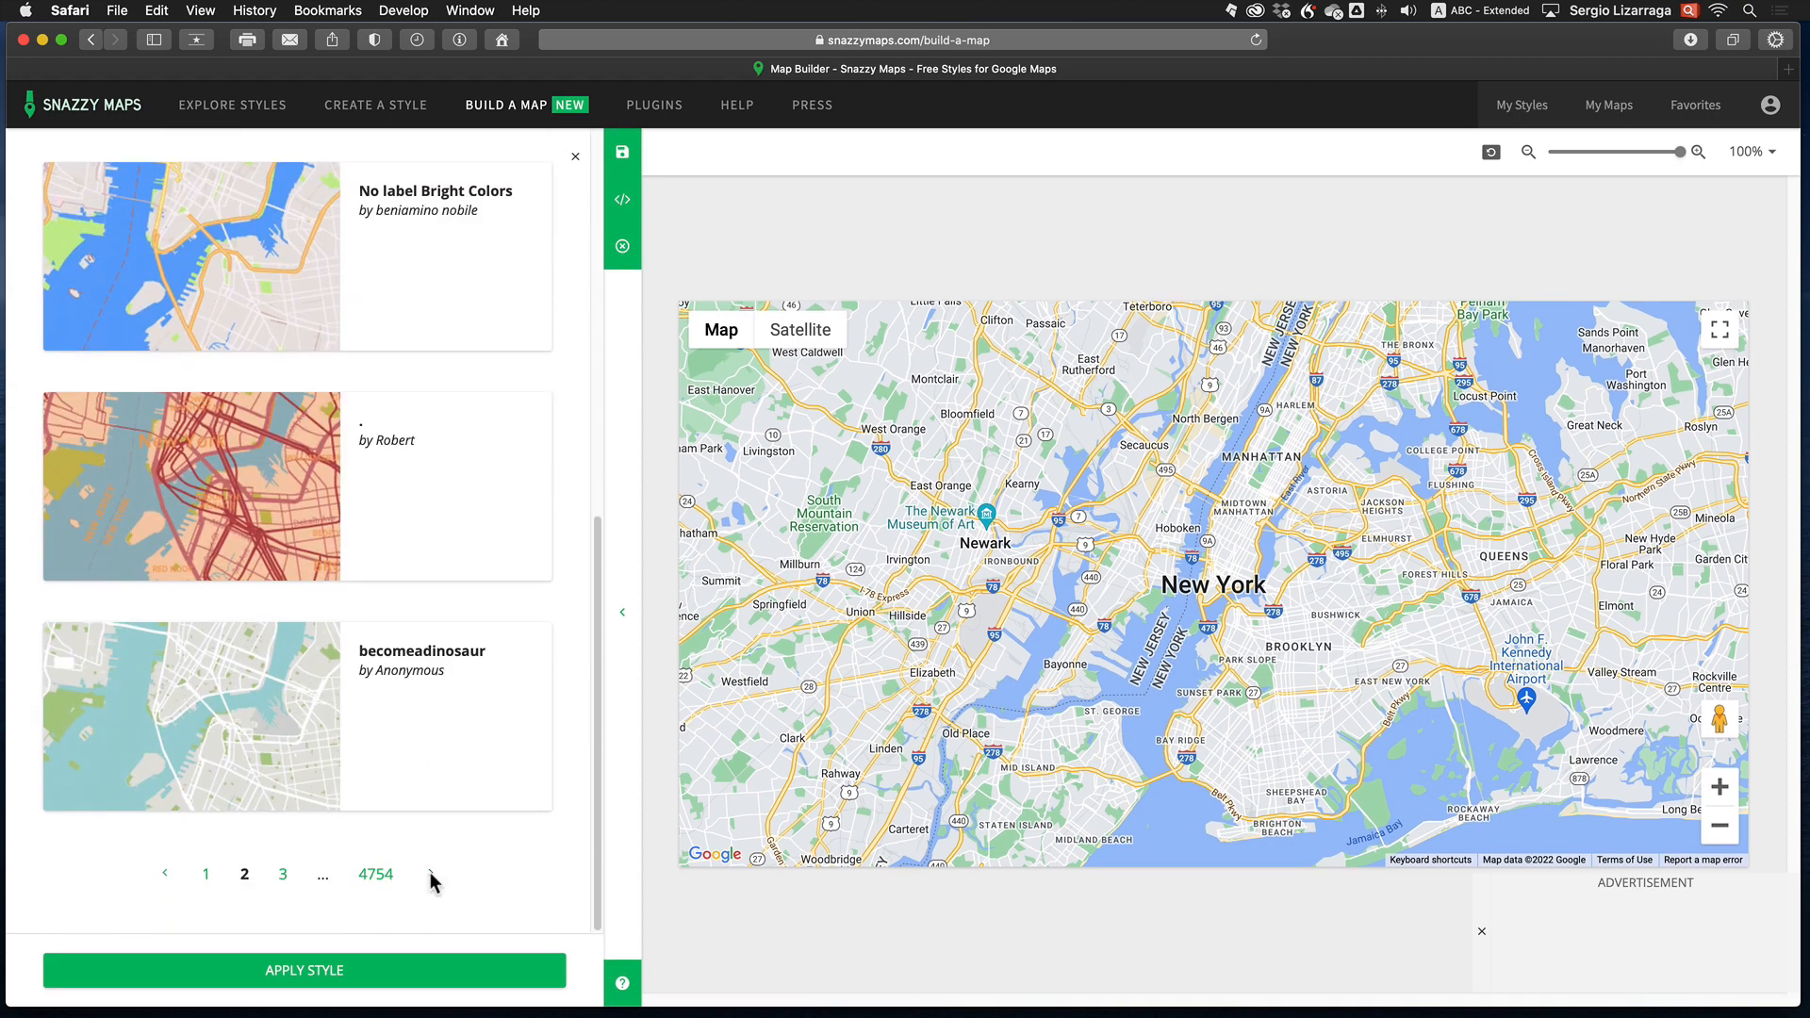
pyautogui.click(282, 875)
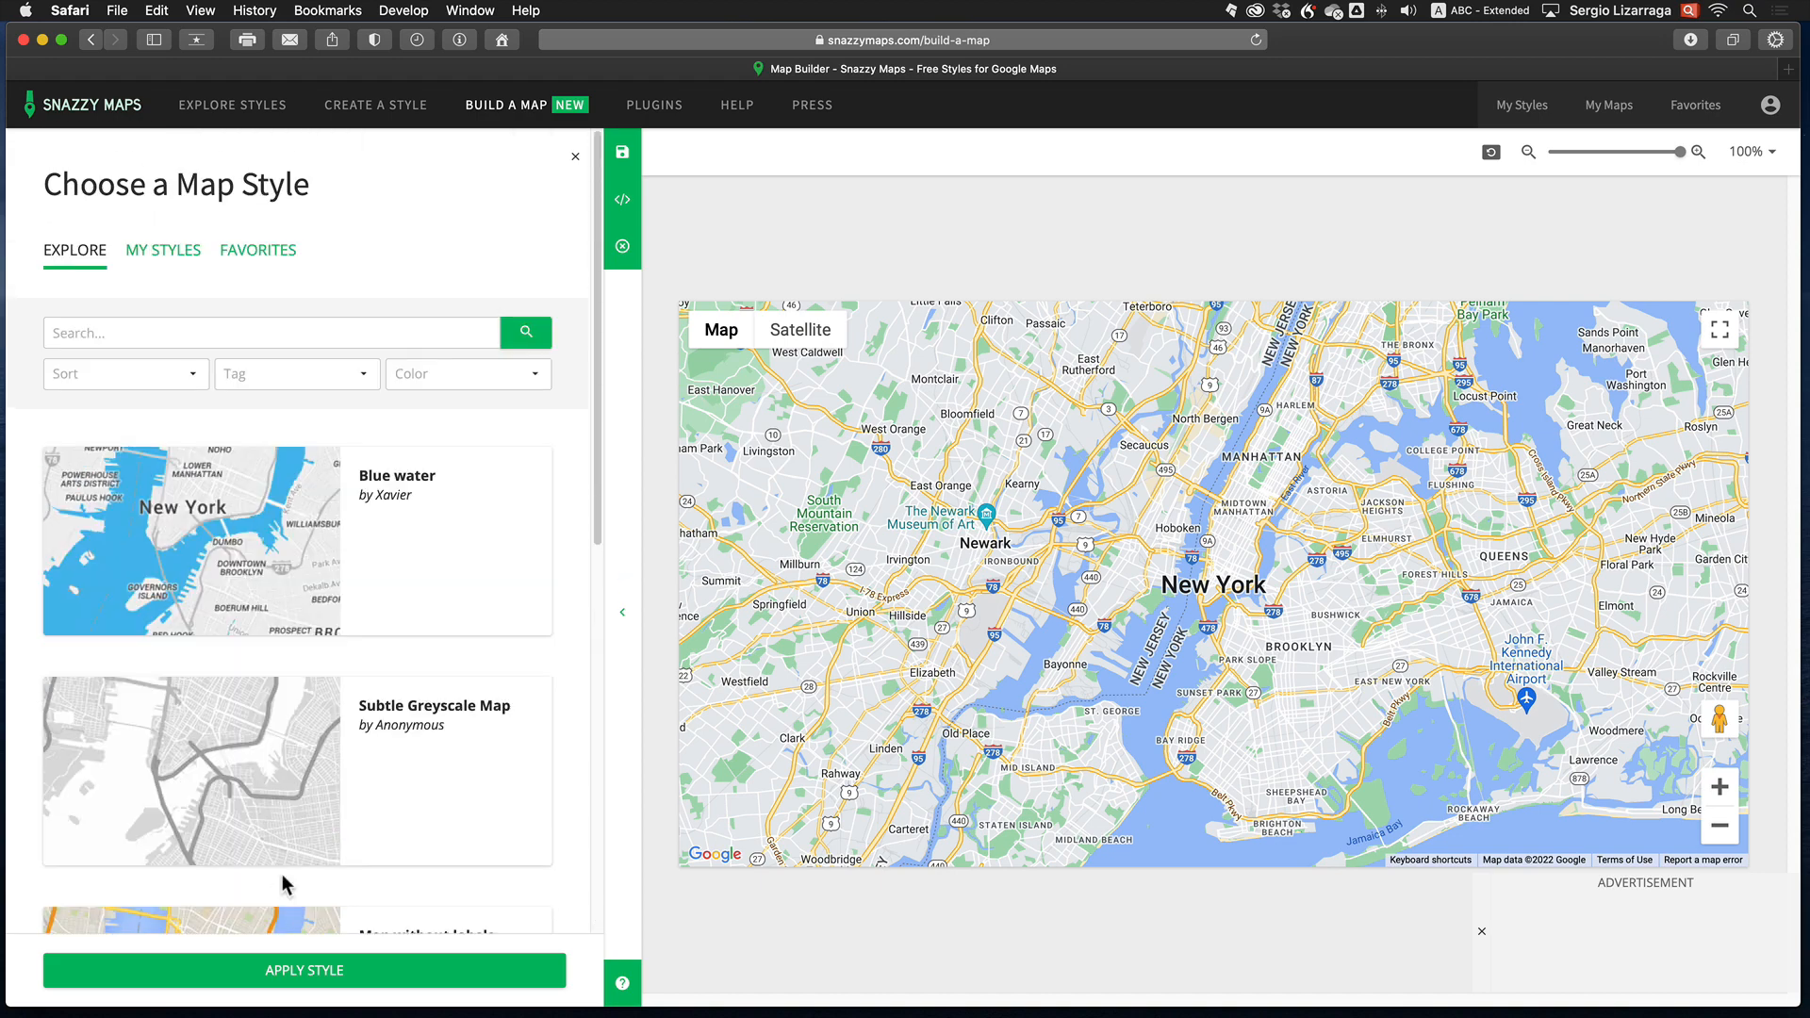
pyautogui.click(292, 578)
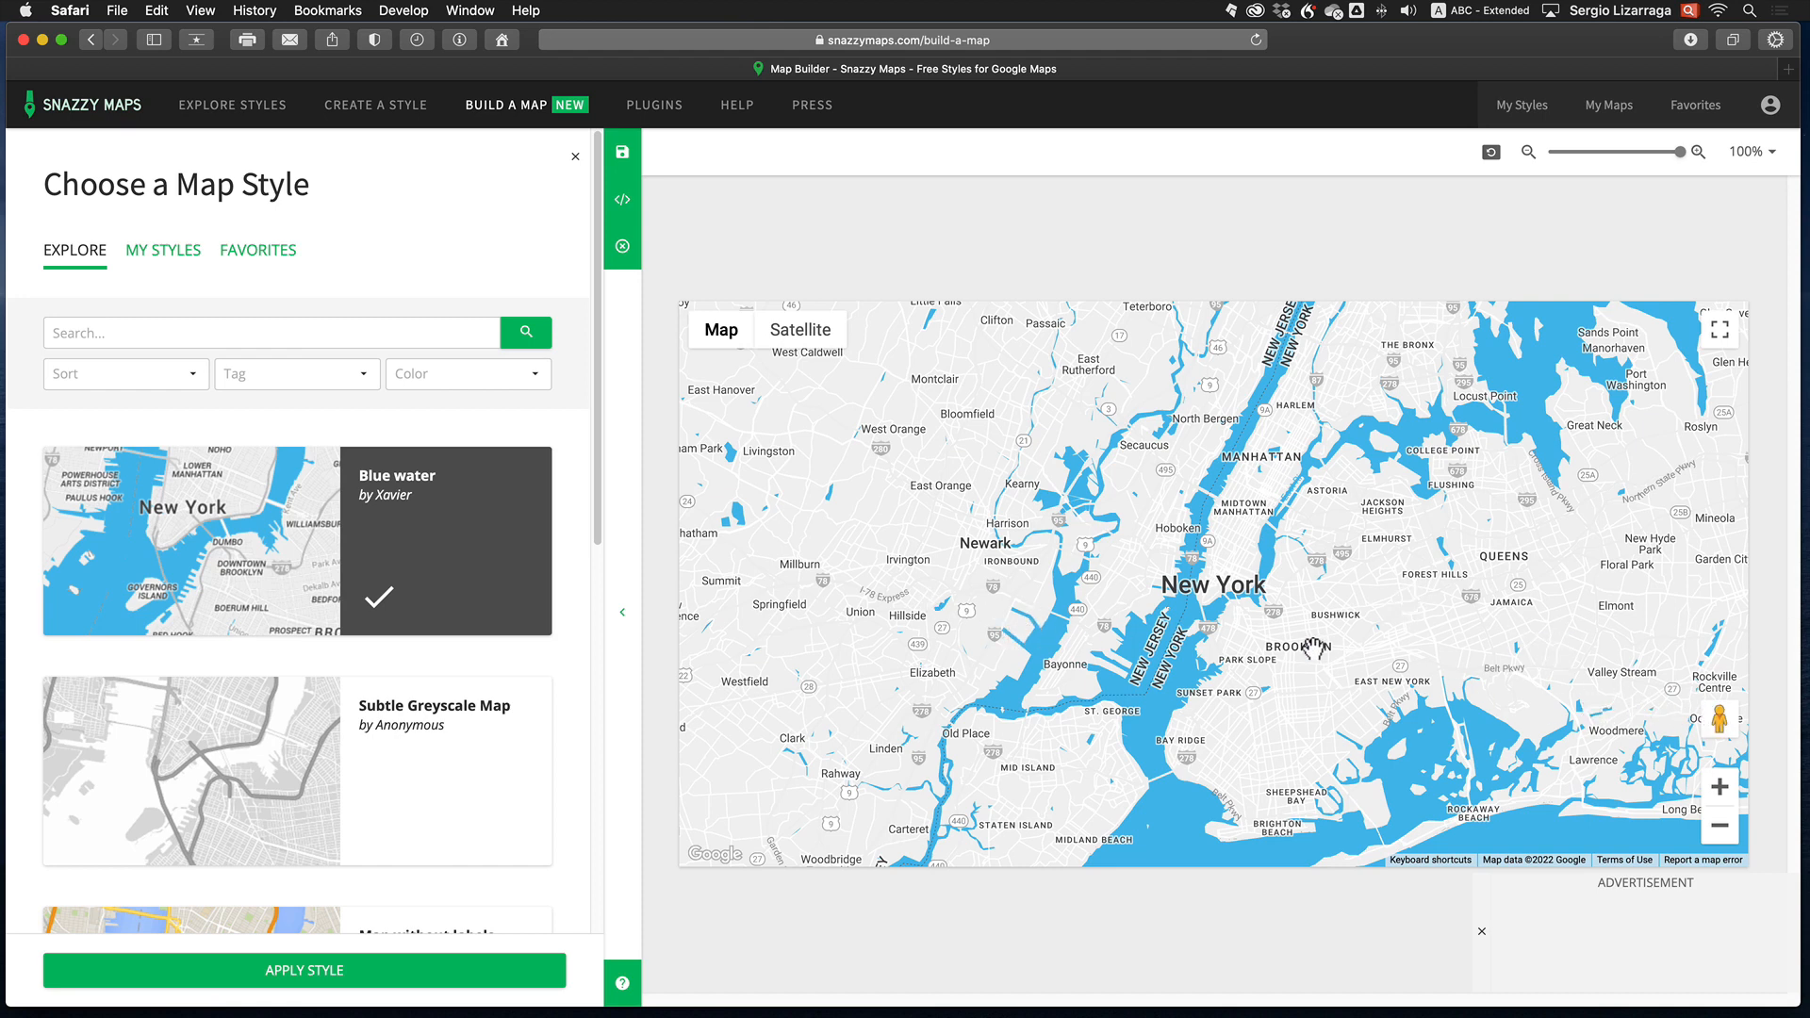
pyautogui.moveTo(1315, 649); pyautogui.dragTo(1331, 577)
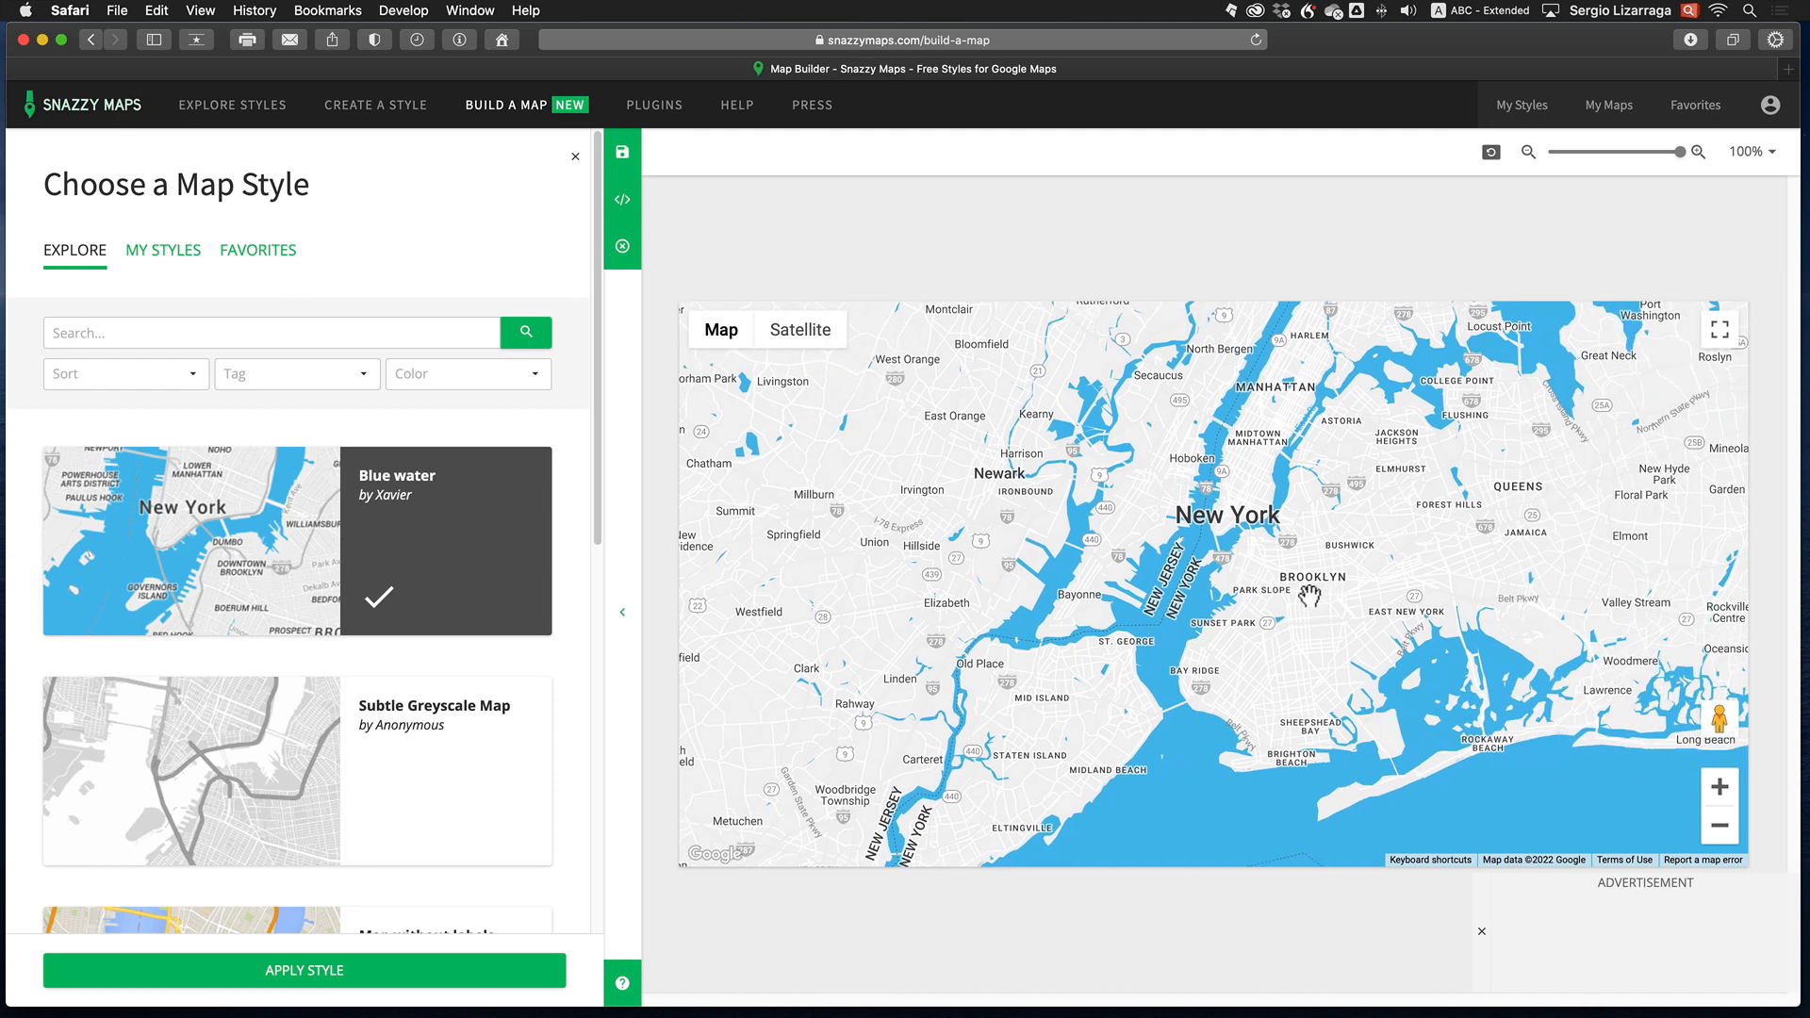
# Browse the Explore Styles gallery, go to results page 5, and open the Poster perfect! style.
pyautogui.click(372, 108)
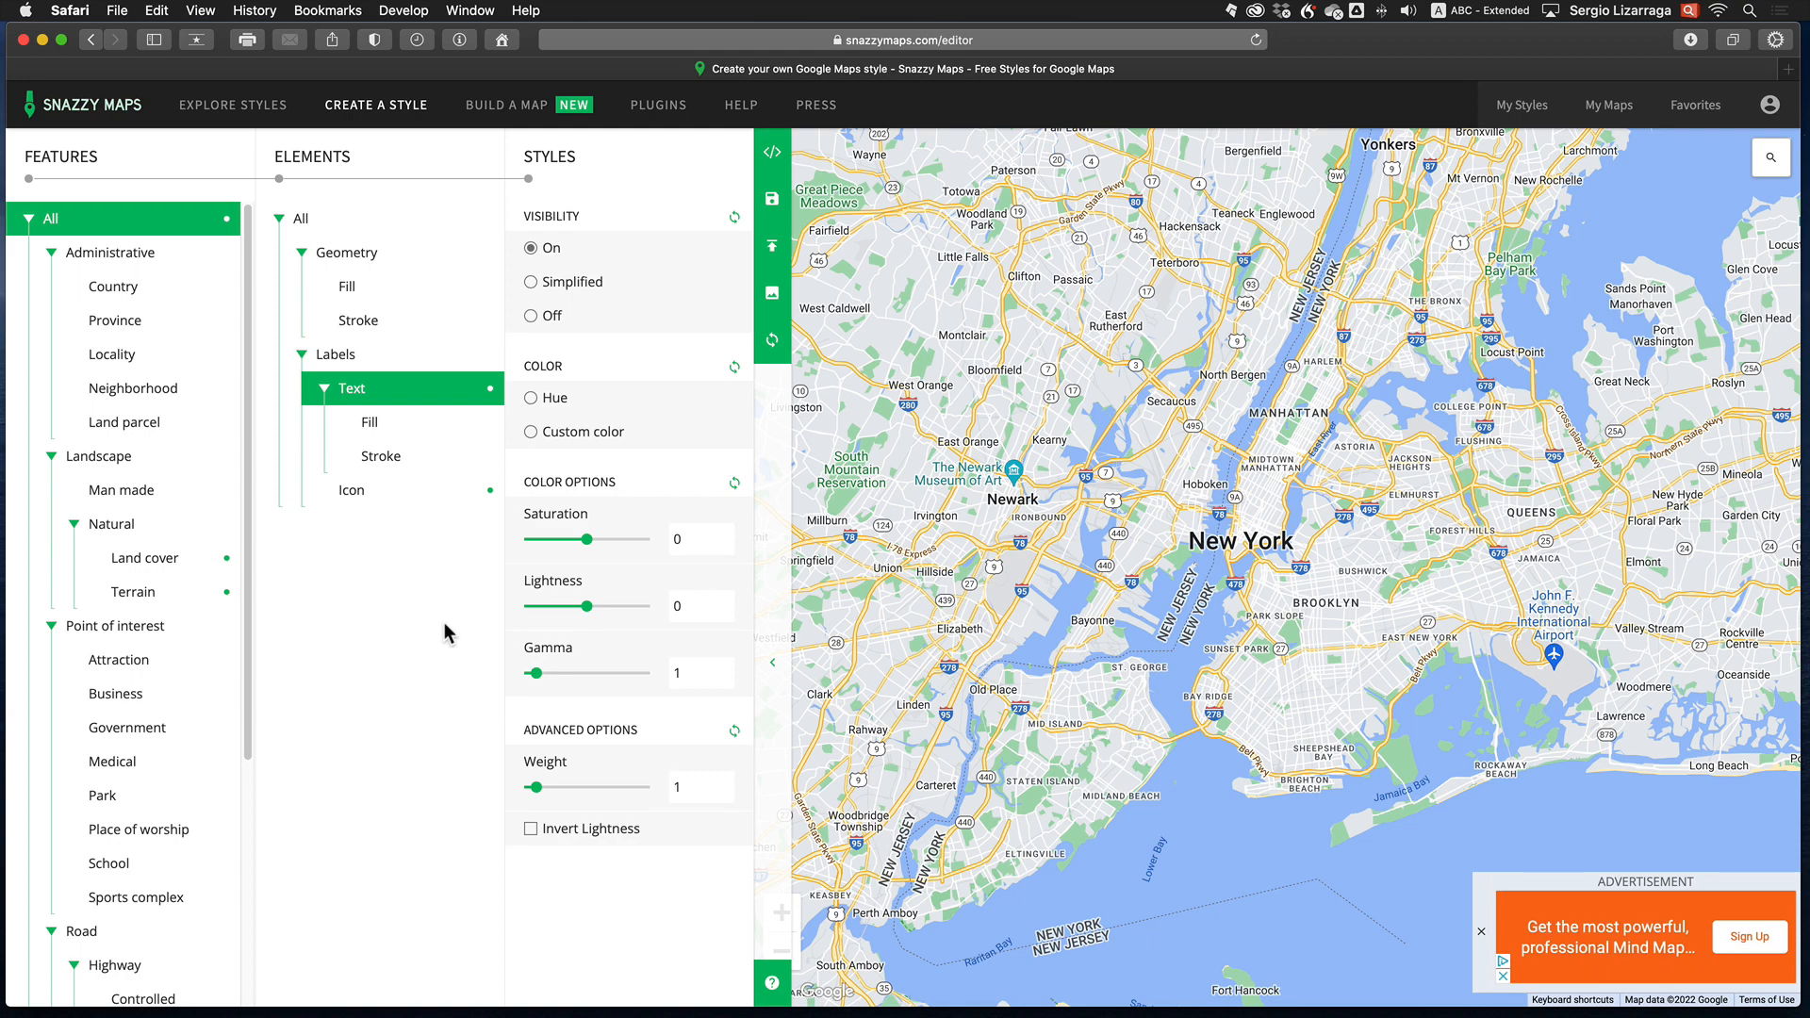
pyautogui.click(253, 104)
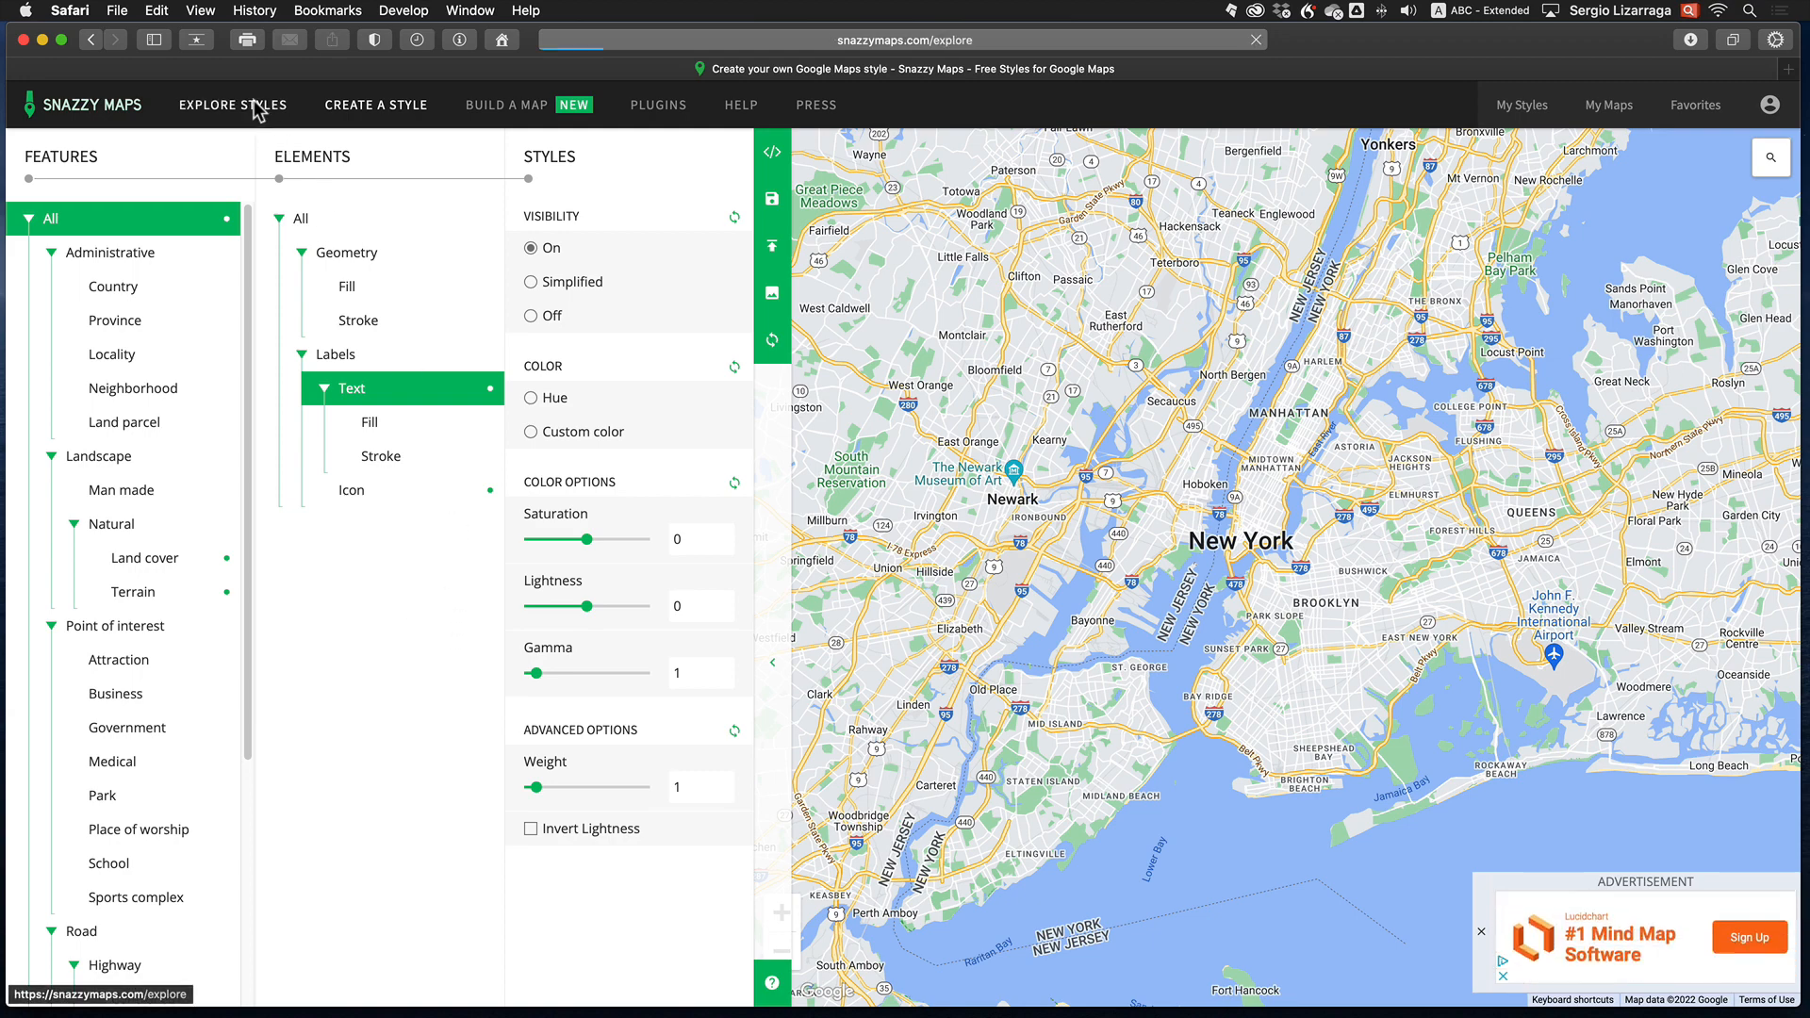
pyautogui.scroll(-2, 1262, 788)
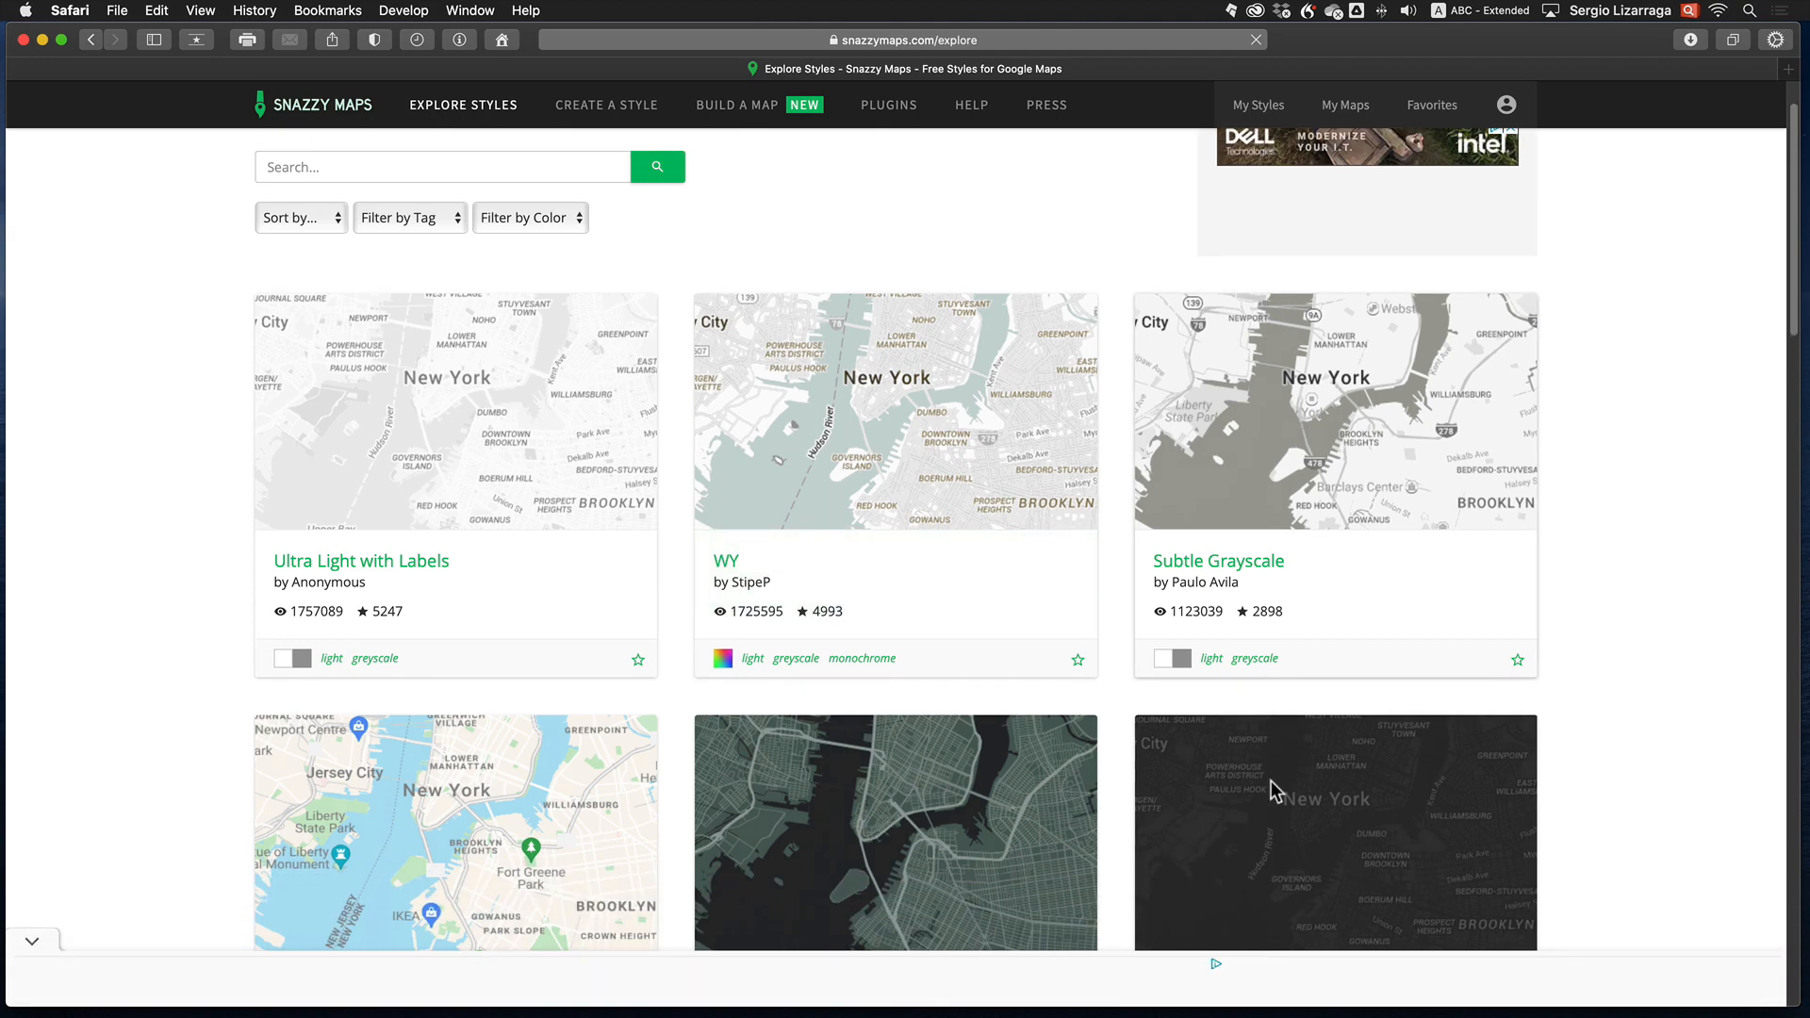
pyautogui.scroll(-2, 1271, 780)
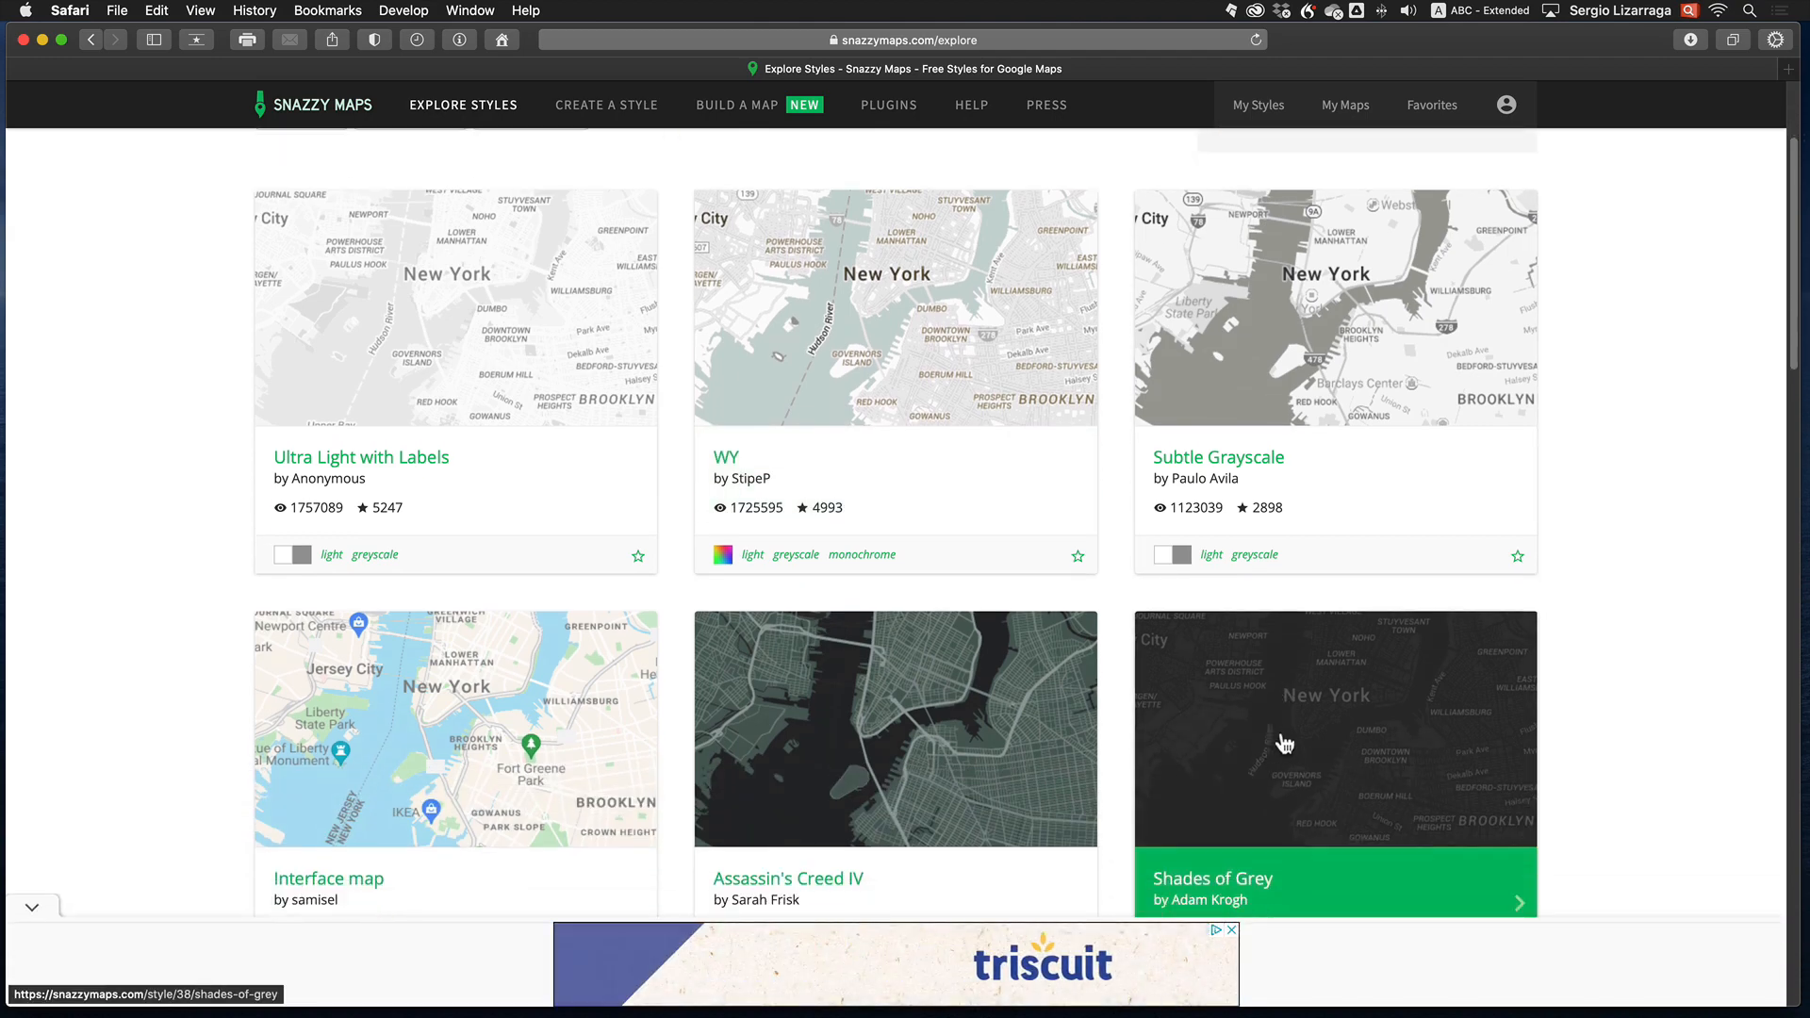
pyautogui.scroll(-20, 1284, 744)
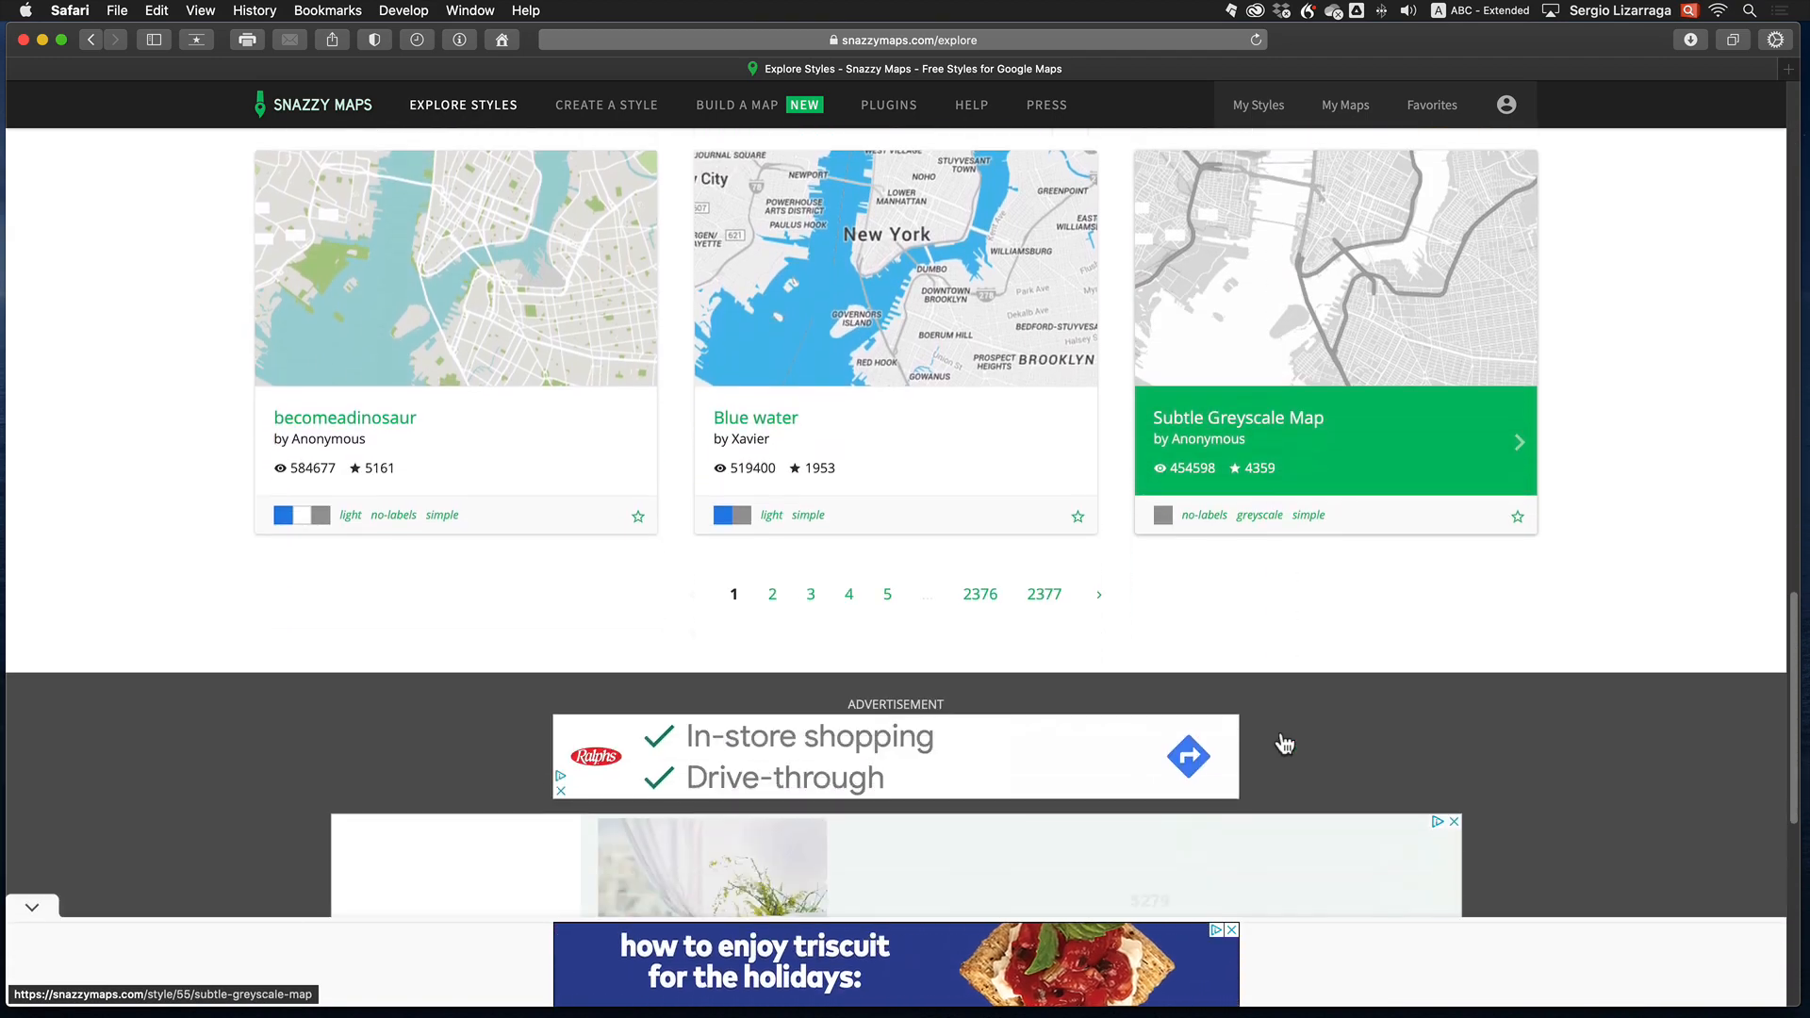
pyautogui.click(890, 459)
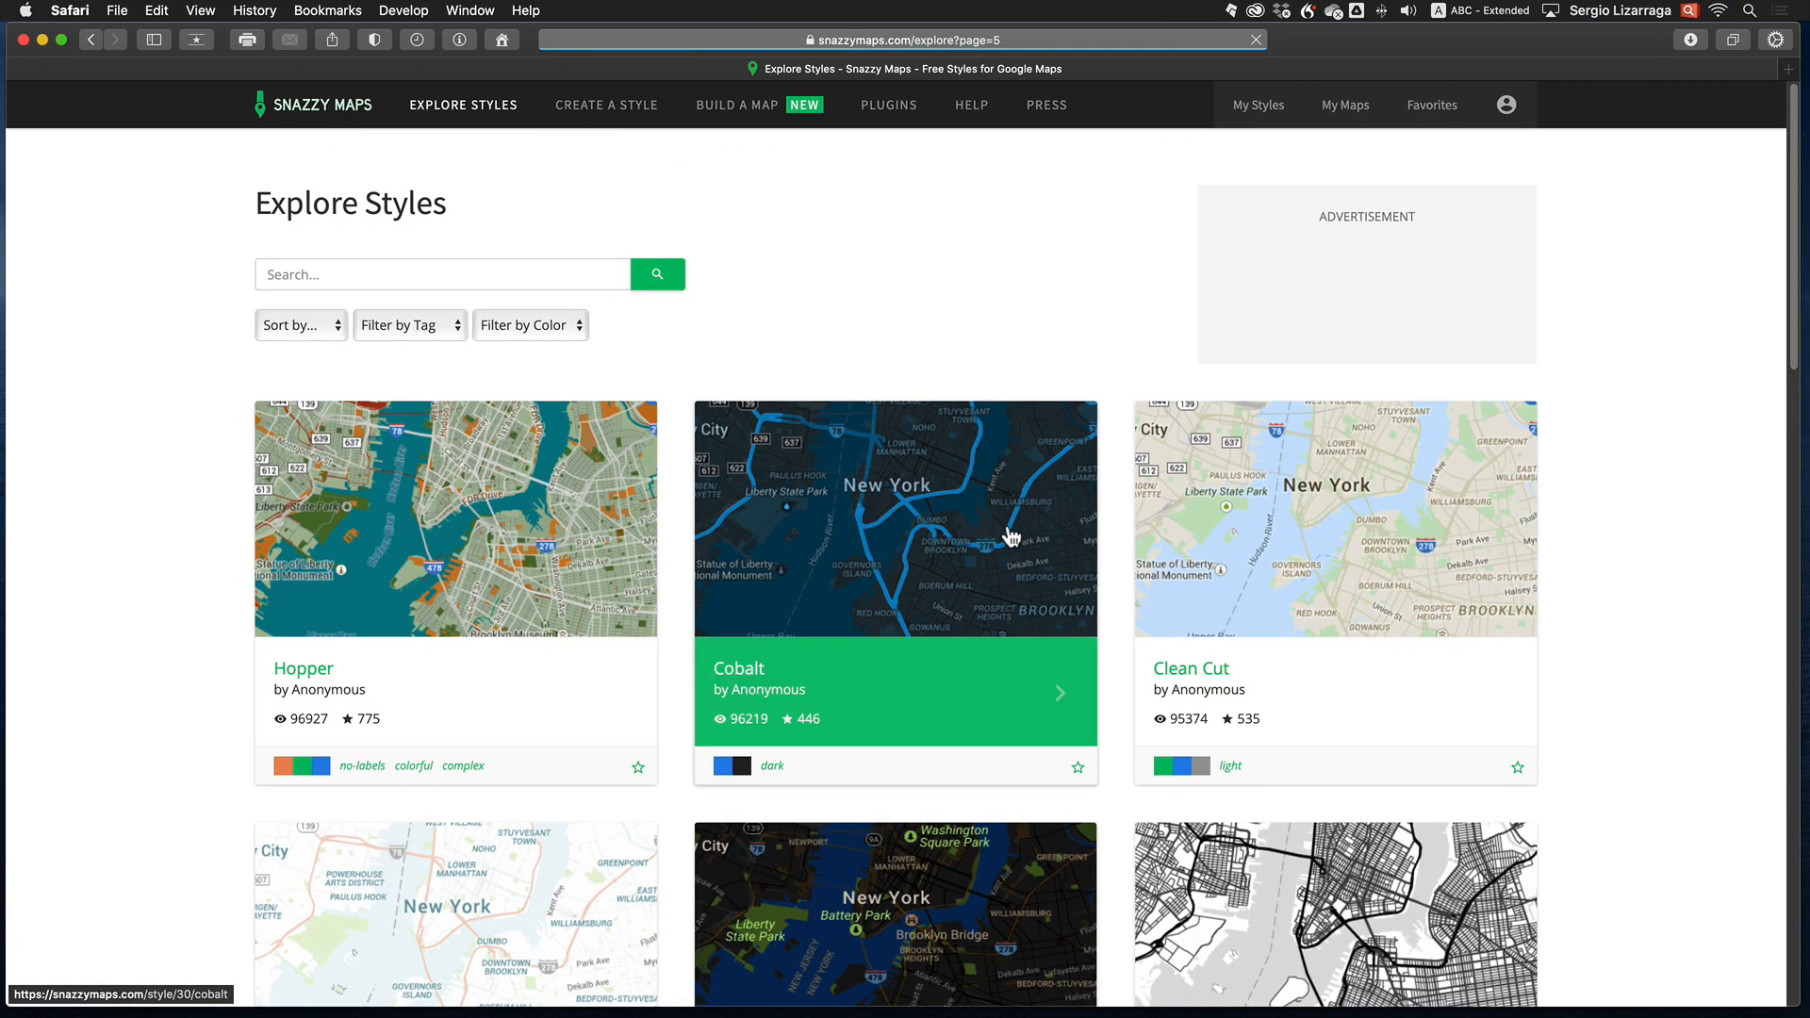
pyautogui.scroll(-9, 1176, 672)
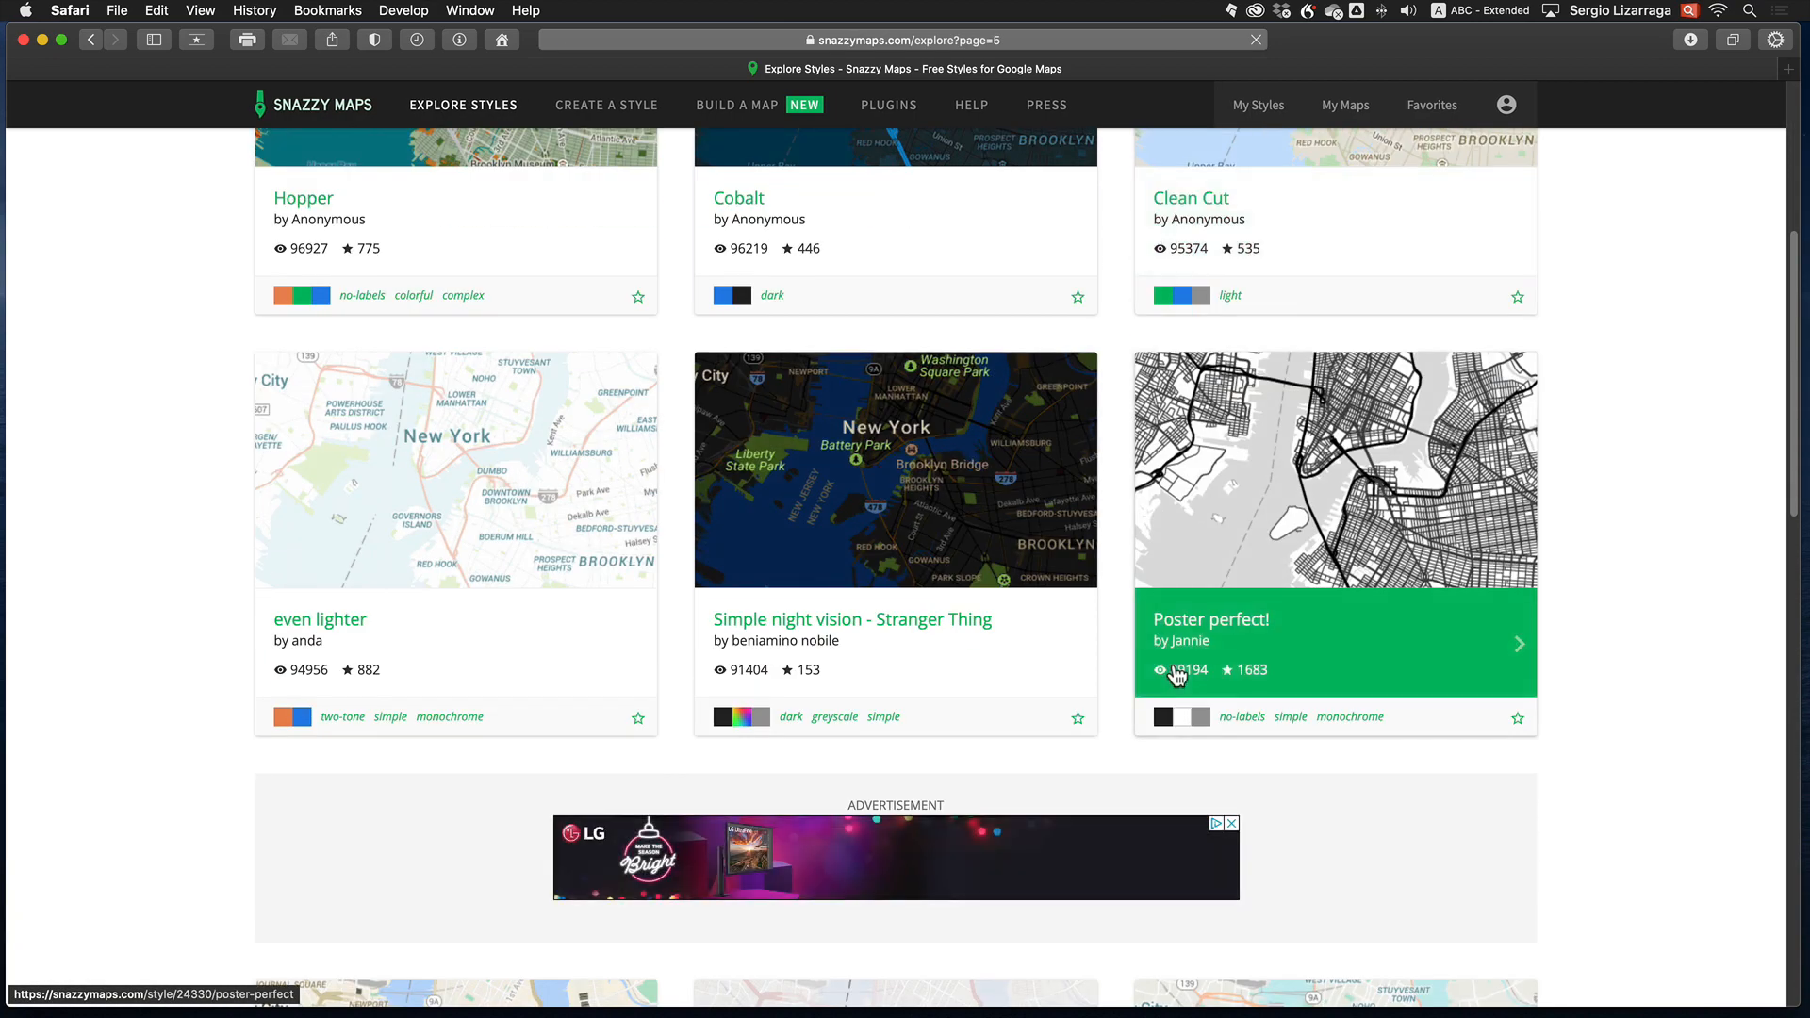
pyautogui.scroll(2, 1176, 671)
pyautogui.click(1361, 640)
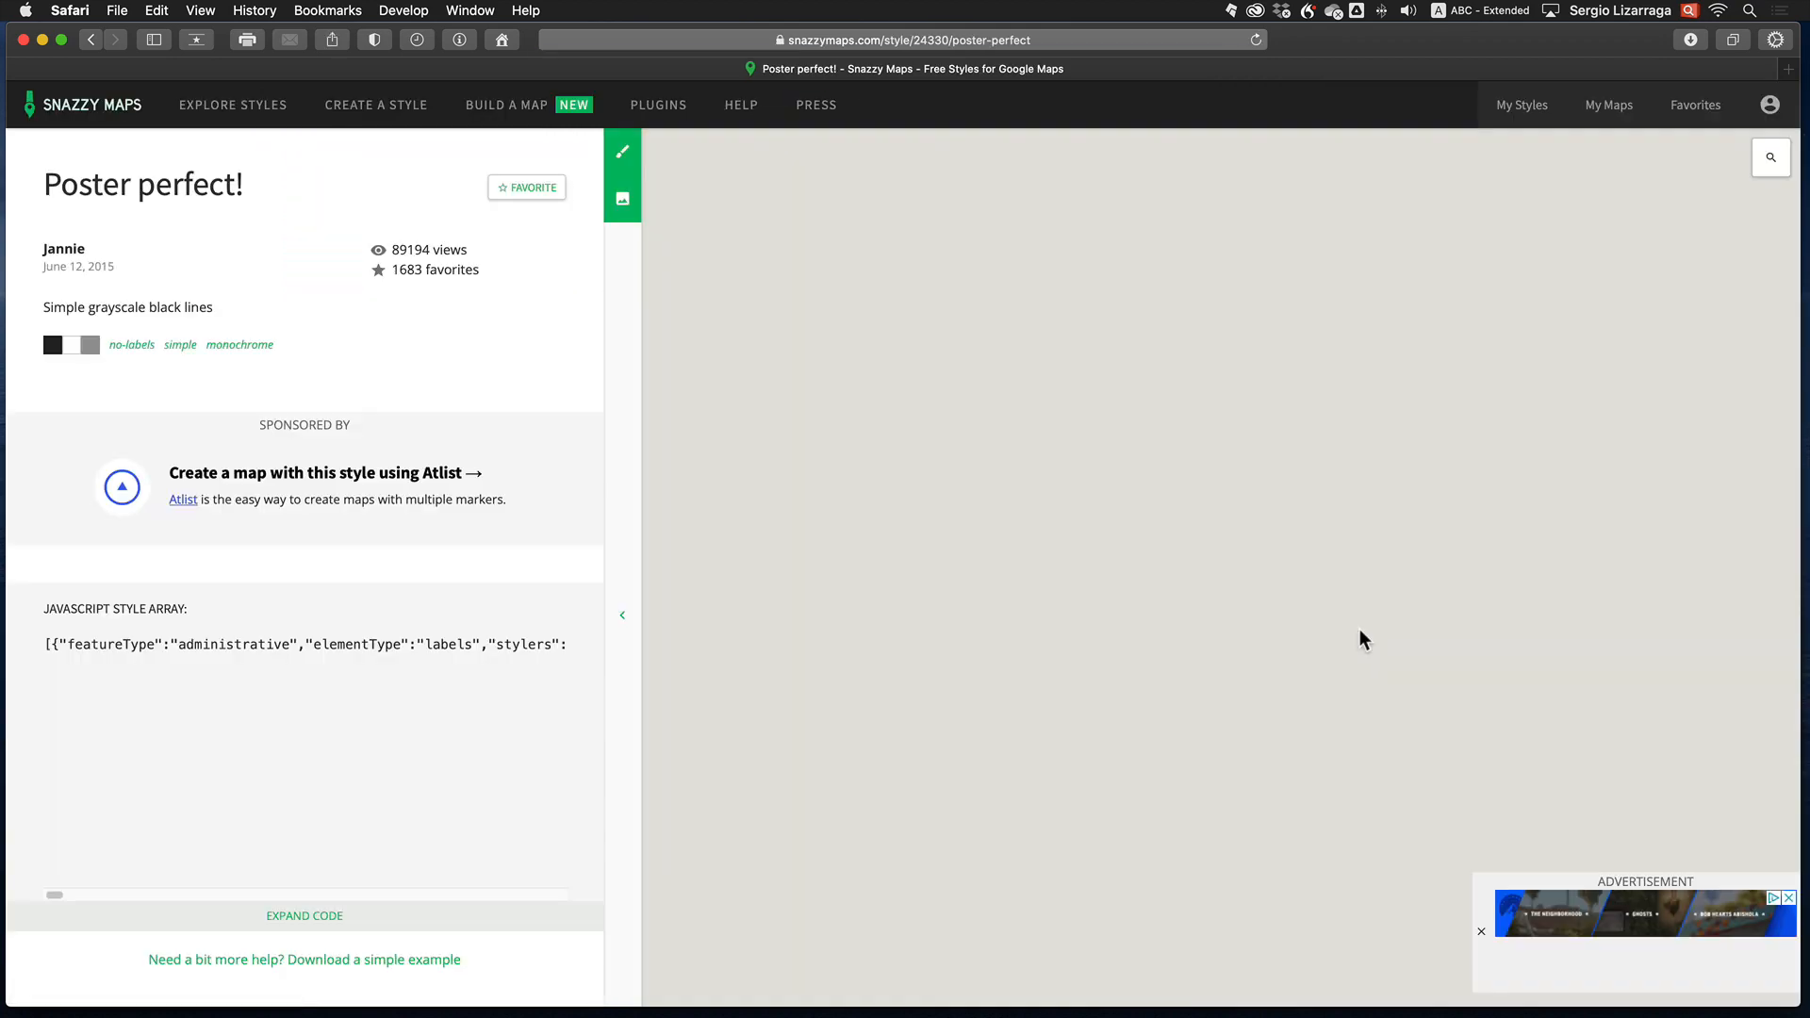
# Examine how the Poster perfect! style renders roads and water at close and wide map scales.
pyautogui.scroll(5, 1353, 663)
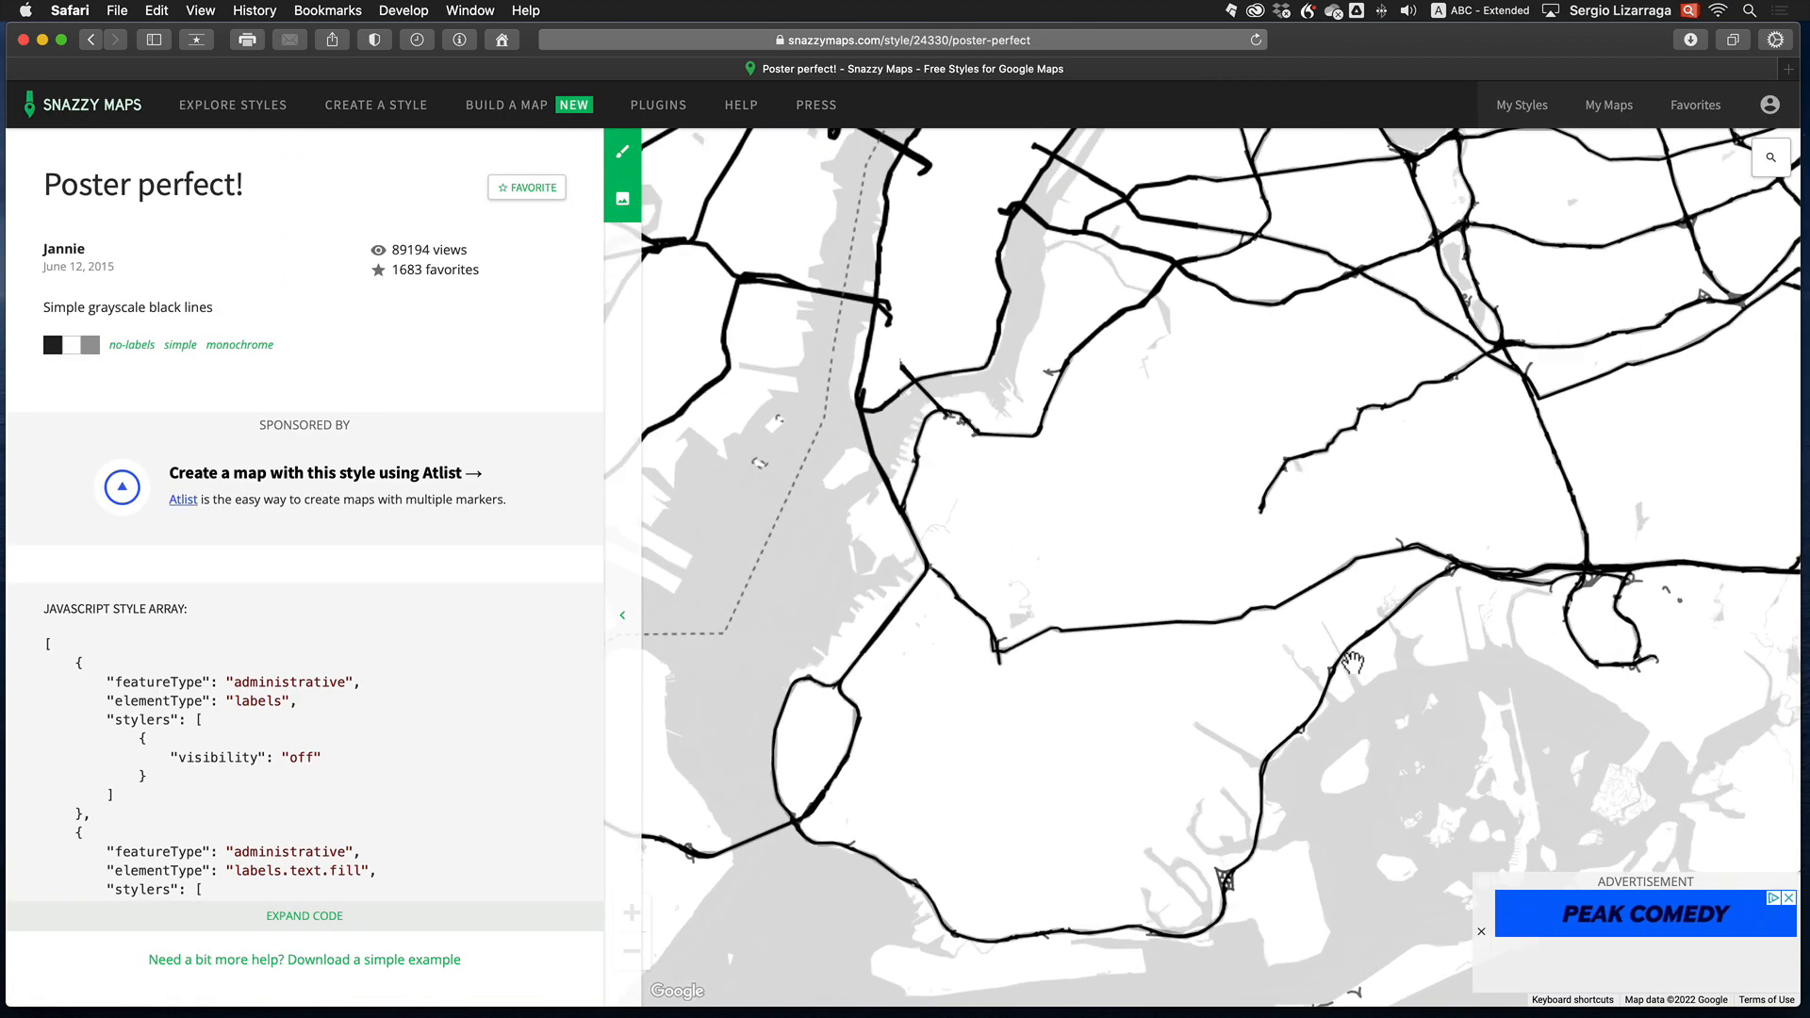
pyautogui.scroll(3, 1353, 663)
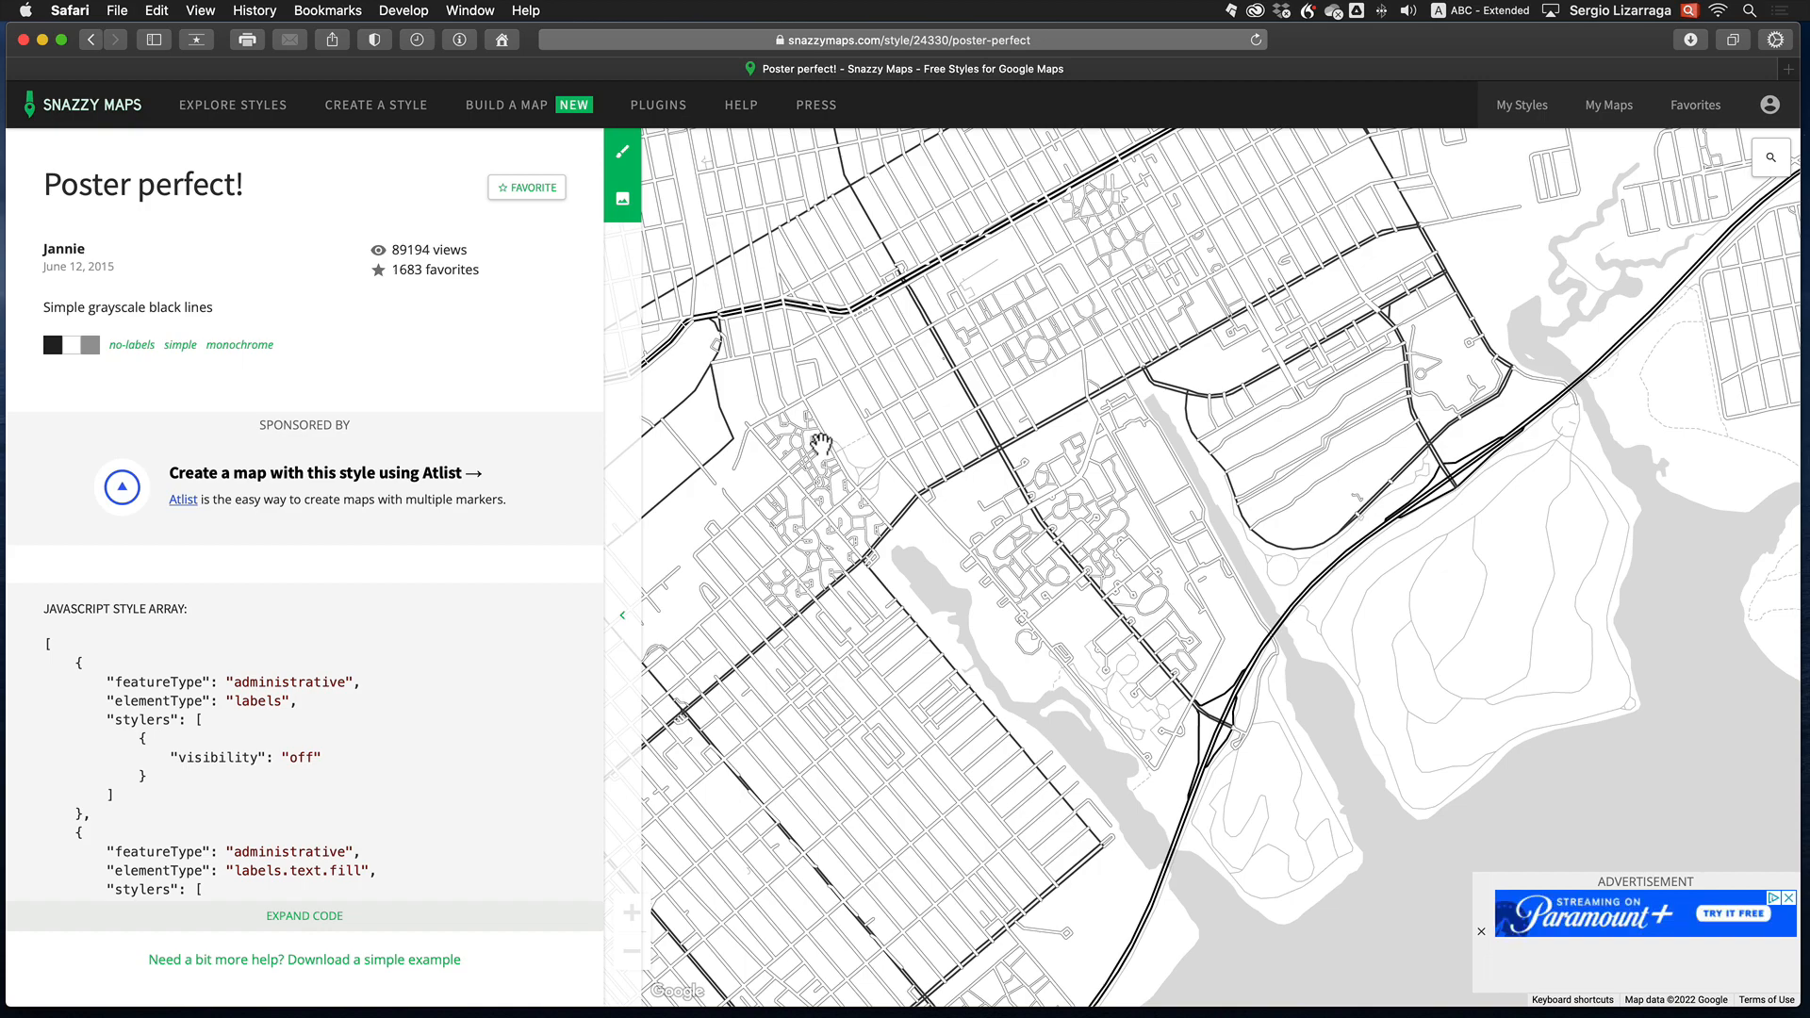
pyautogui.scroll(-10, 820, 443)
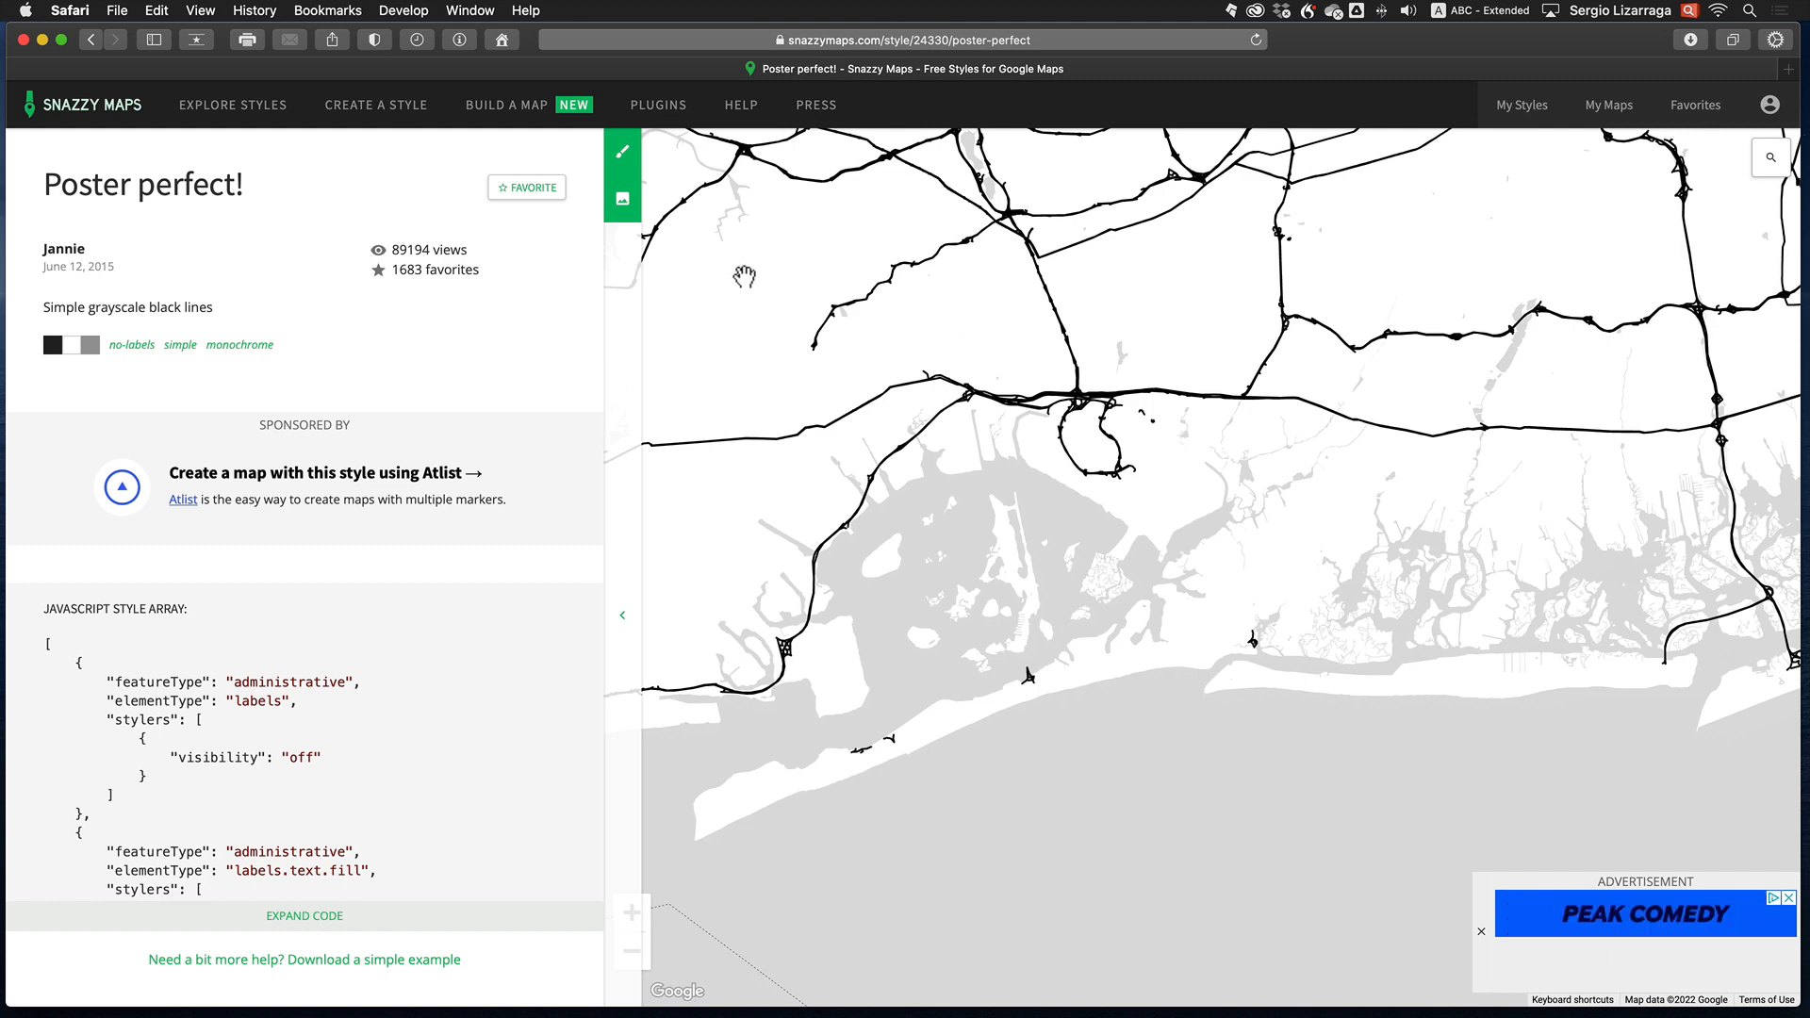
# Open the editor for creating a custom map style and centre its map on New York.
pyautogui.click(382, 109)
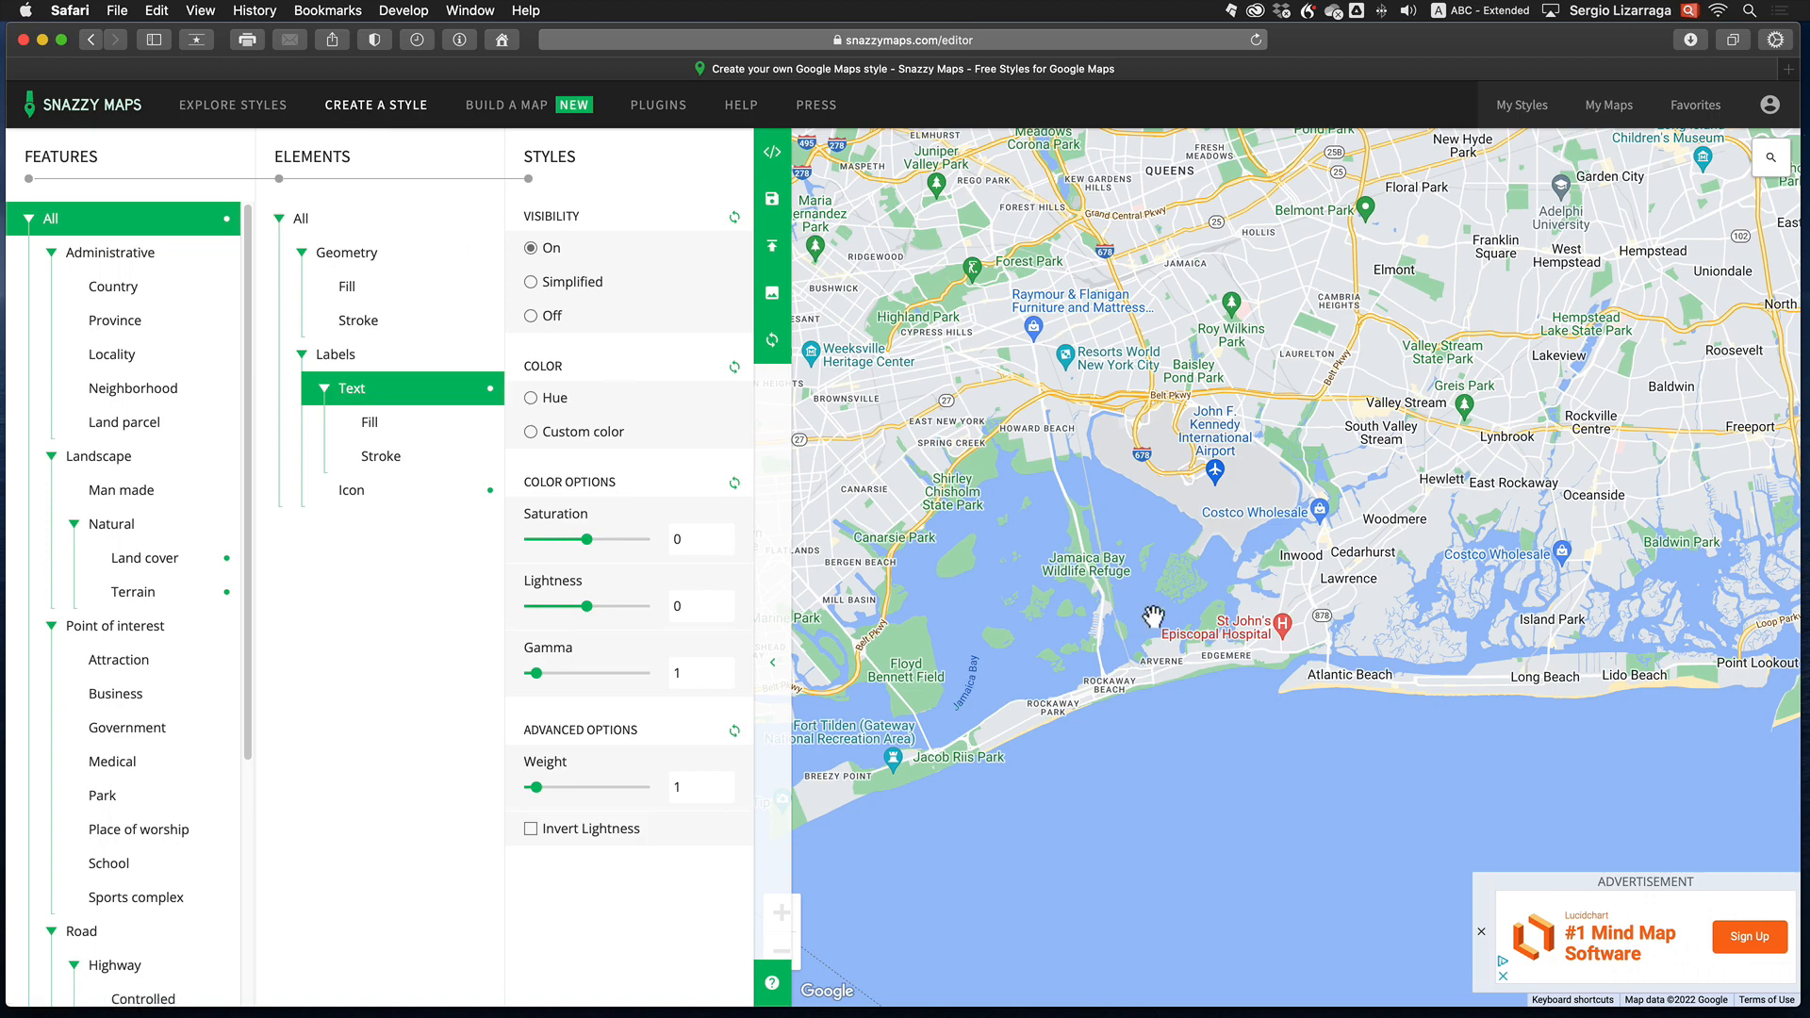
pyautogui.scroll(5, 1168, 589)
pyautogui.scroll(-5, 1169, 588)
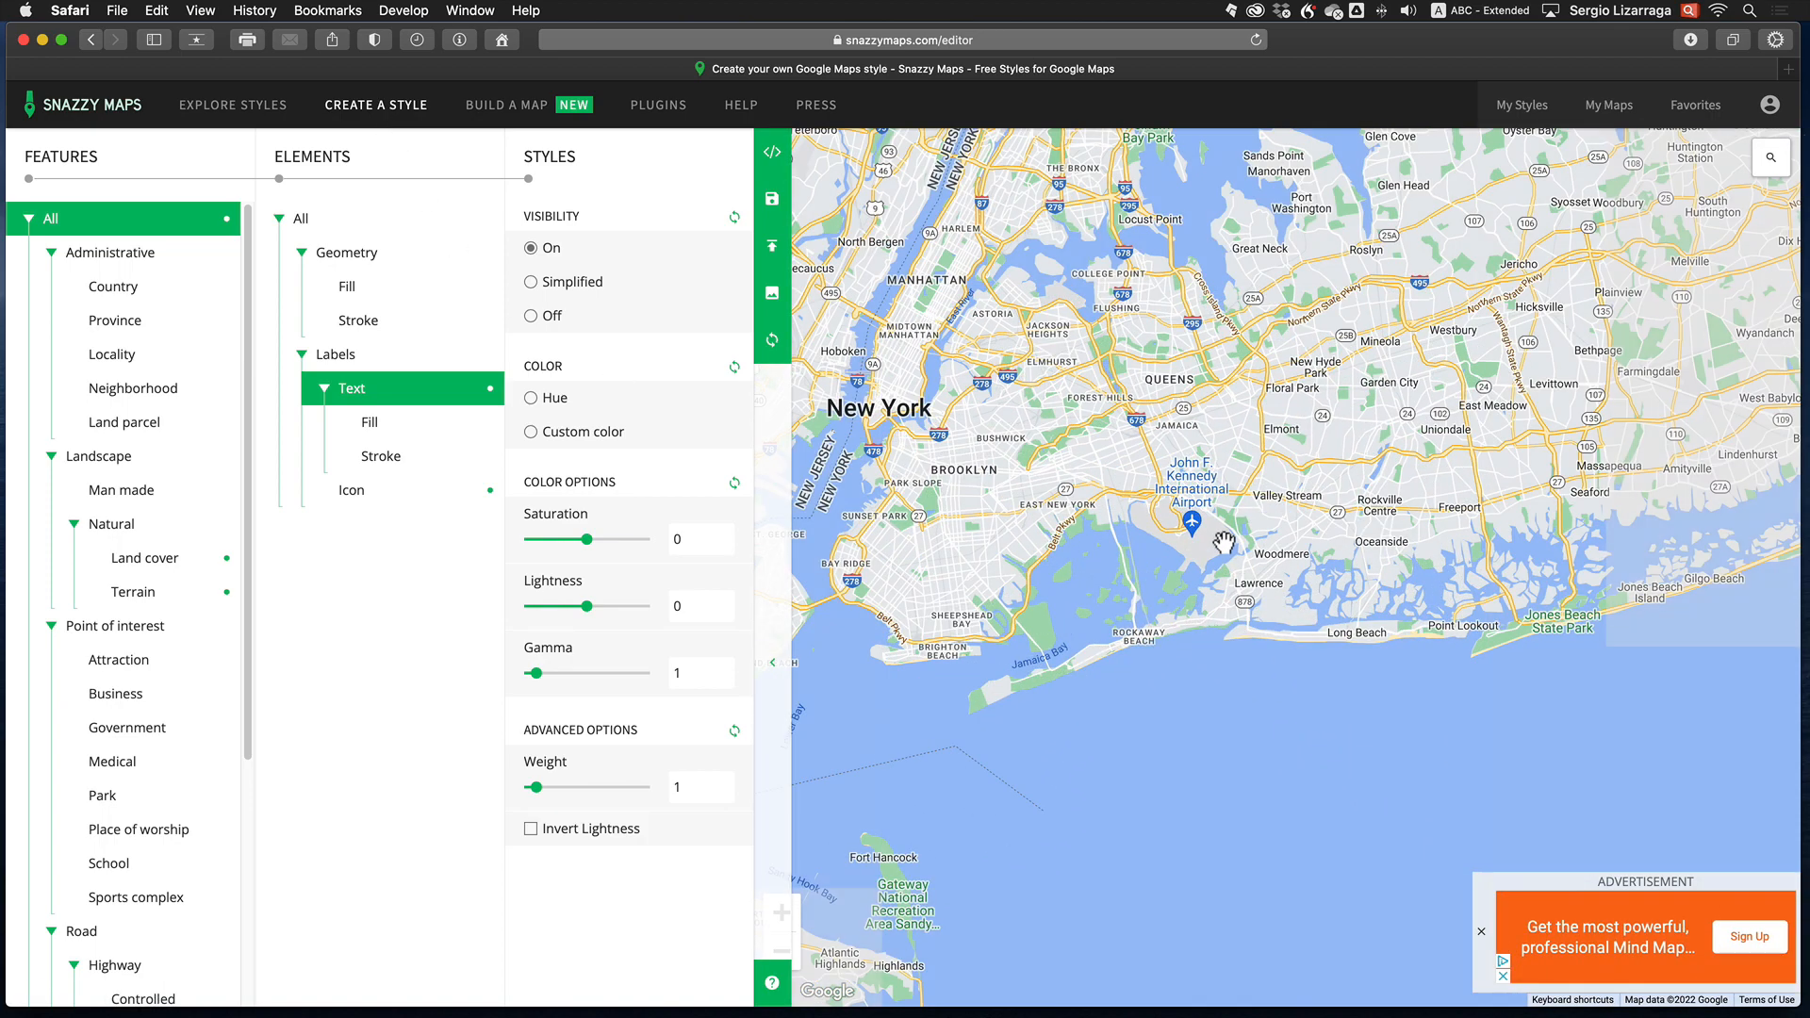
pyautogui.moveTo(1141, 443); pyautogui.dragTo(1490, 589)
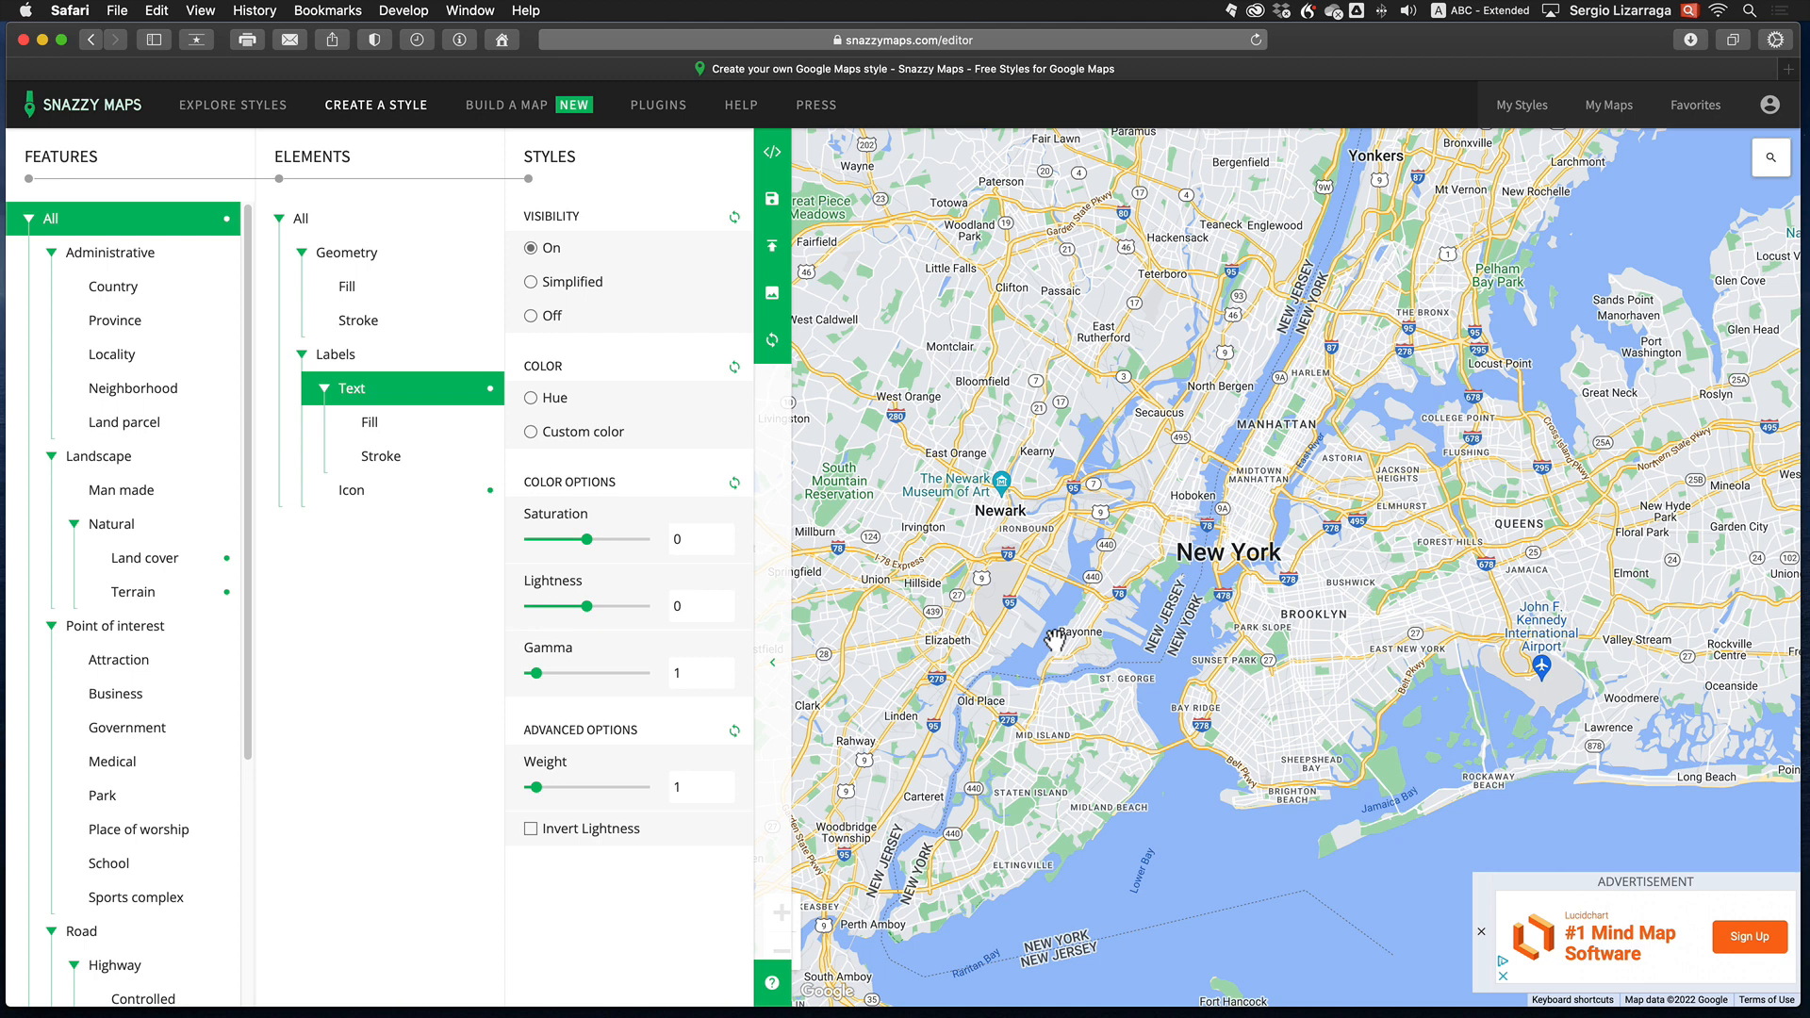
# Find Disneyland Park in Anaheim by searching for "disneyland", and show the Sleeping Beauty Castle area up close.
pyautogui.click(1773, 163)
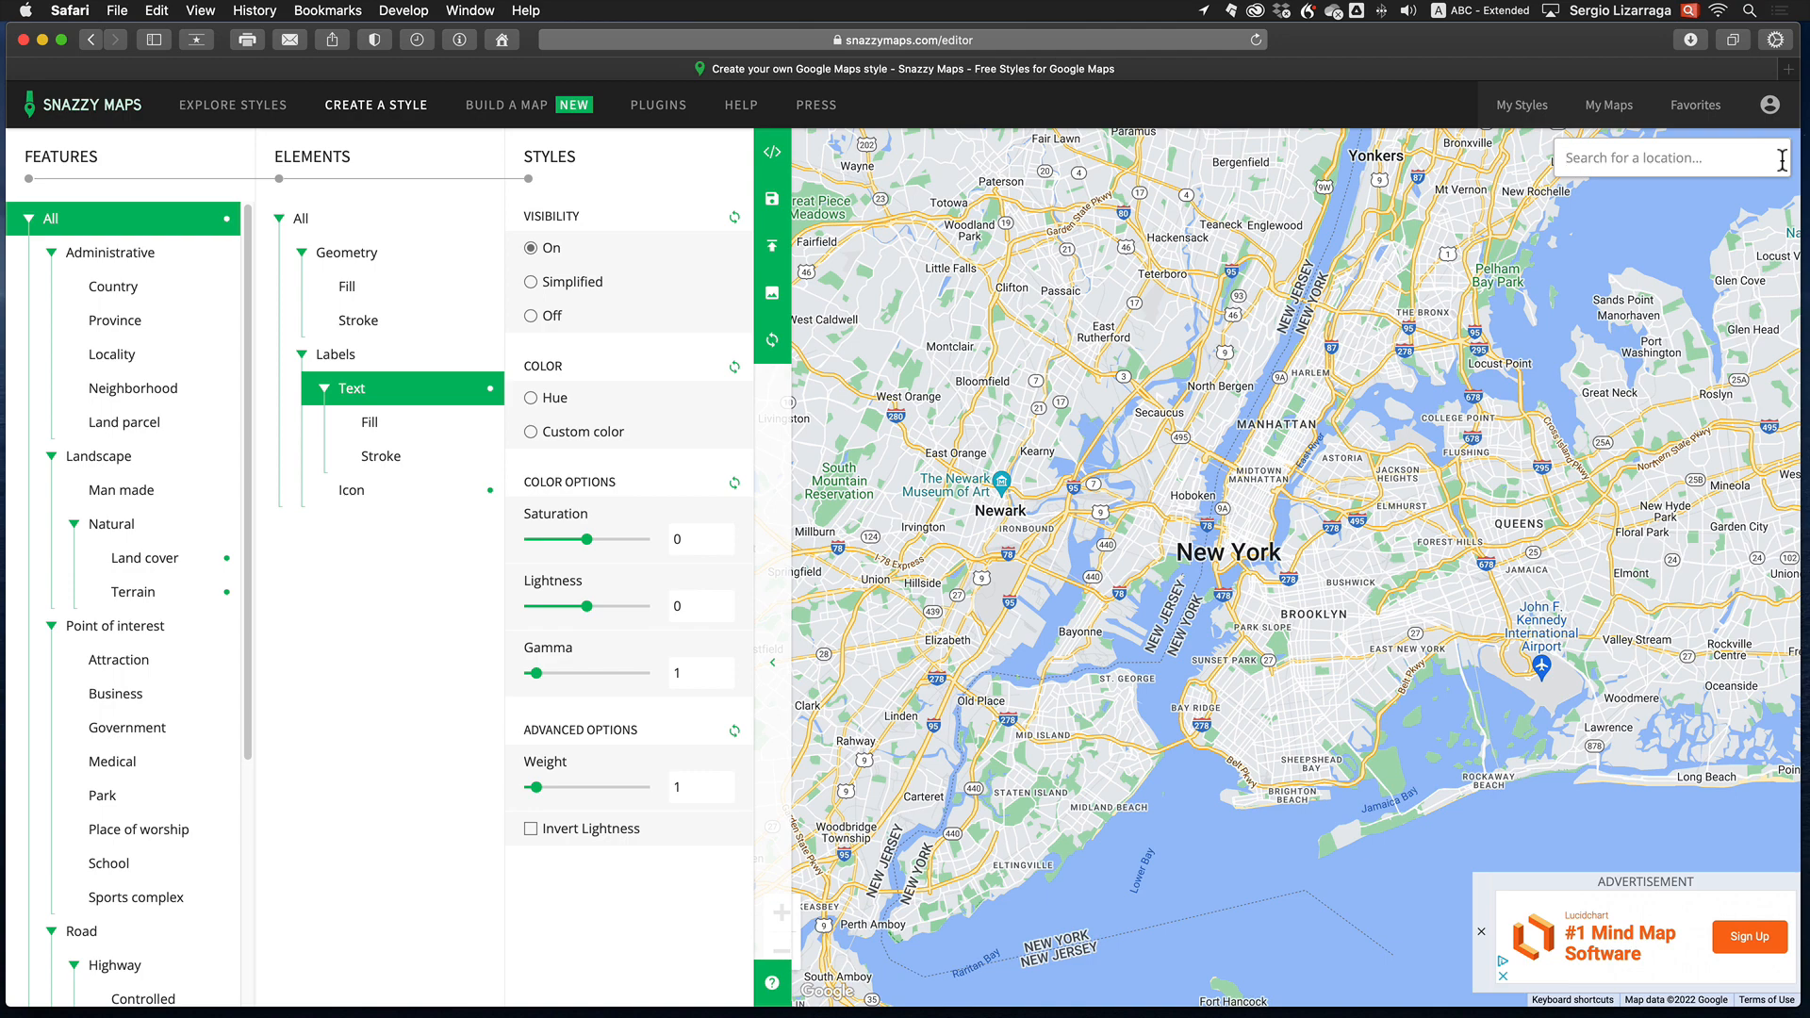
pyautogui.write('disney')
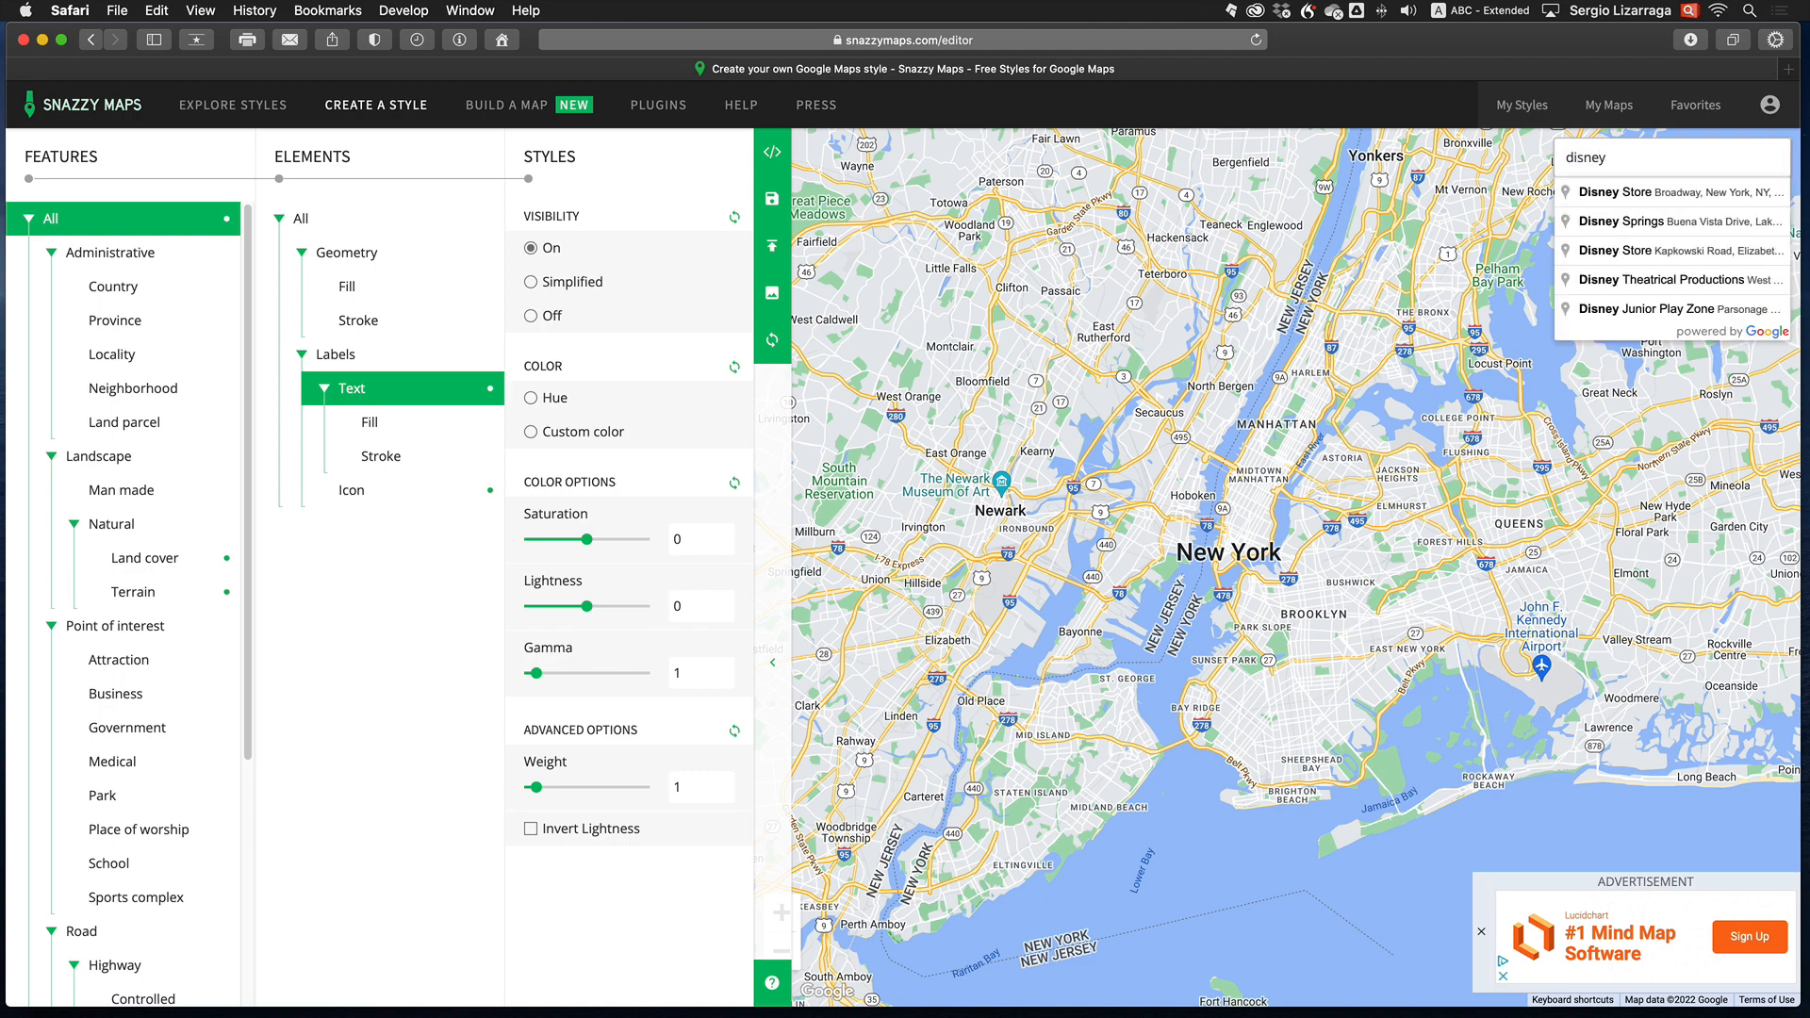
pyautogui.write('land')
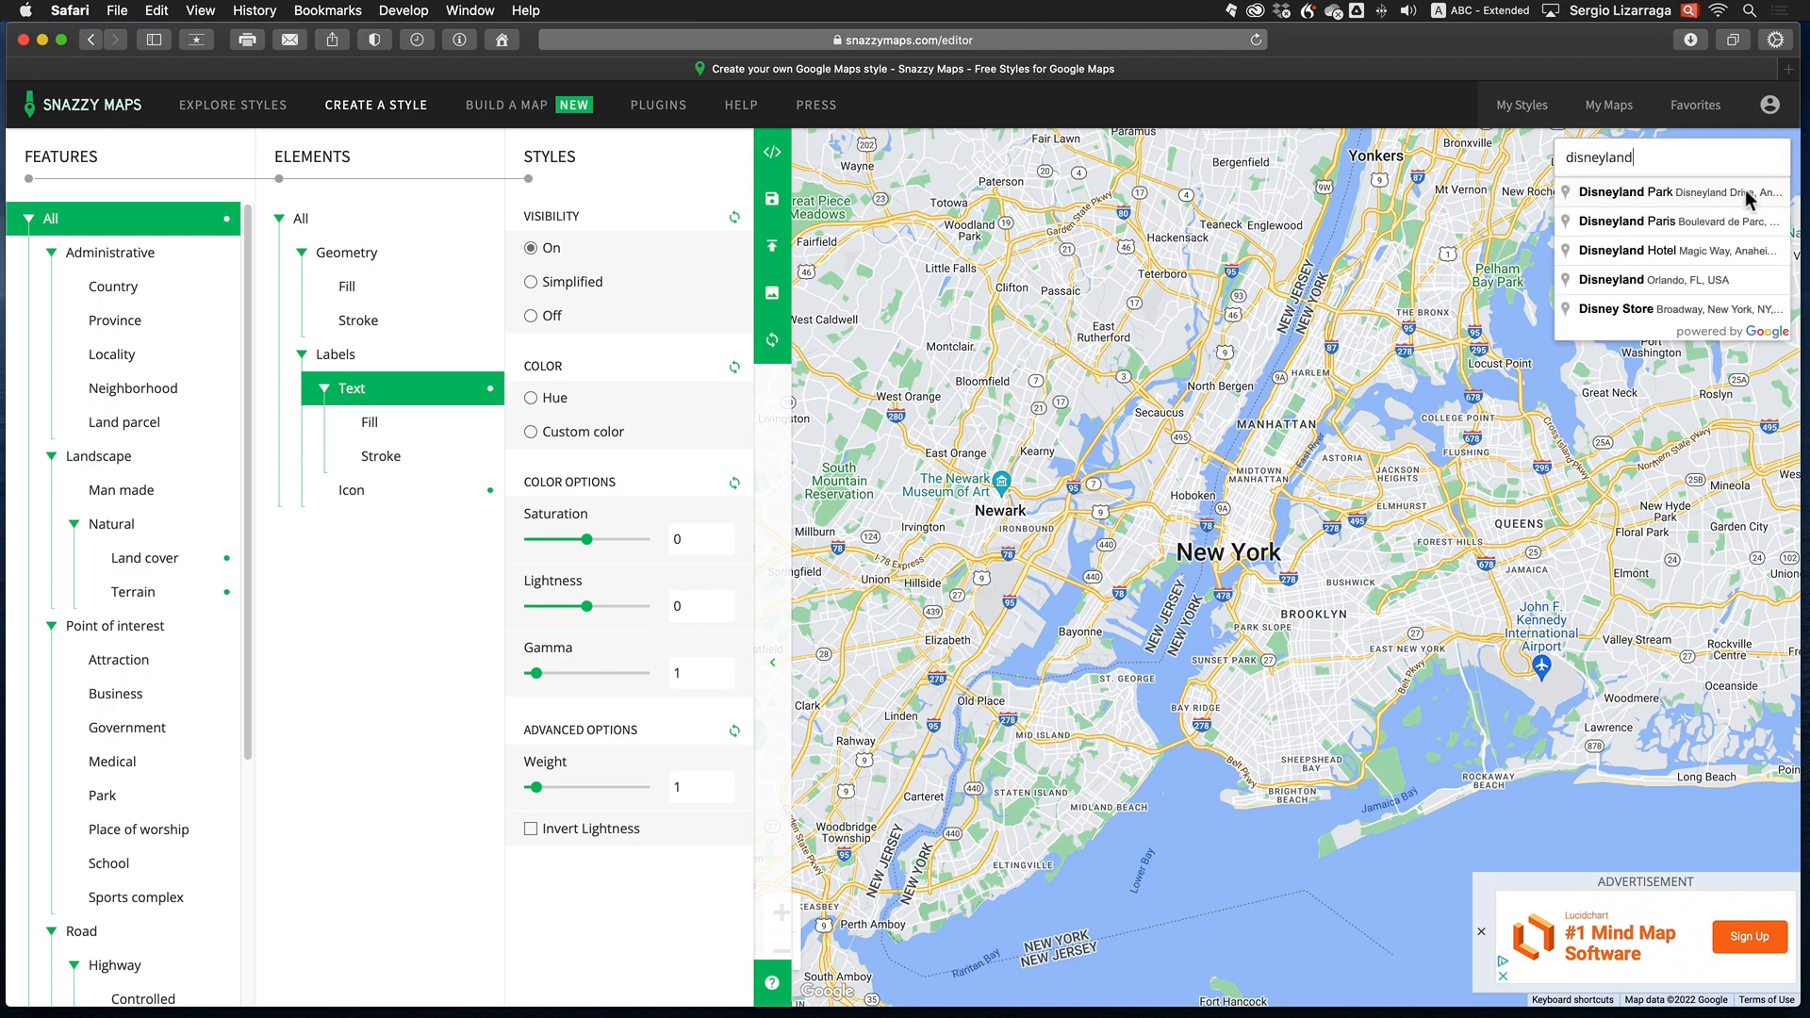
pyautogui.click(1678, 193)
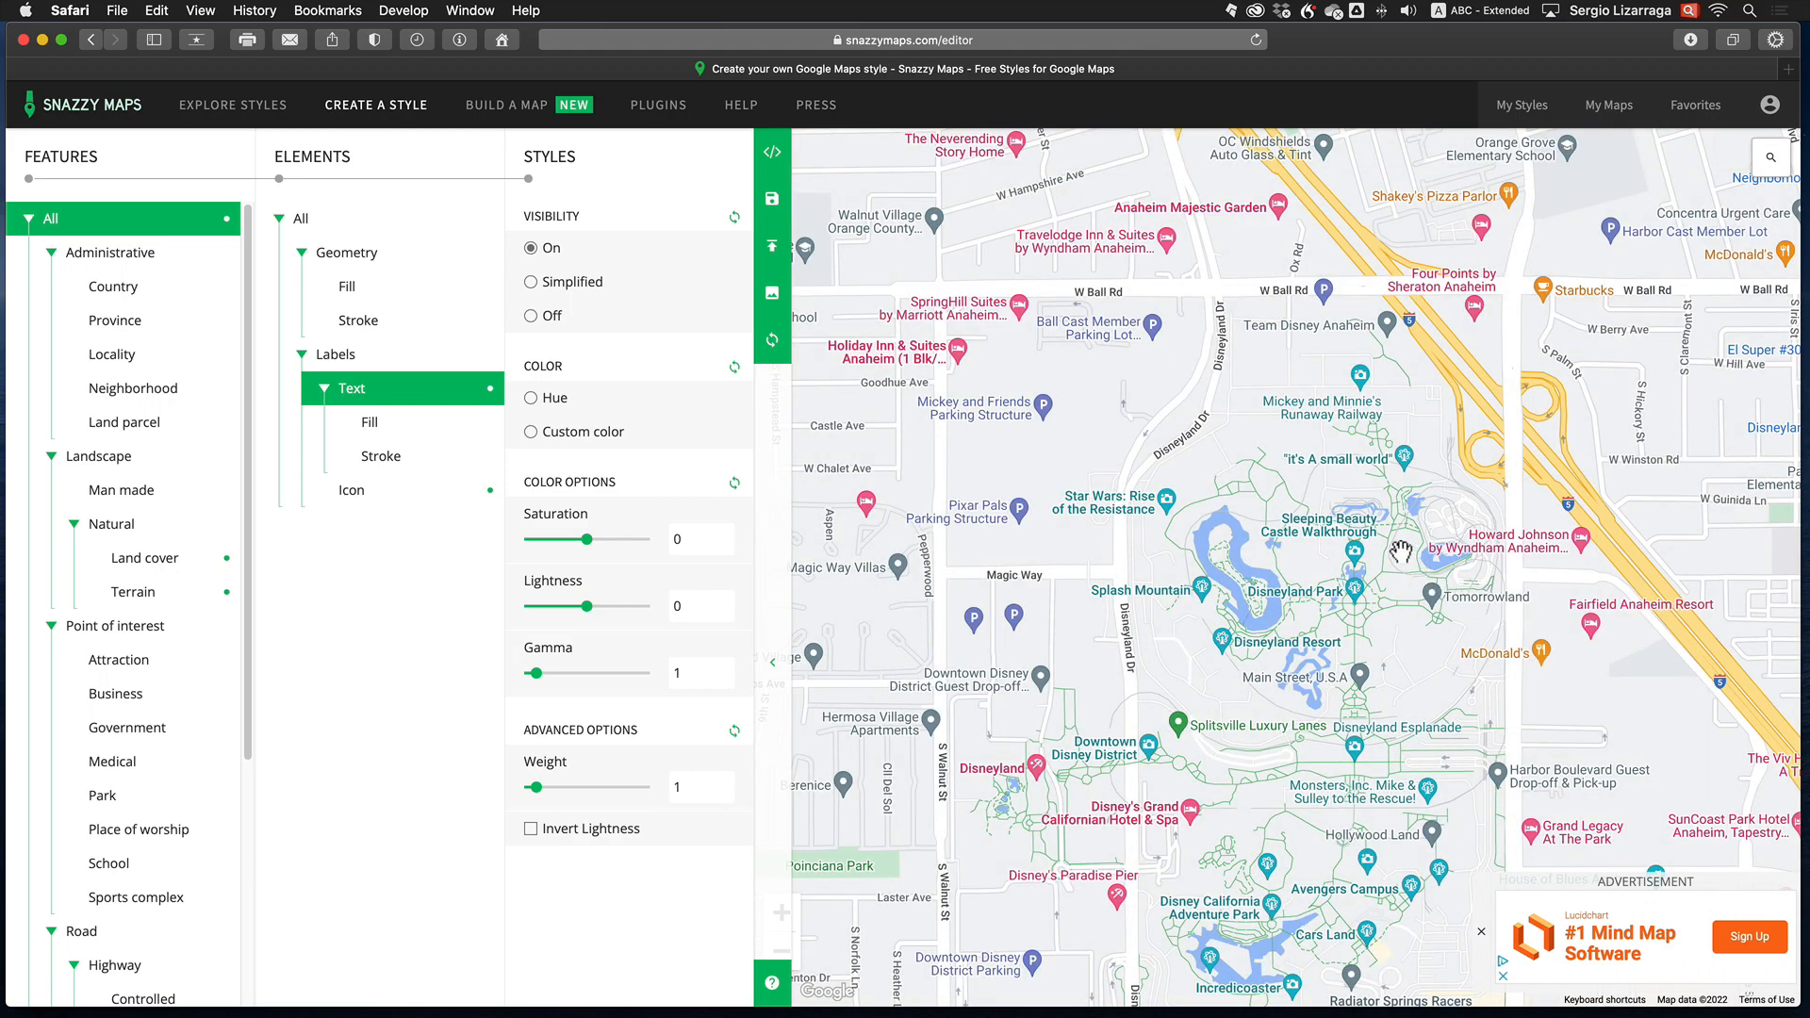
pyautogui.scroll(5, 1401, 551)
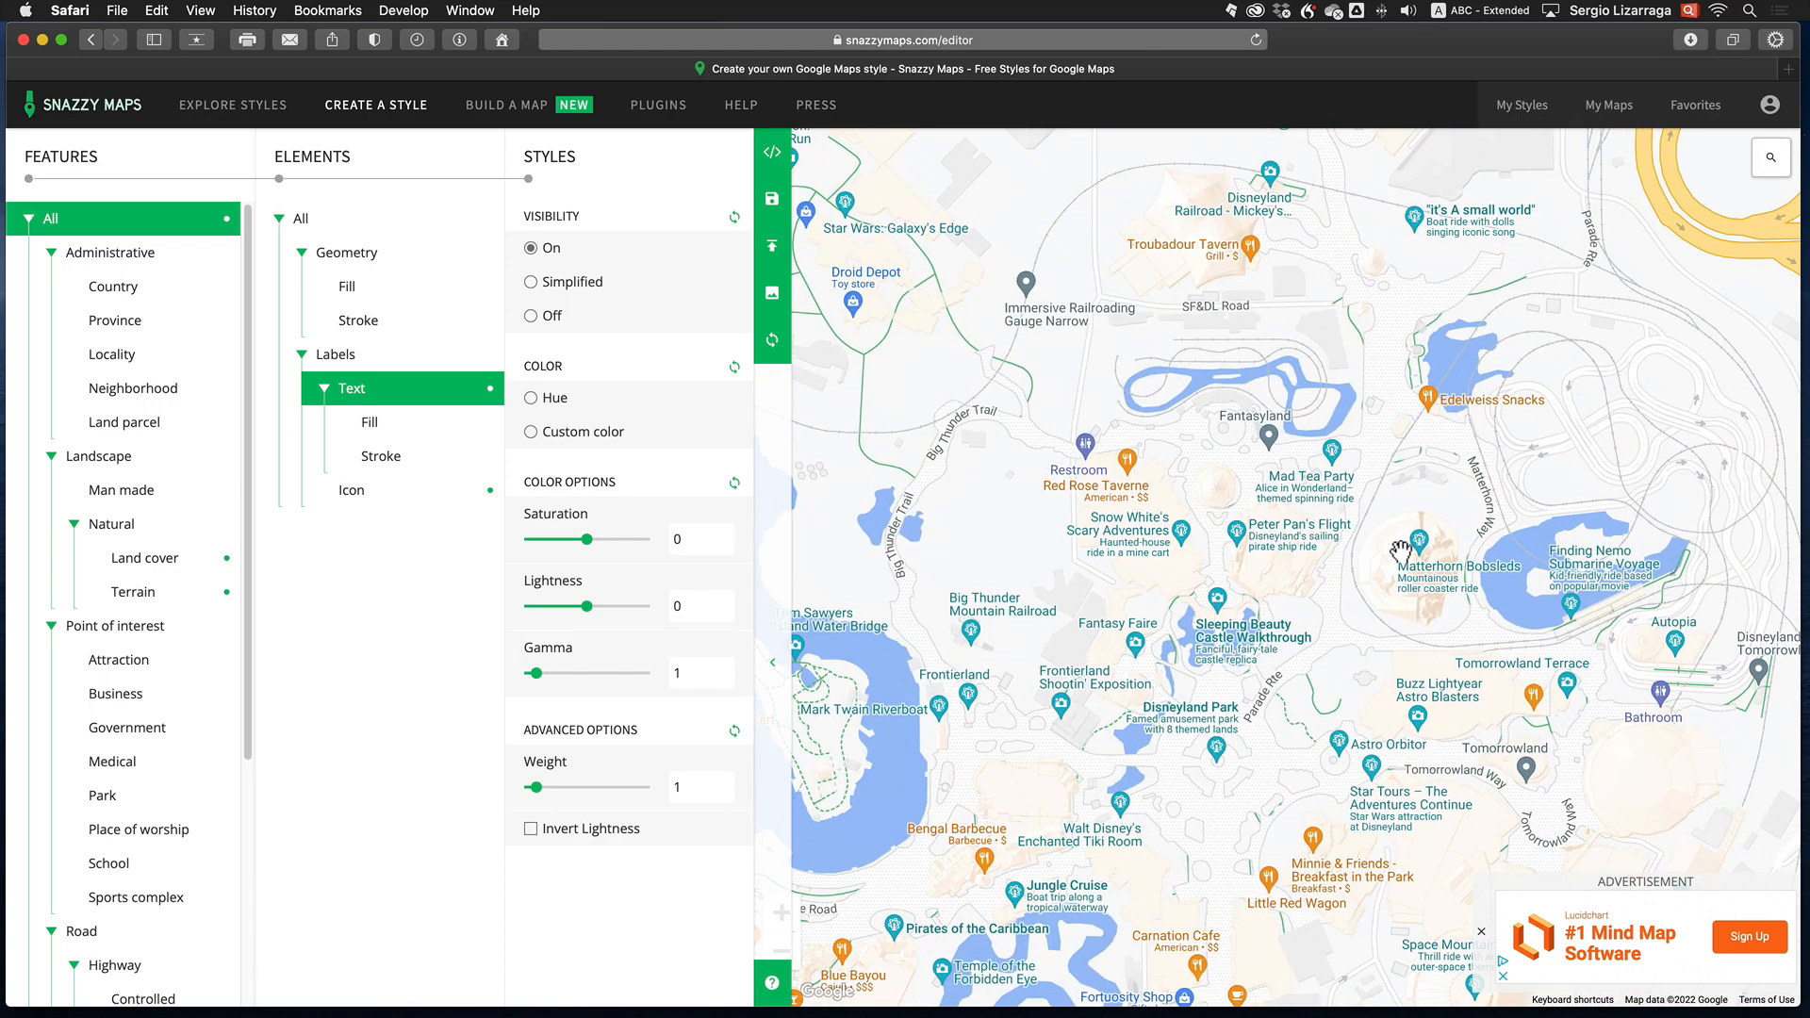
pyautogui.scroll(4, 1211, 619)
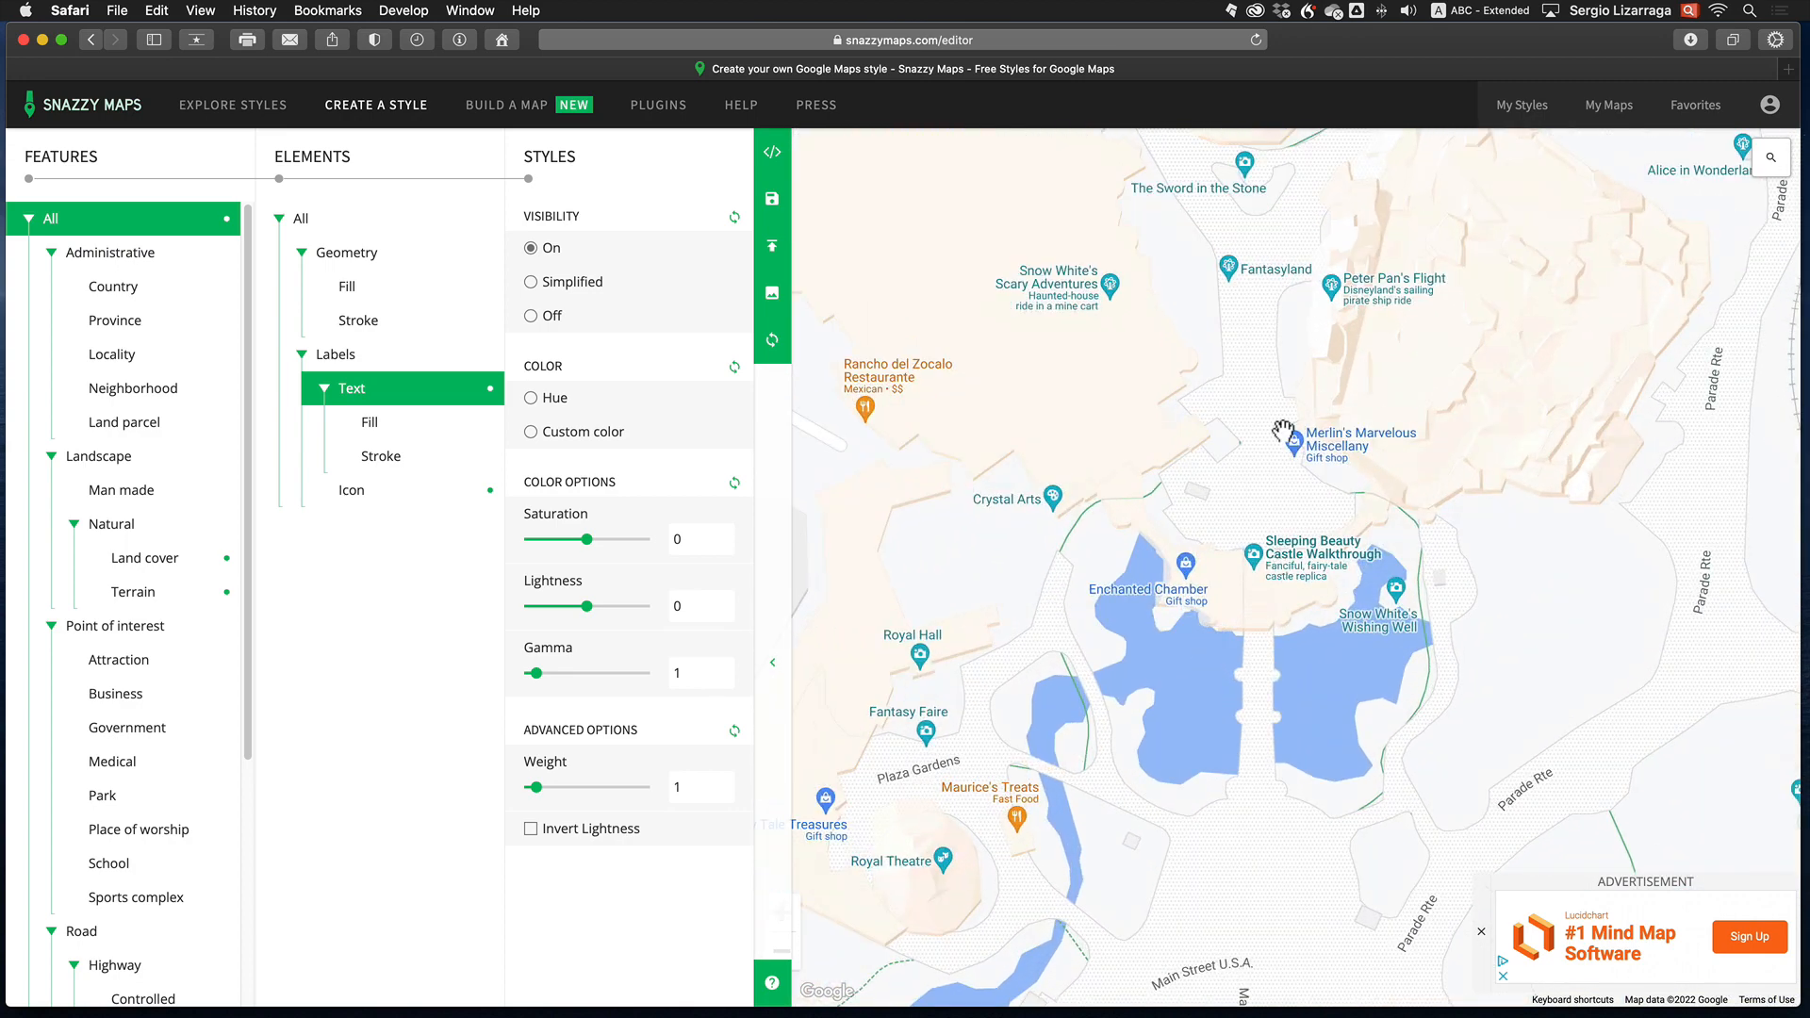
# Examine the map's buildings, paths and water from Fantasyland past Adventureland to New Orleans Square.
pyautogui.moveTo(1283, 432); pyautogui.dragTo(1244, 563)
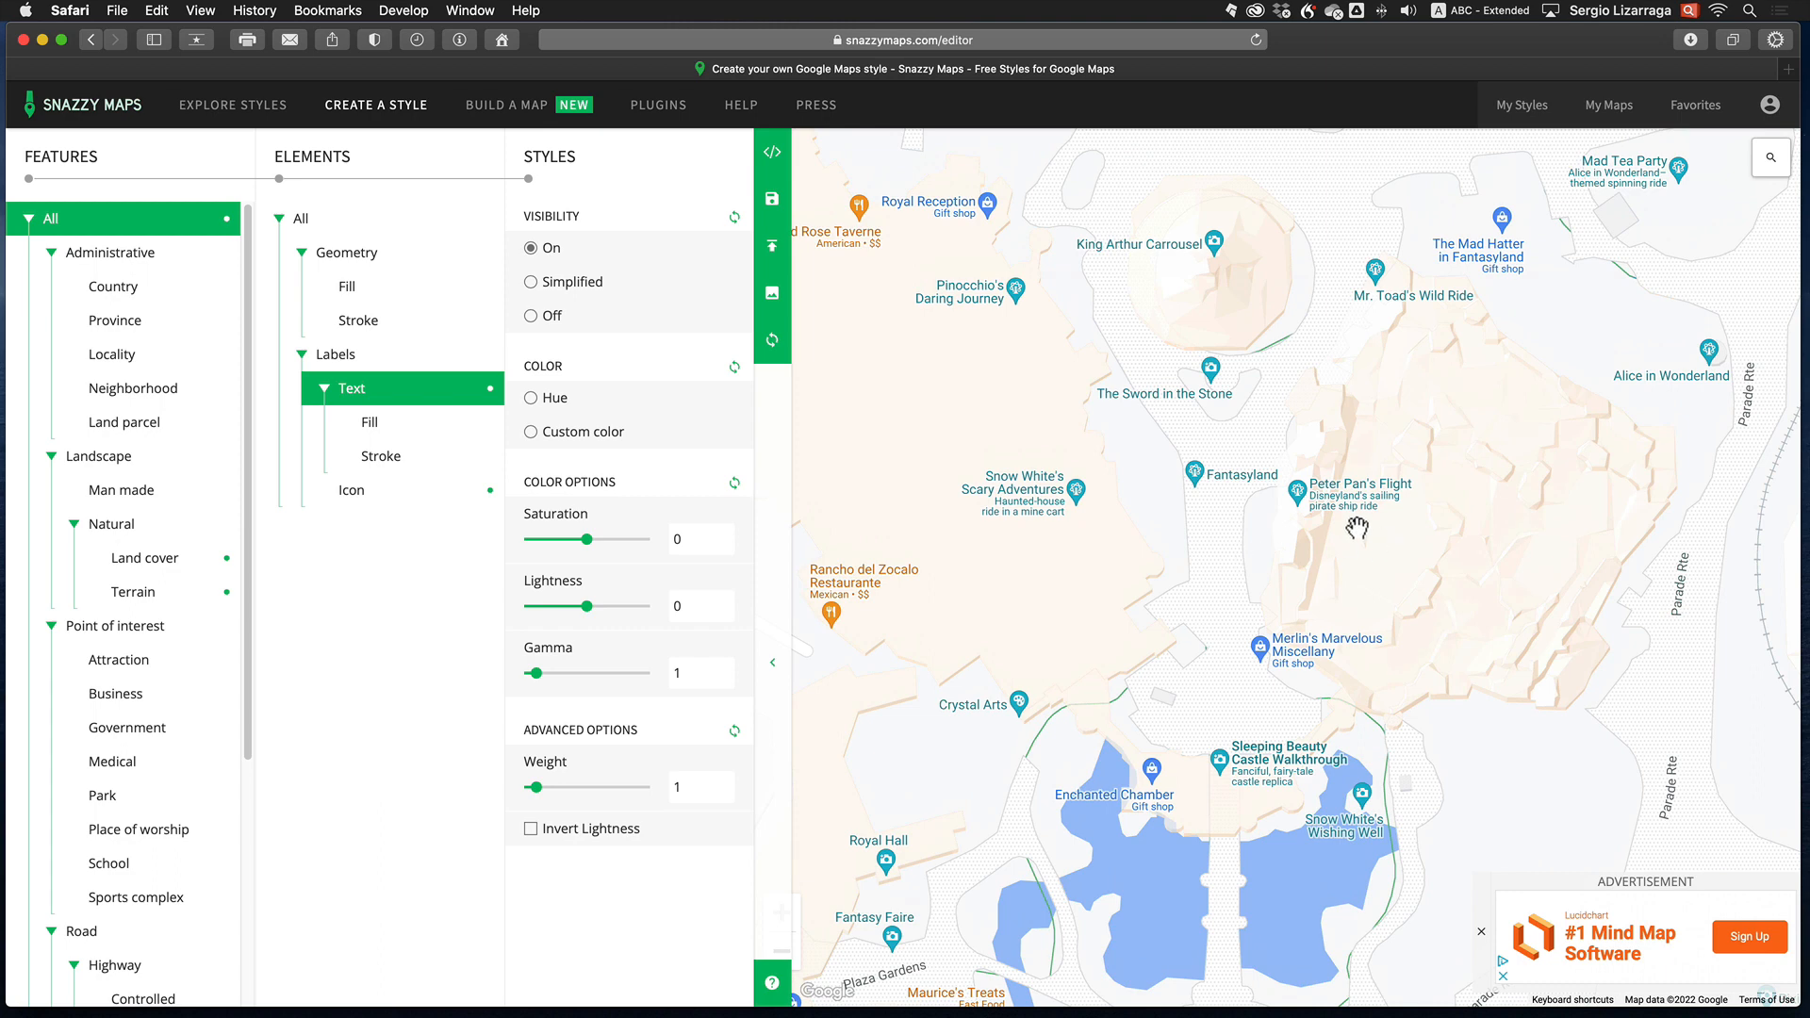
pyautogui.moveTo(1200, 497); pyautogui.dragTo(1237, 627)
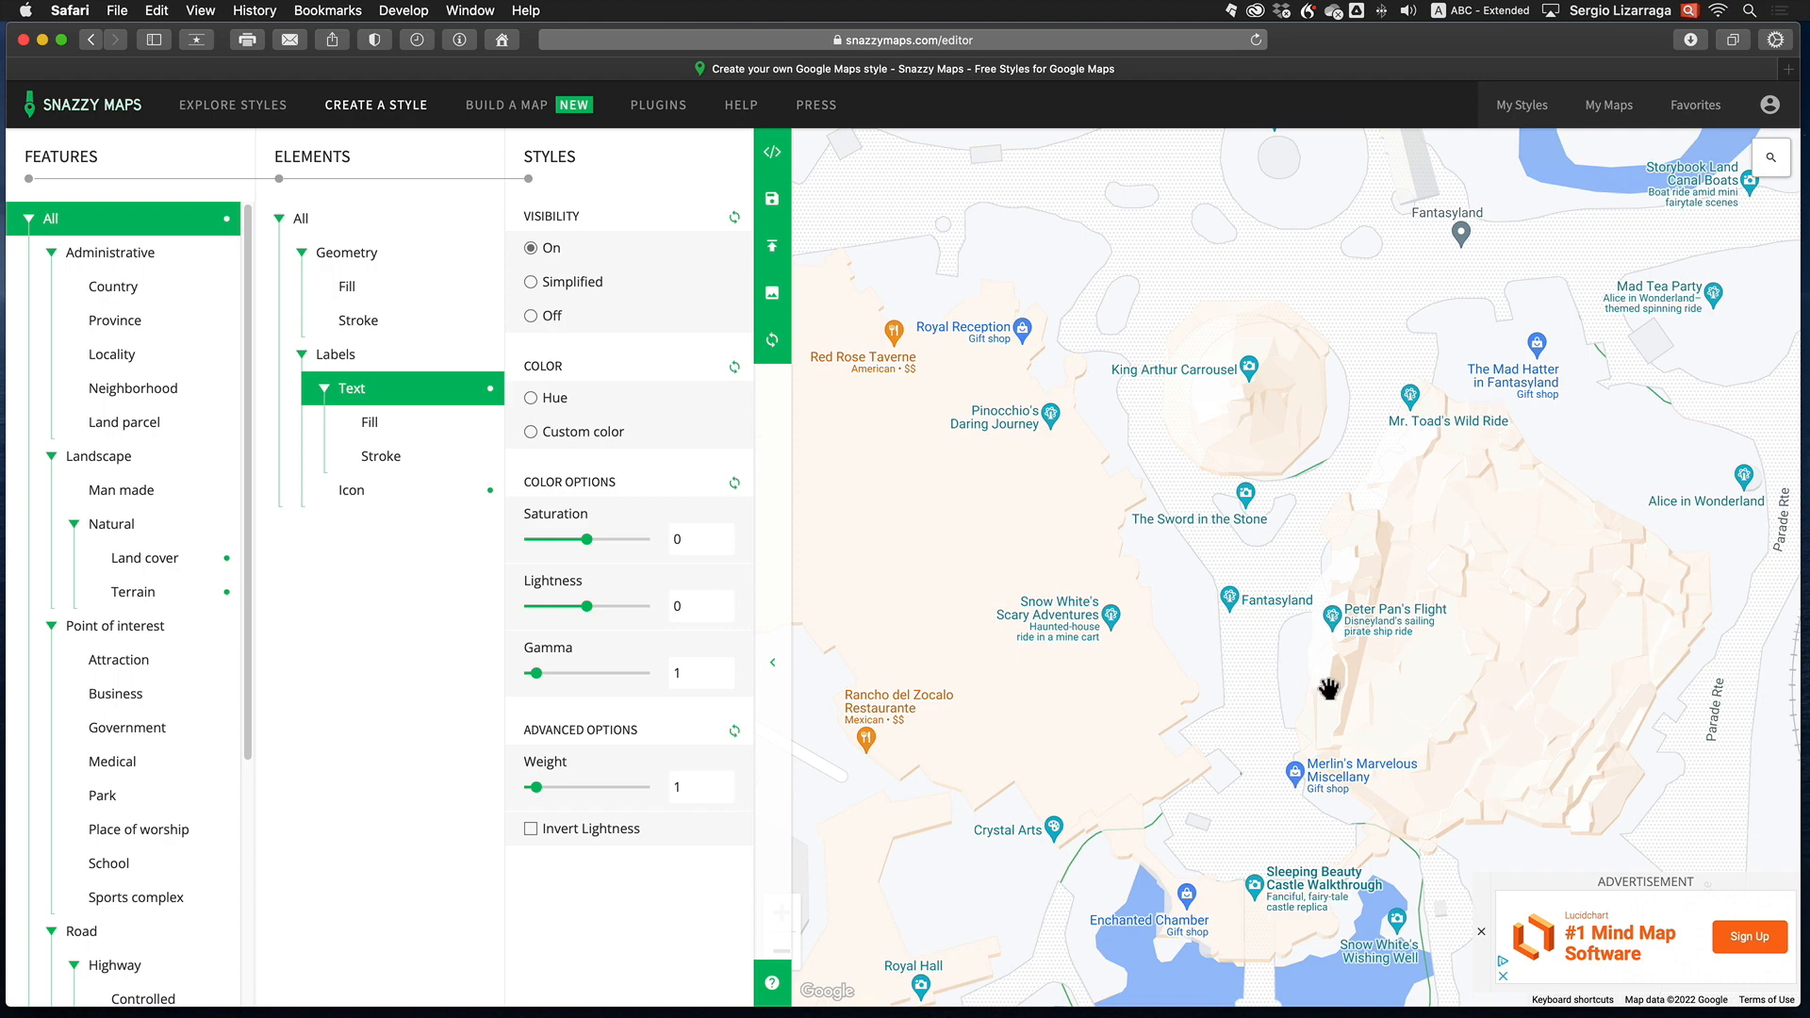
pyautogui.moveTo(1325, 688); pyautogui.dragTo(1540, 408)
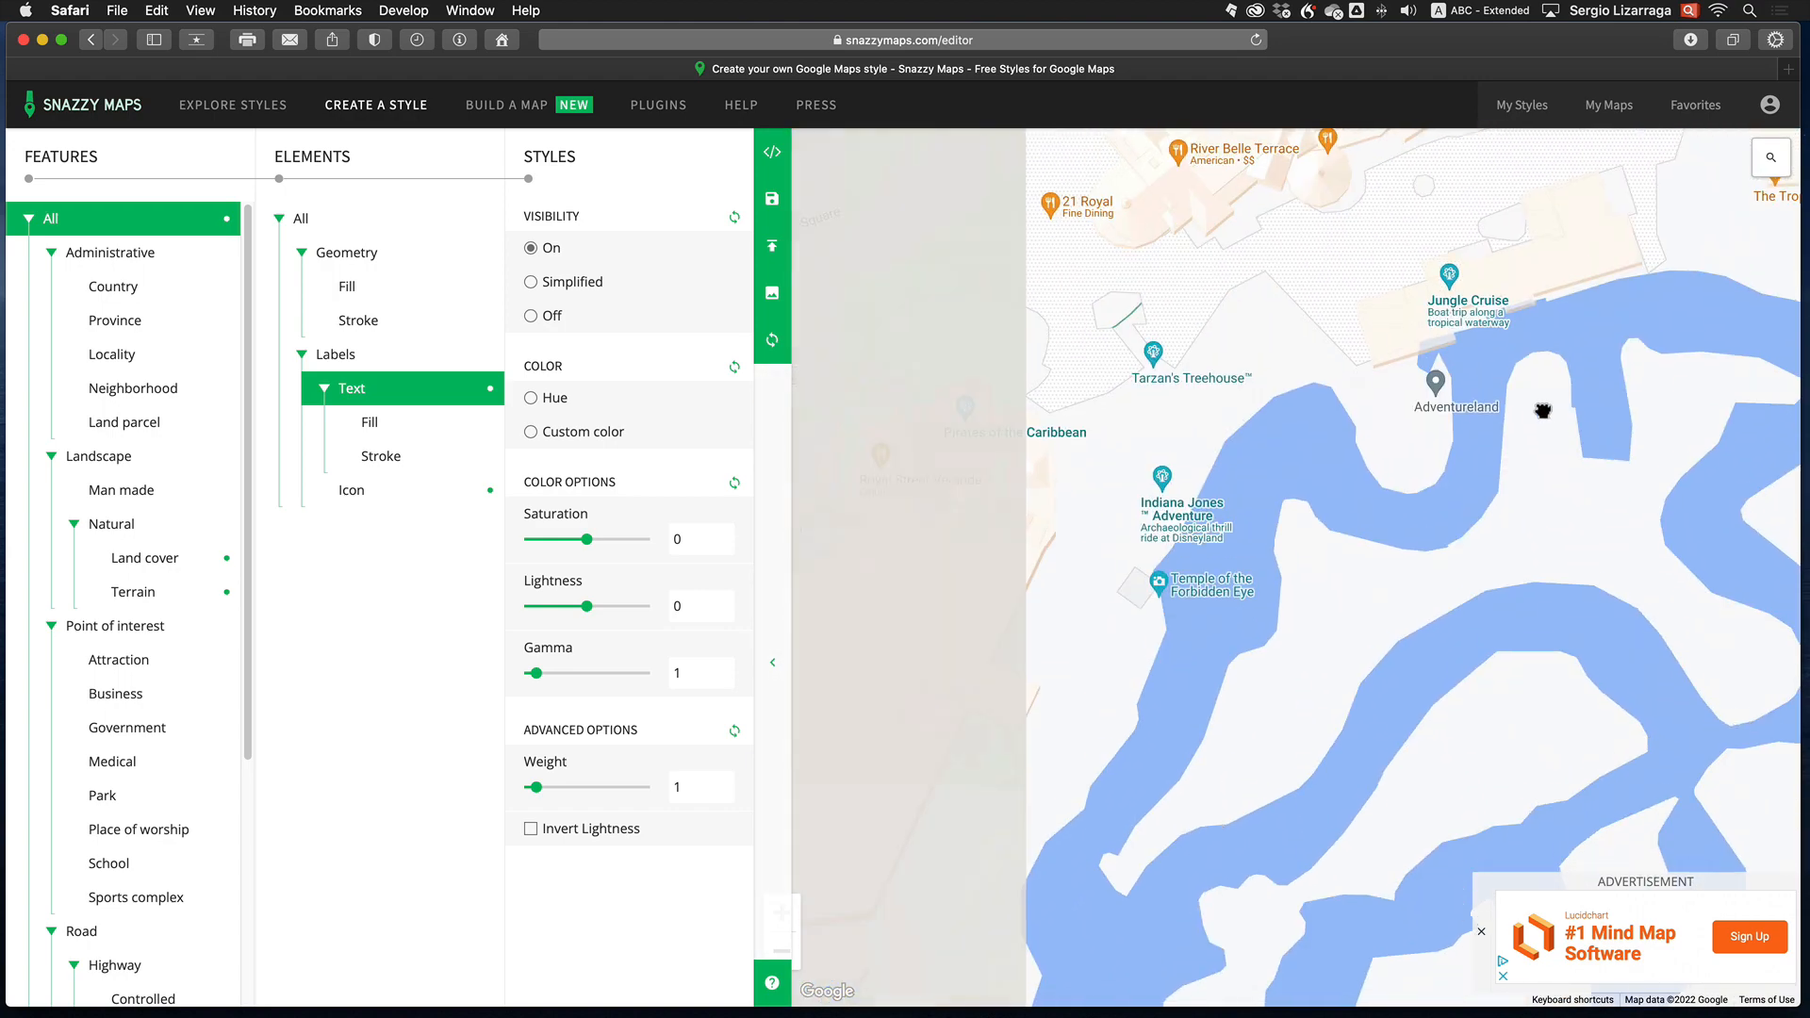
pyautogui.moveTo(1430, 570); pyautogui.dragTo(1653, 562)
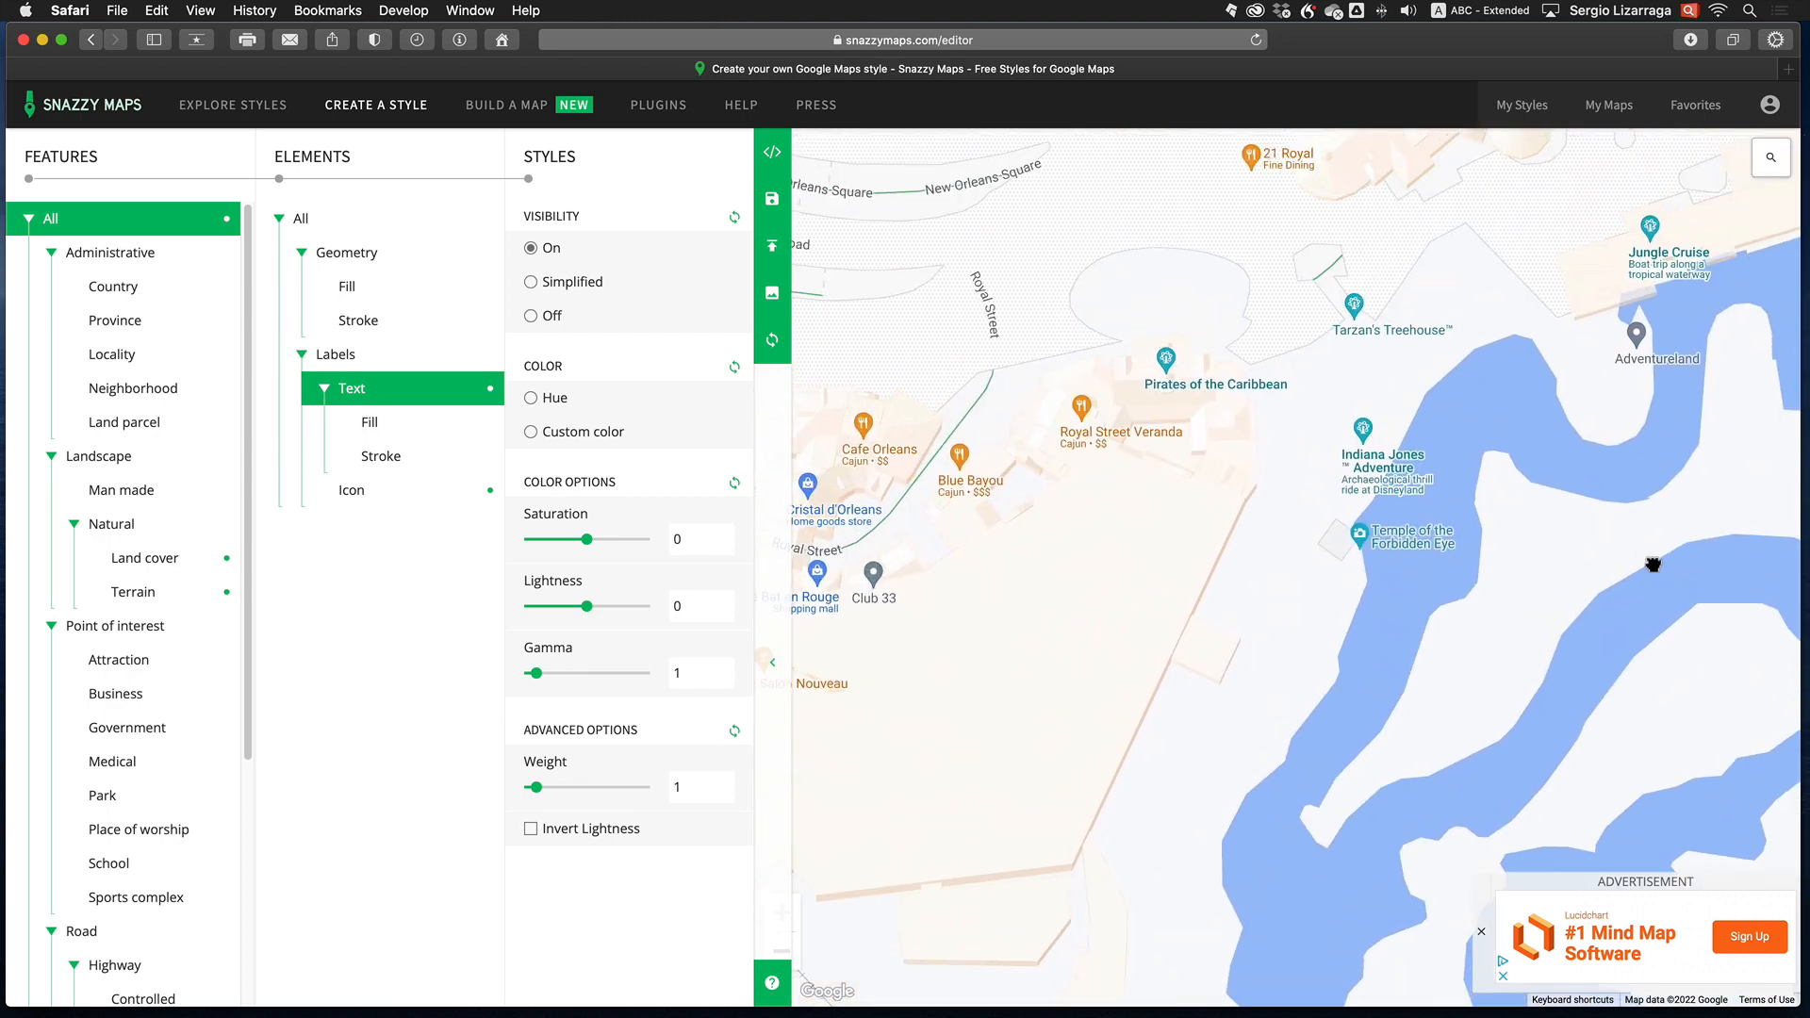
pyautogui.moveTo(878, 560); pyautogui.dragTo(1390, 602)
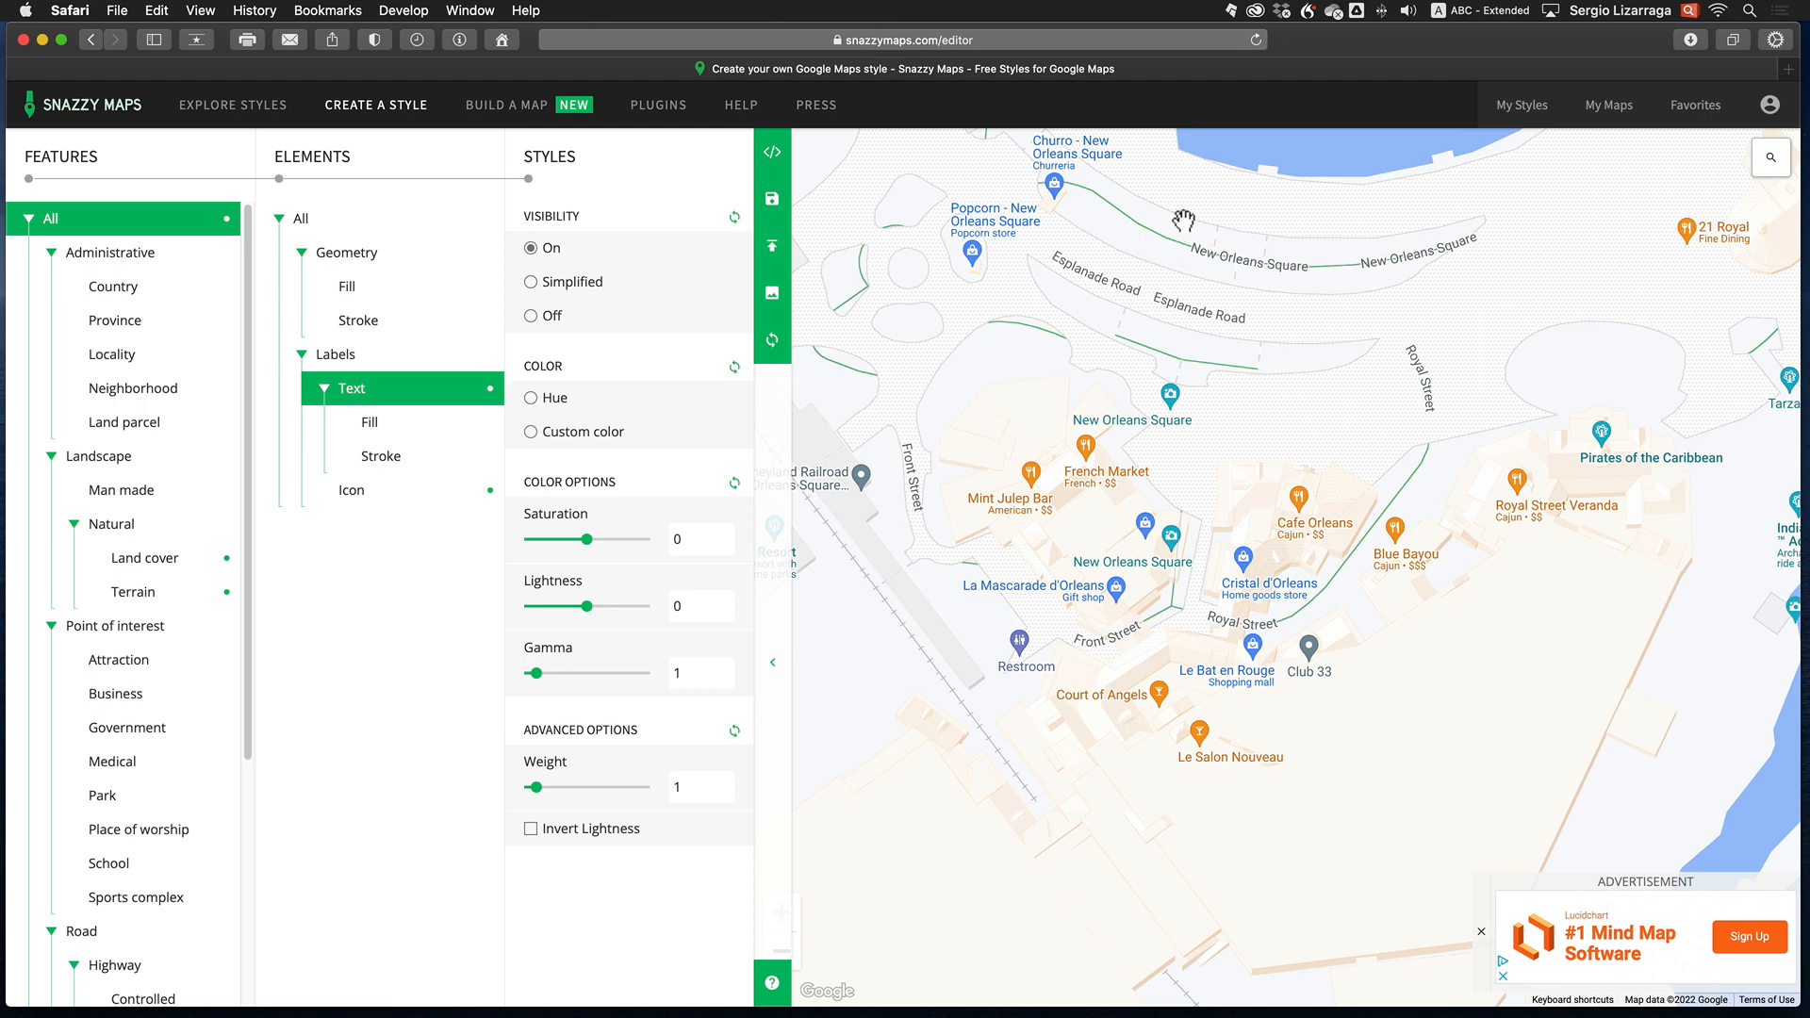
# Find Yosemite National Park in California by searching for "yosem", and show Yosemite Valley up close.
pyautogui.click(1770, 158)
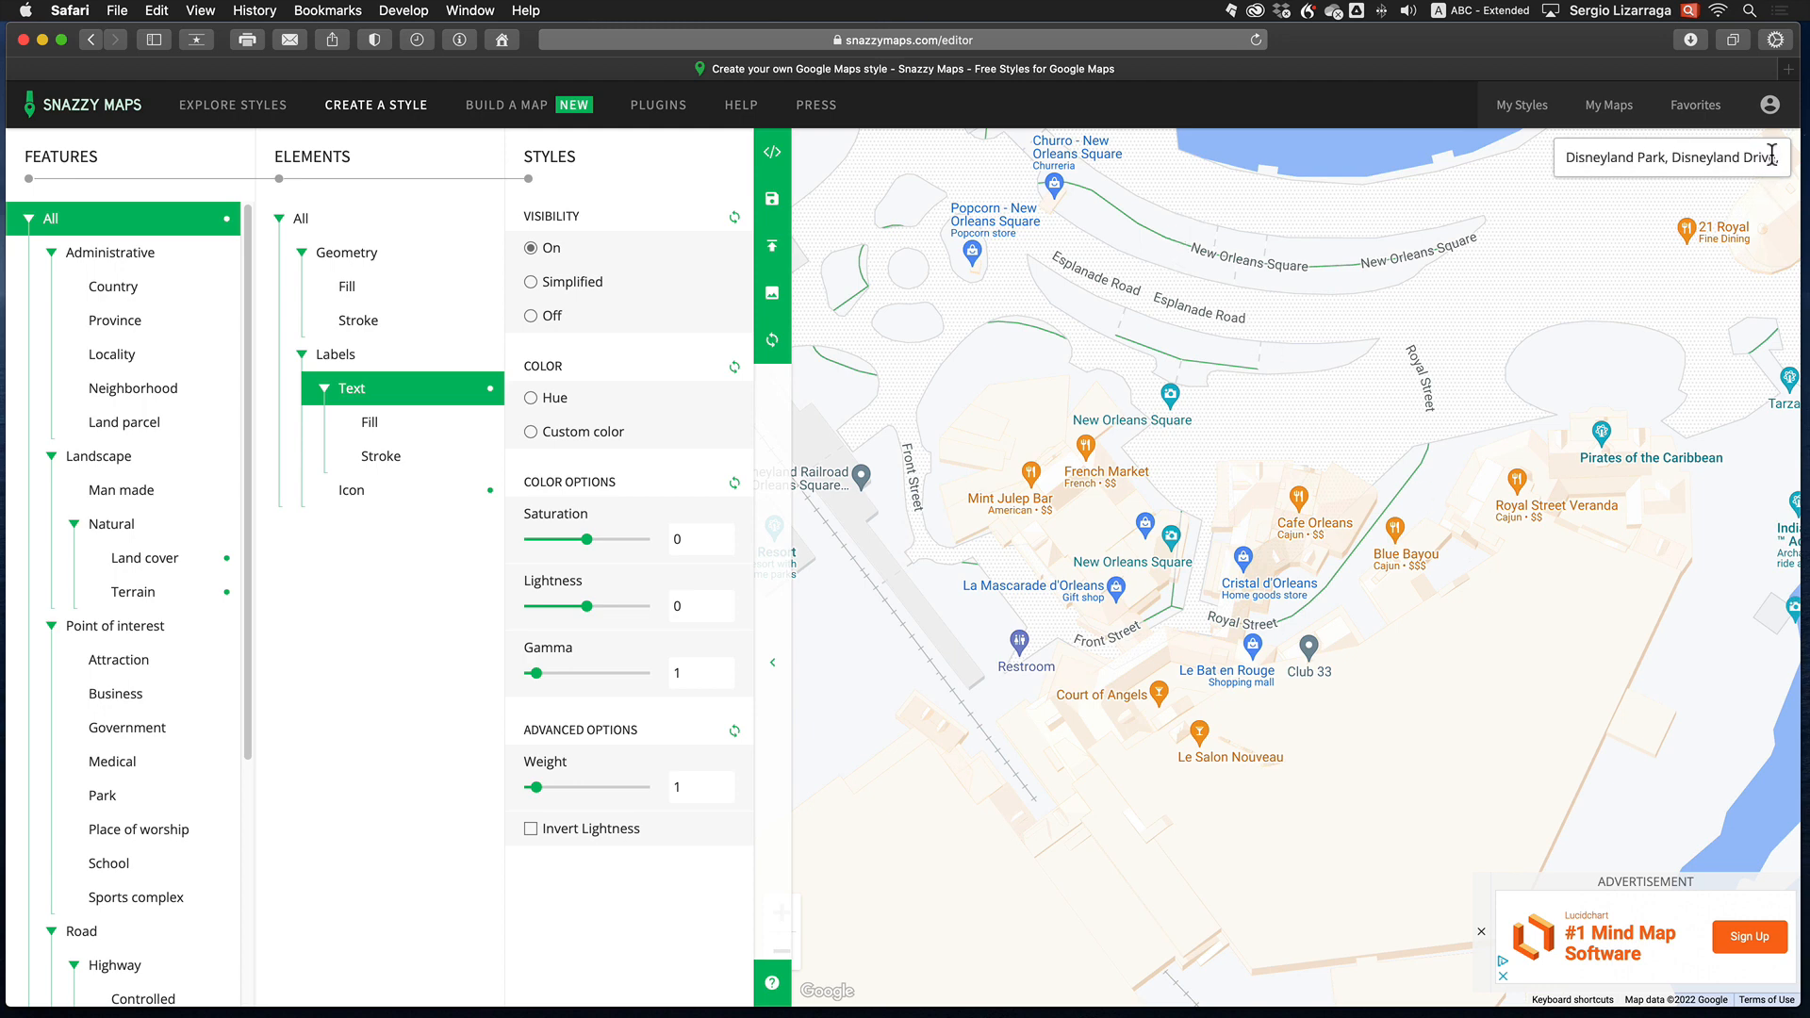
pyautogui.press('super+a')
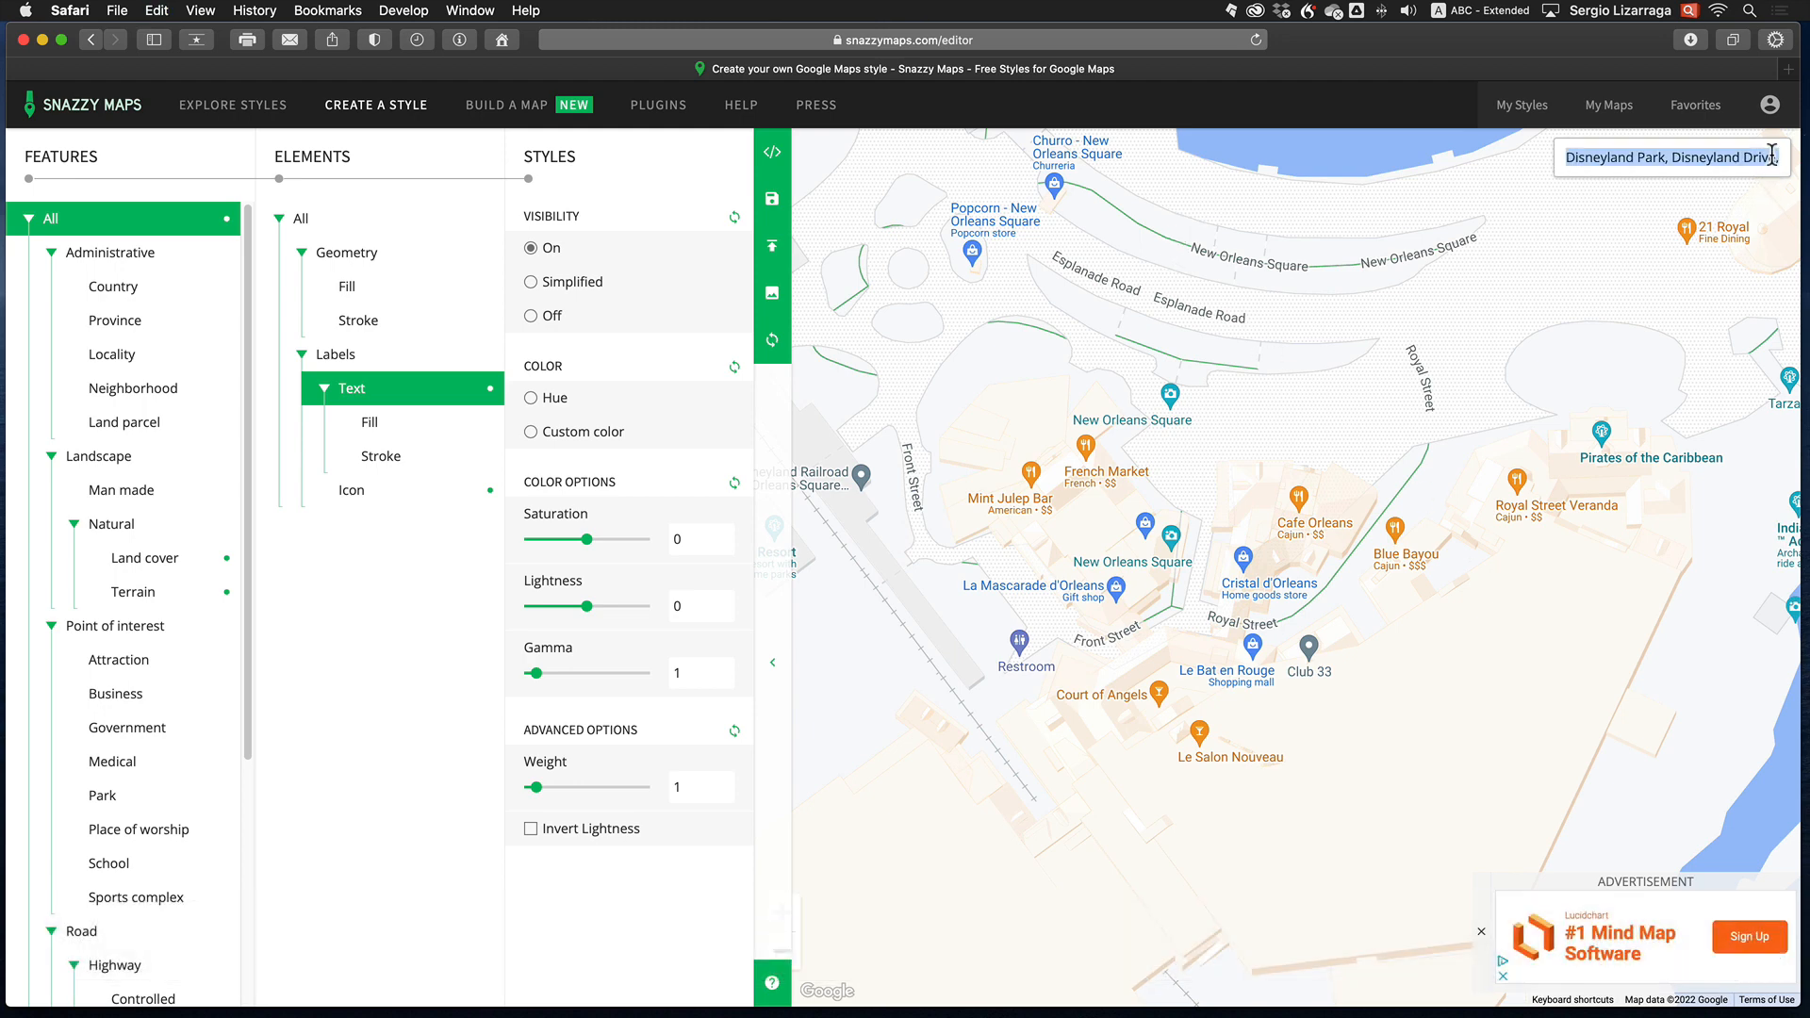
pyautogui.write('yosem')
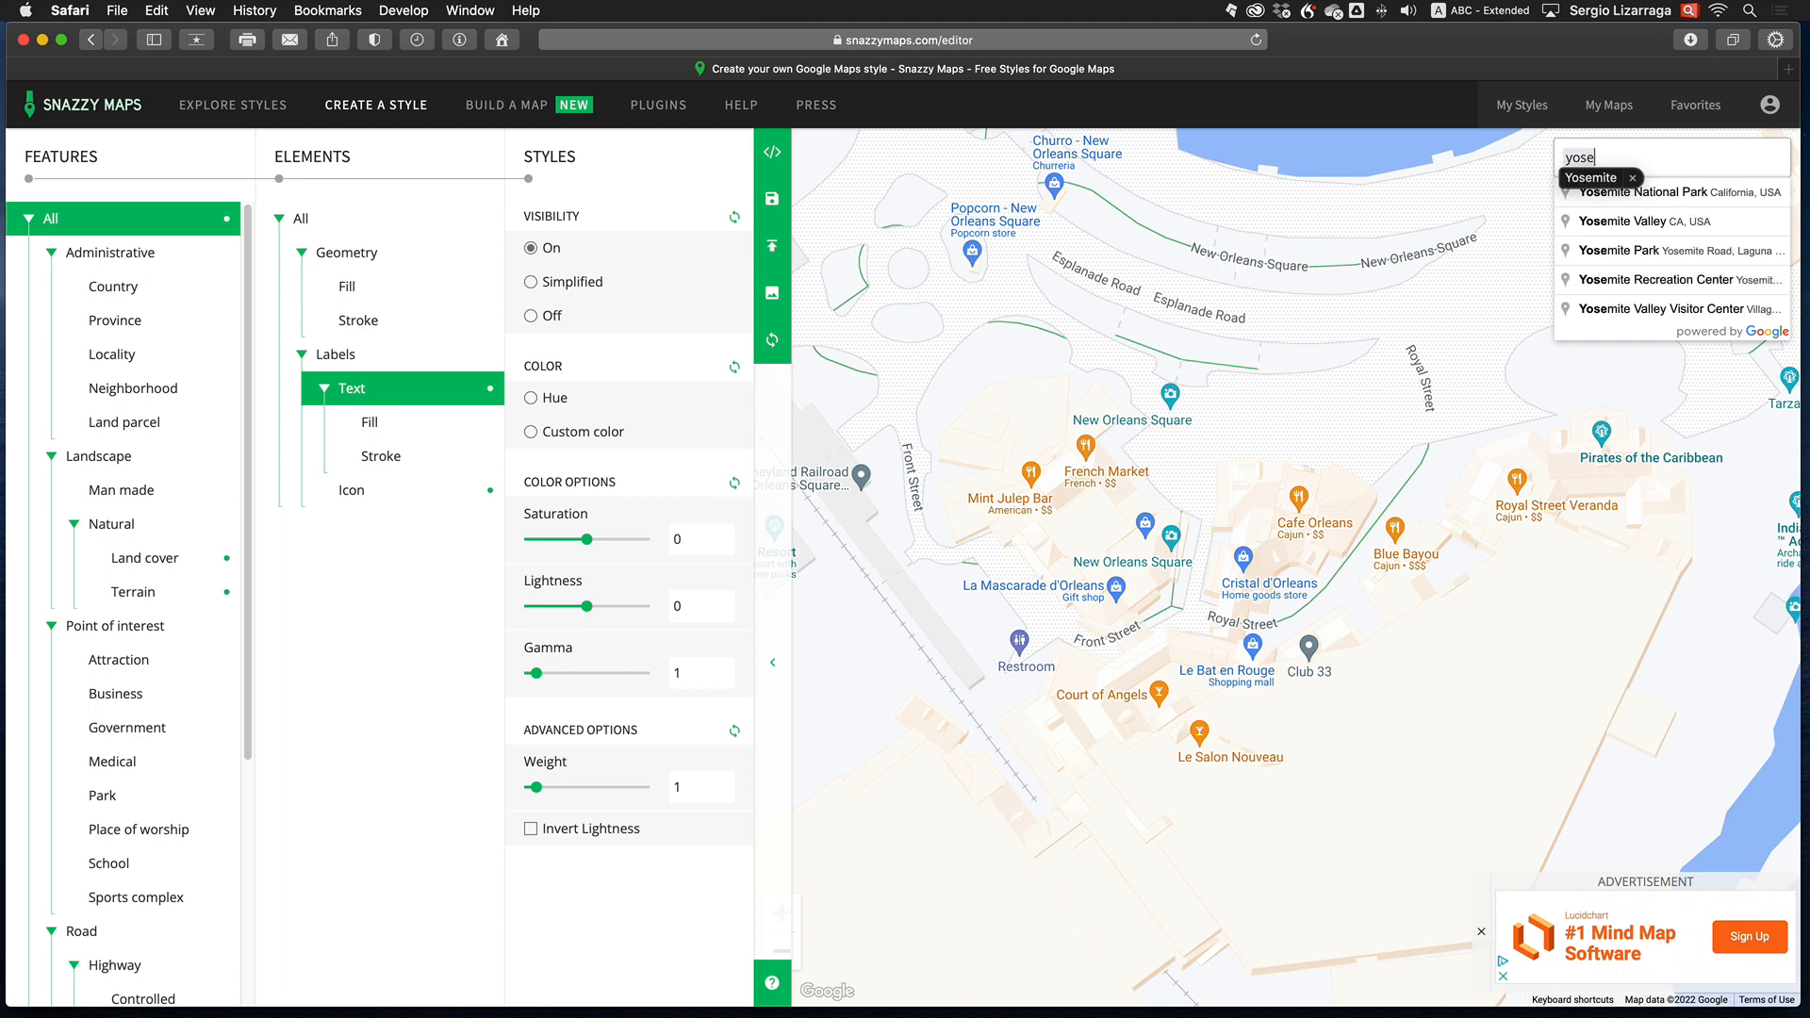
pyautogui.click(1751, 192)
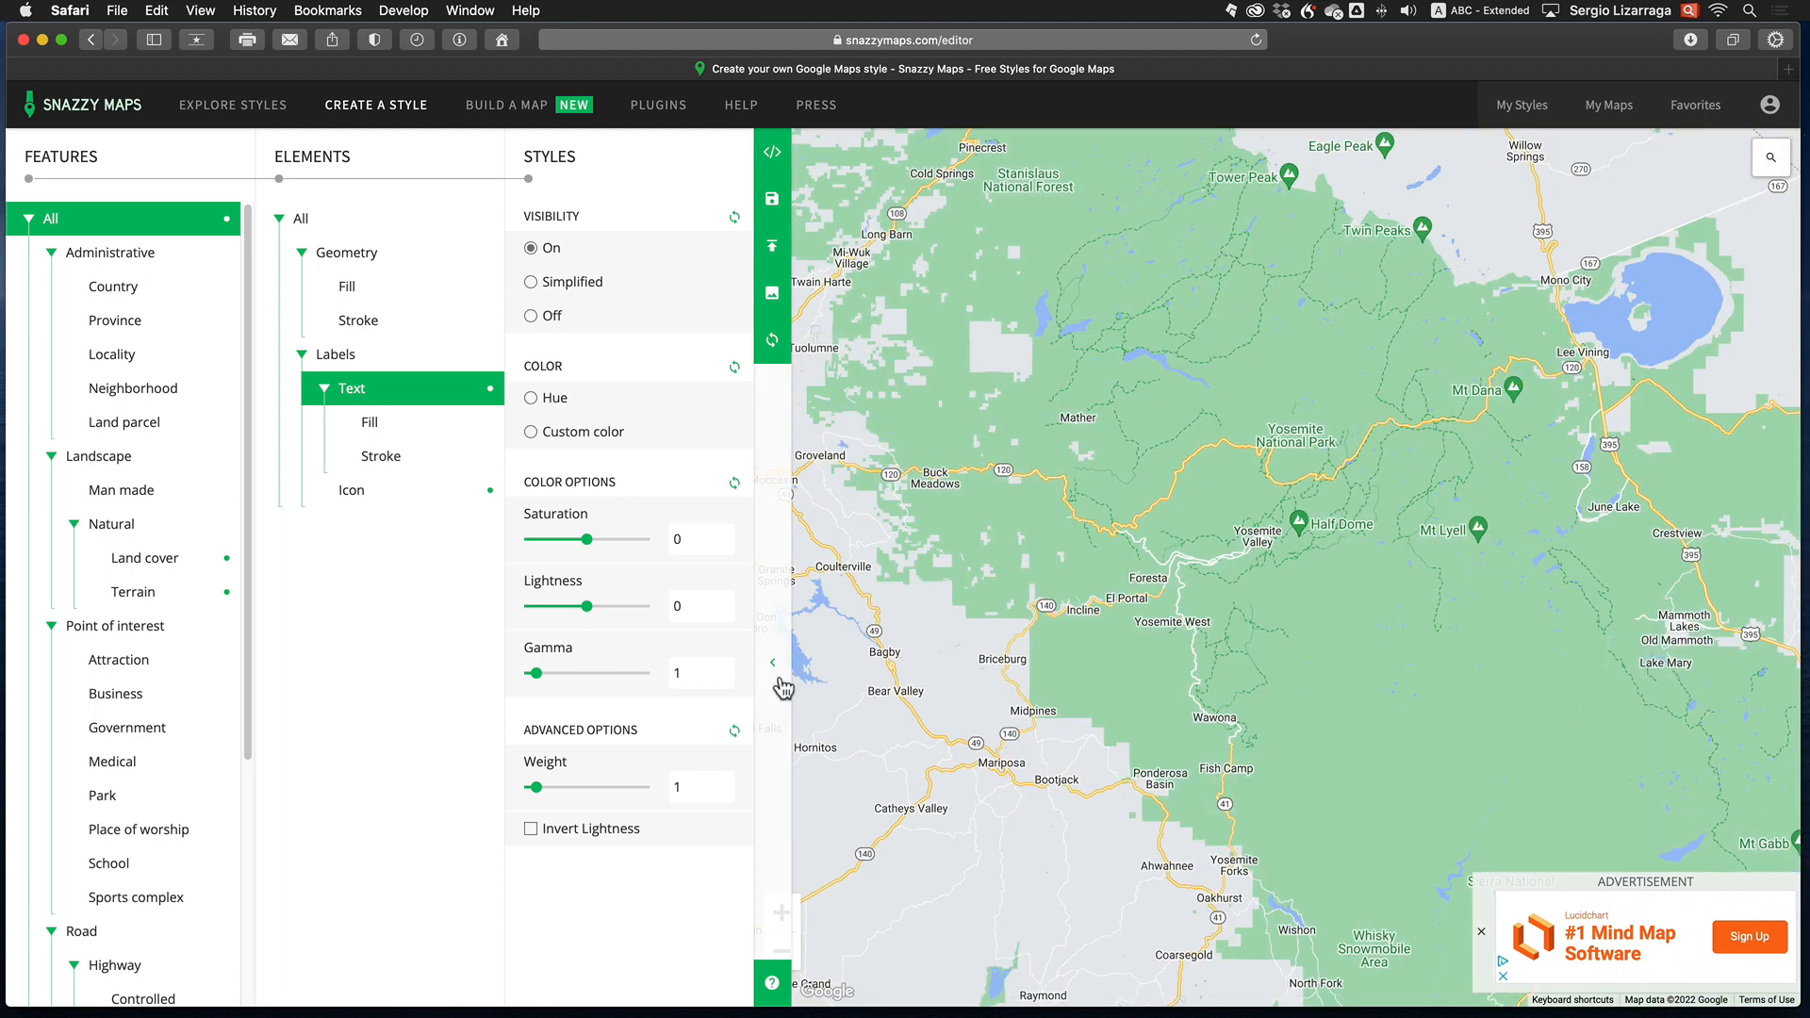
pyautogui.scroll(5, 1224, 577)
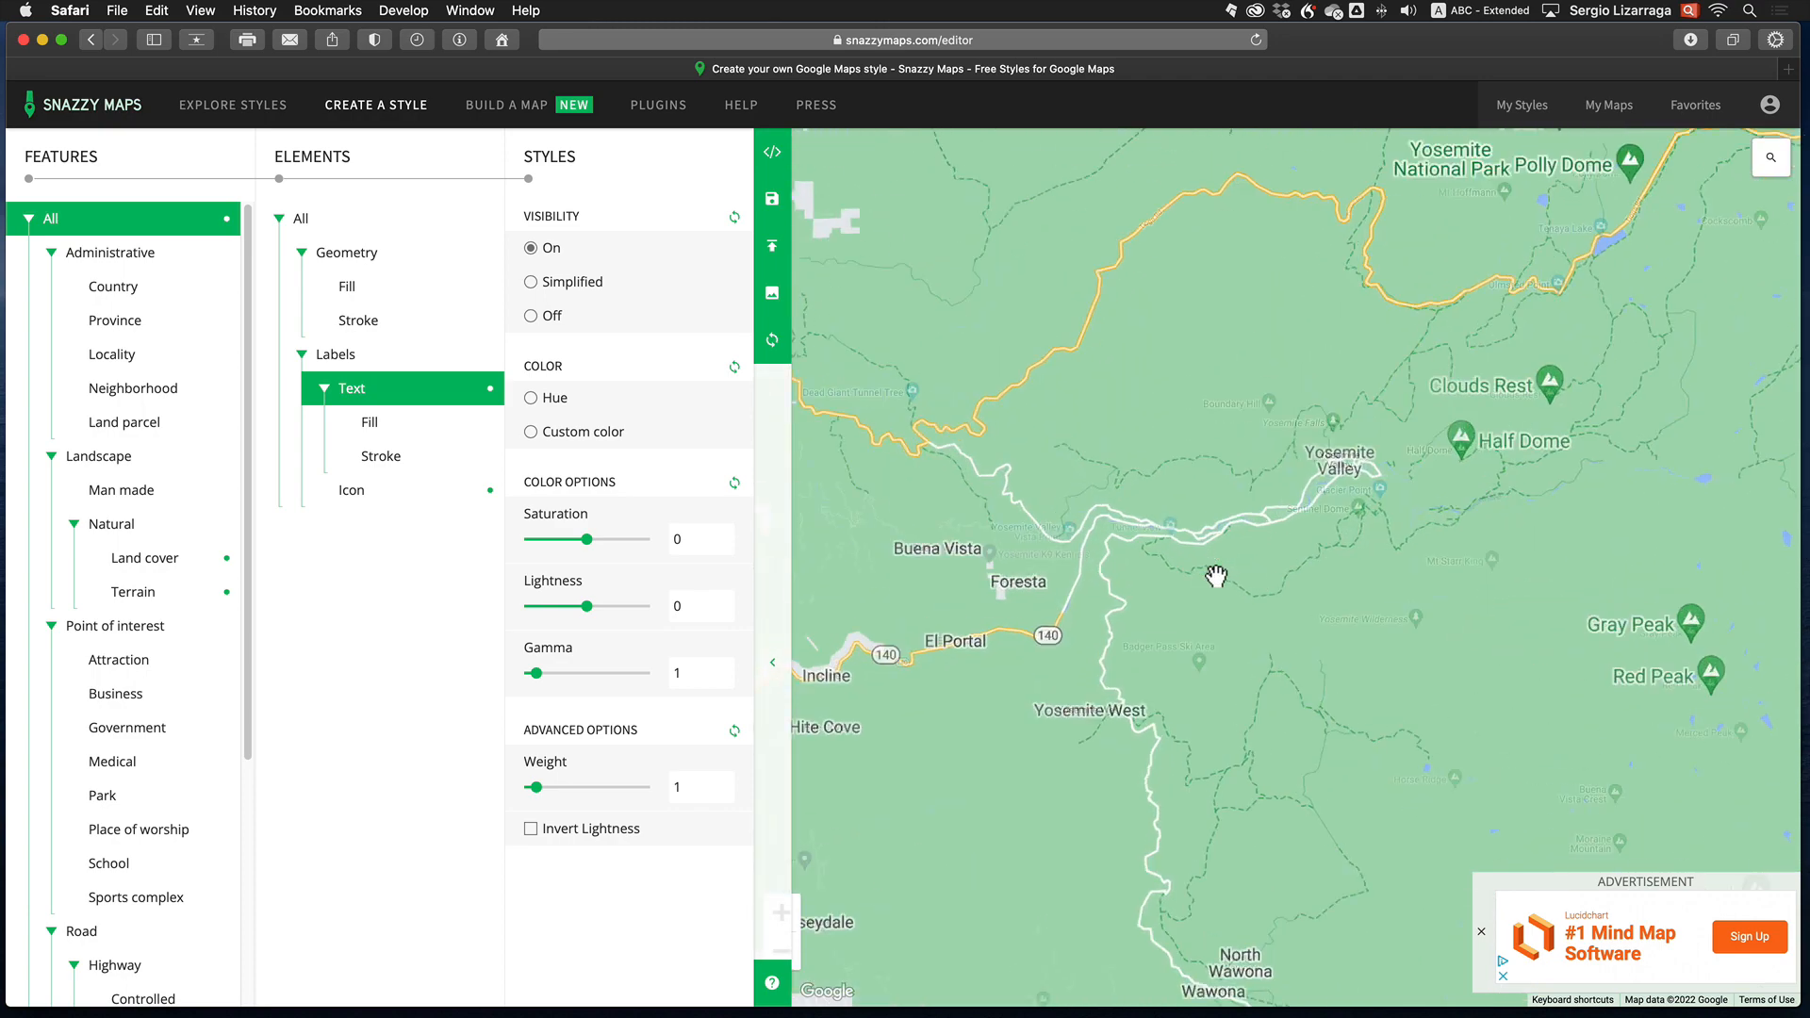
pyautogui.moveTo(1216, 575); pyautogui.dragTo(1265, 647)
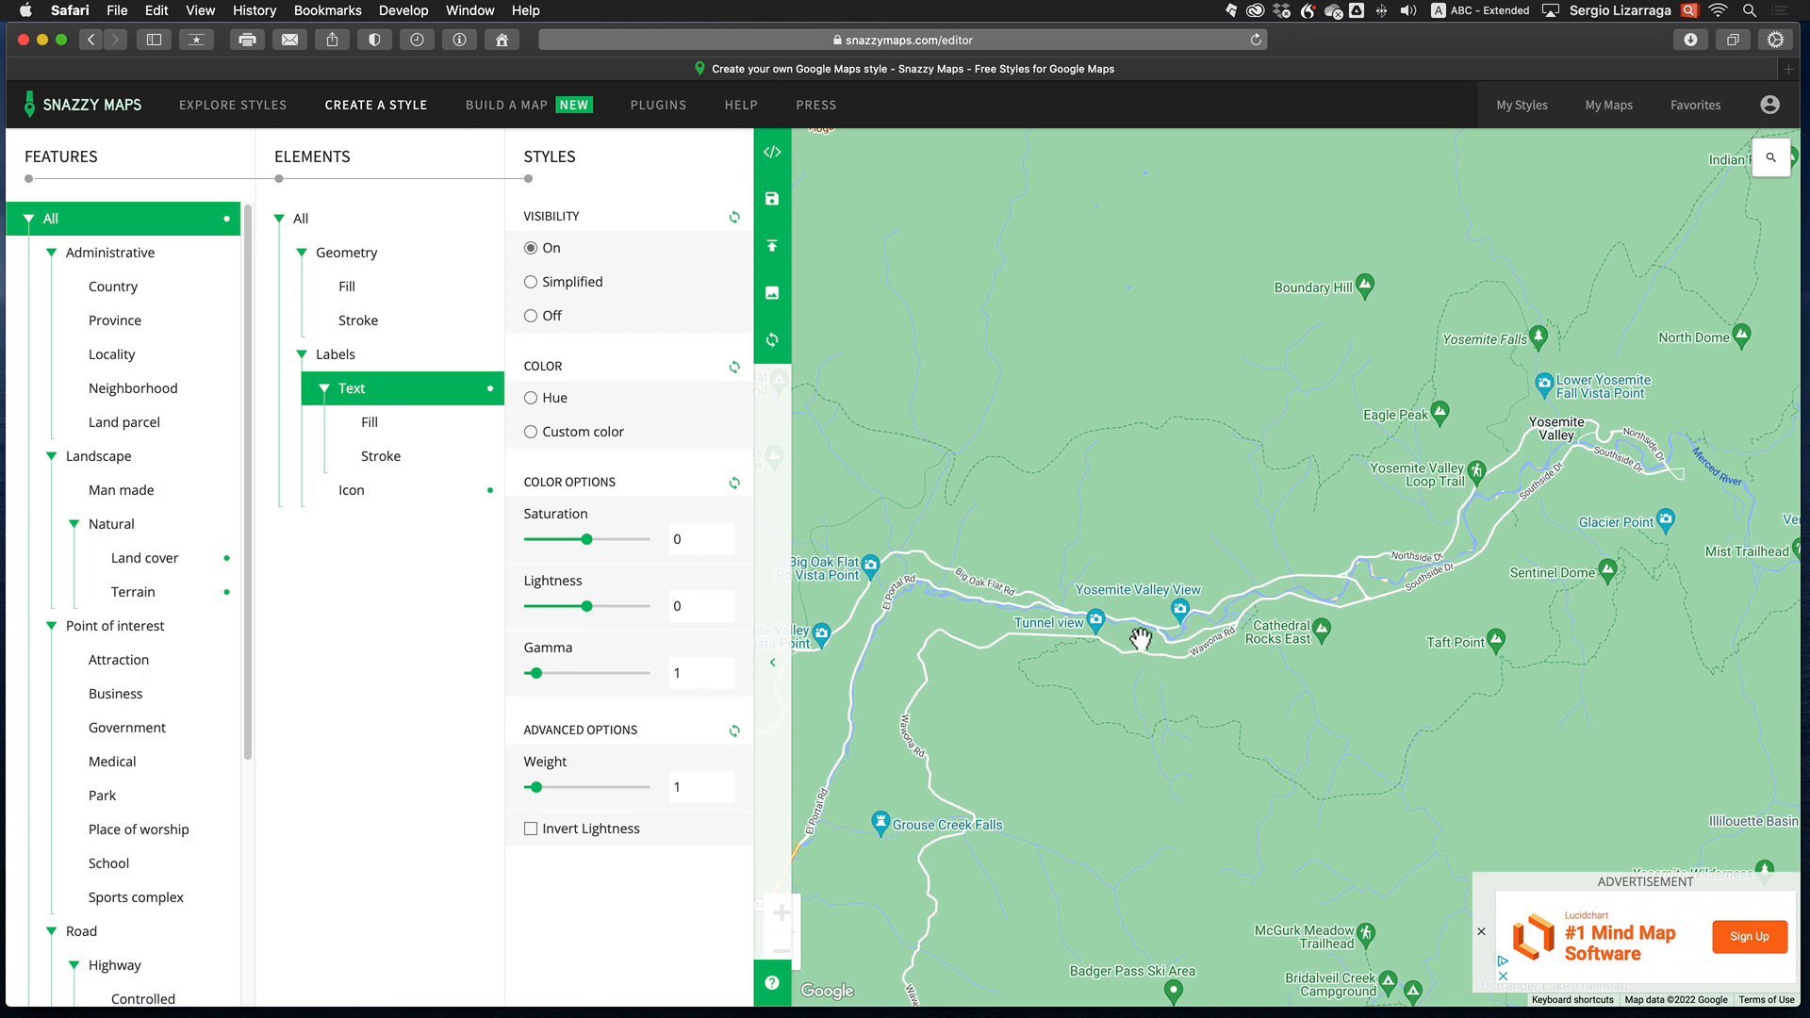
# Turn off the label icons and label text for all features, and check the unlabelled map across the full window width.
pyautogui.click(54, 223)
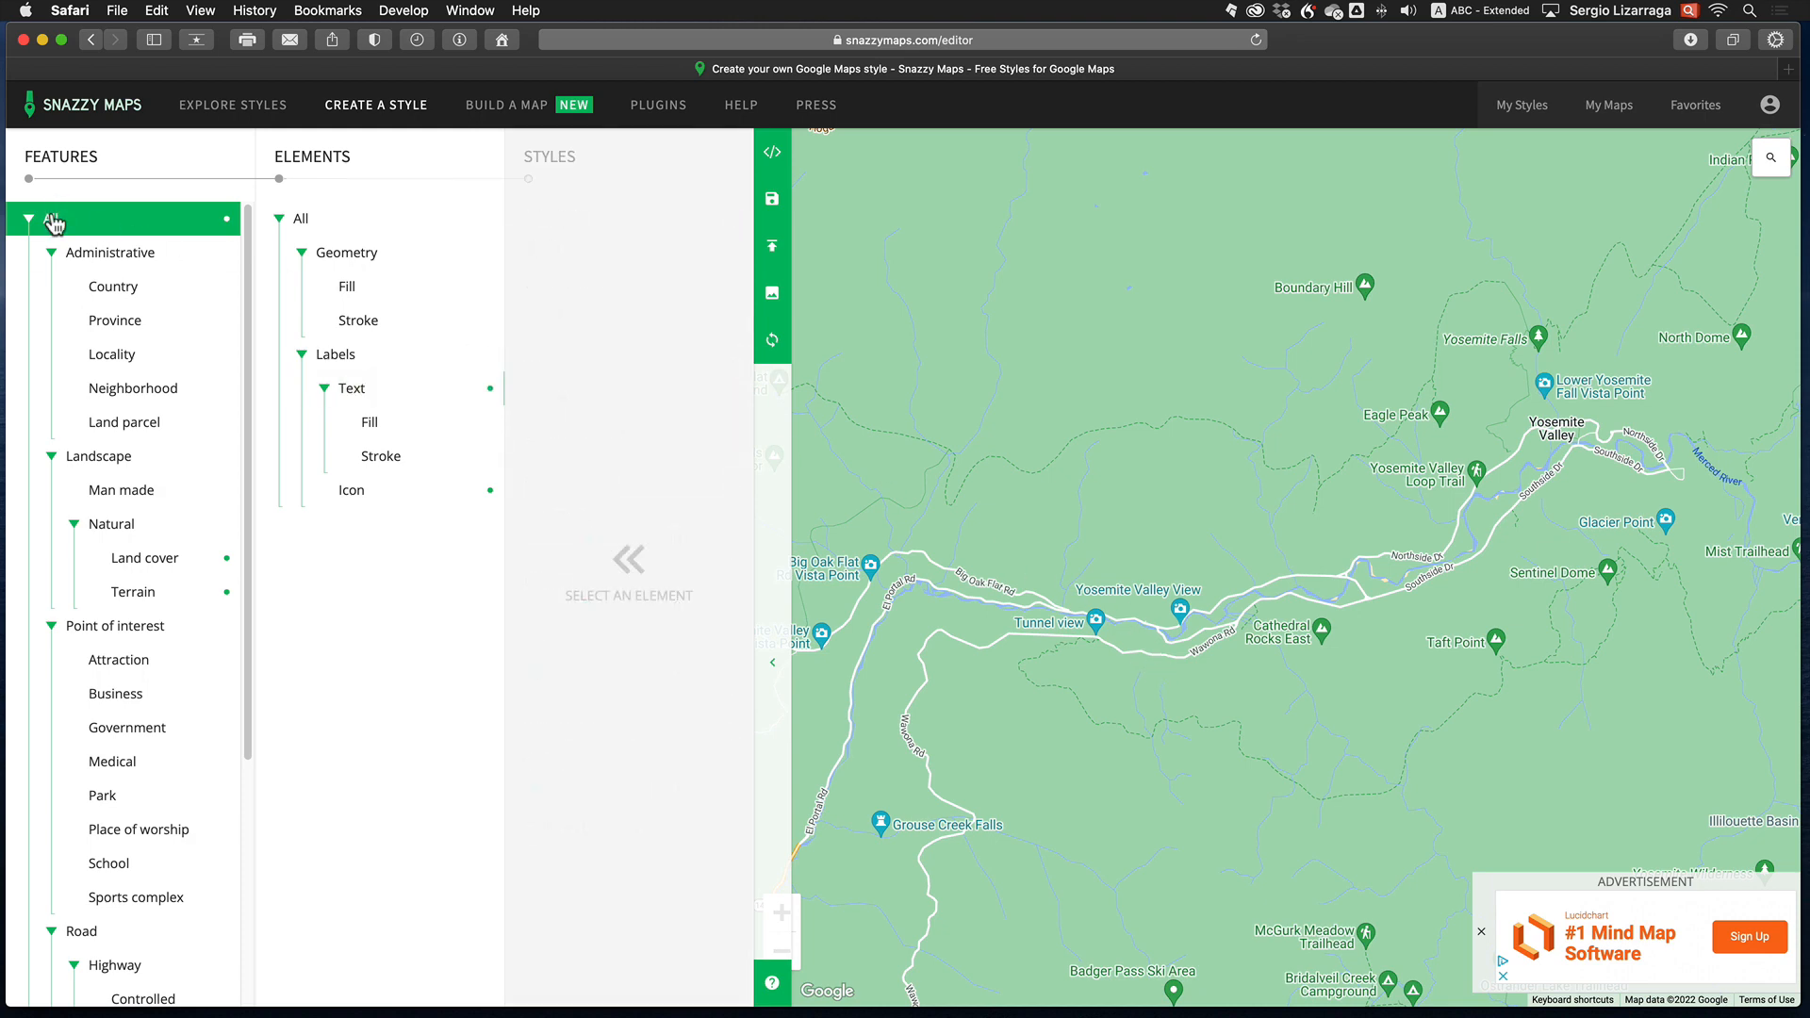
pyautogui.click(351, 493)
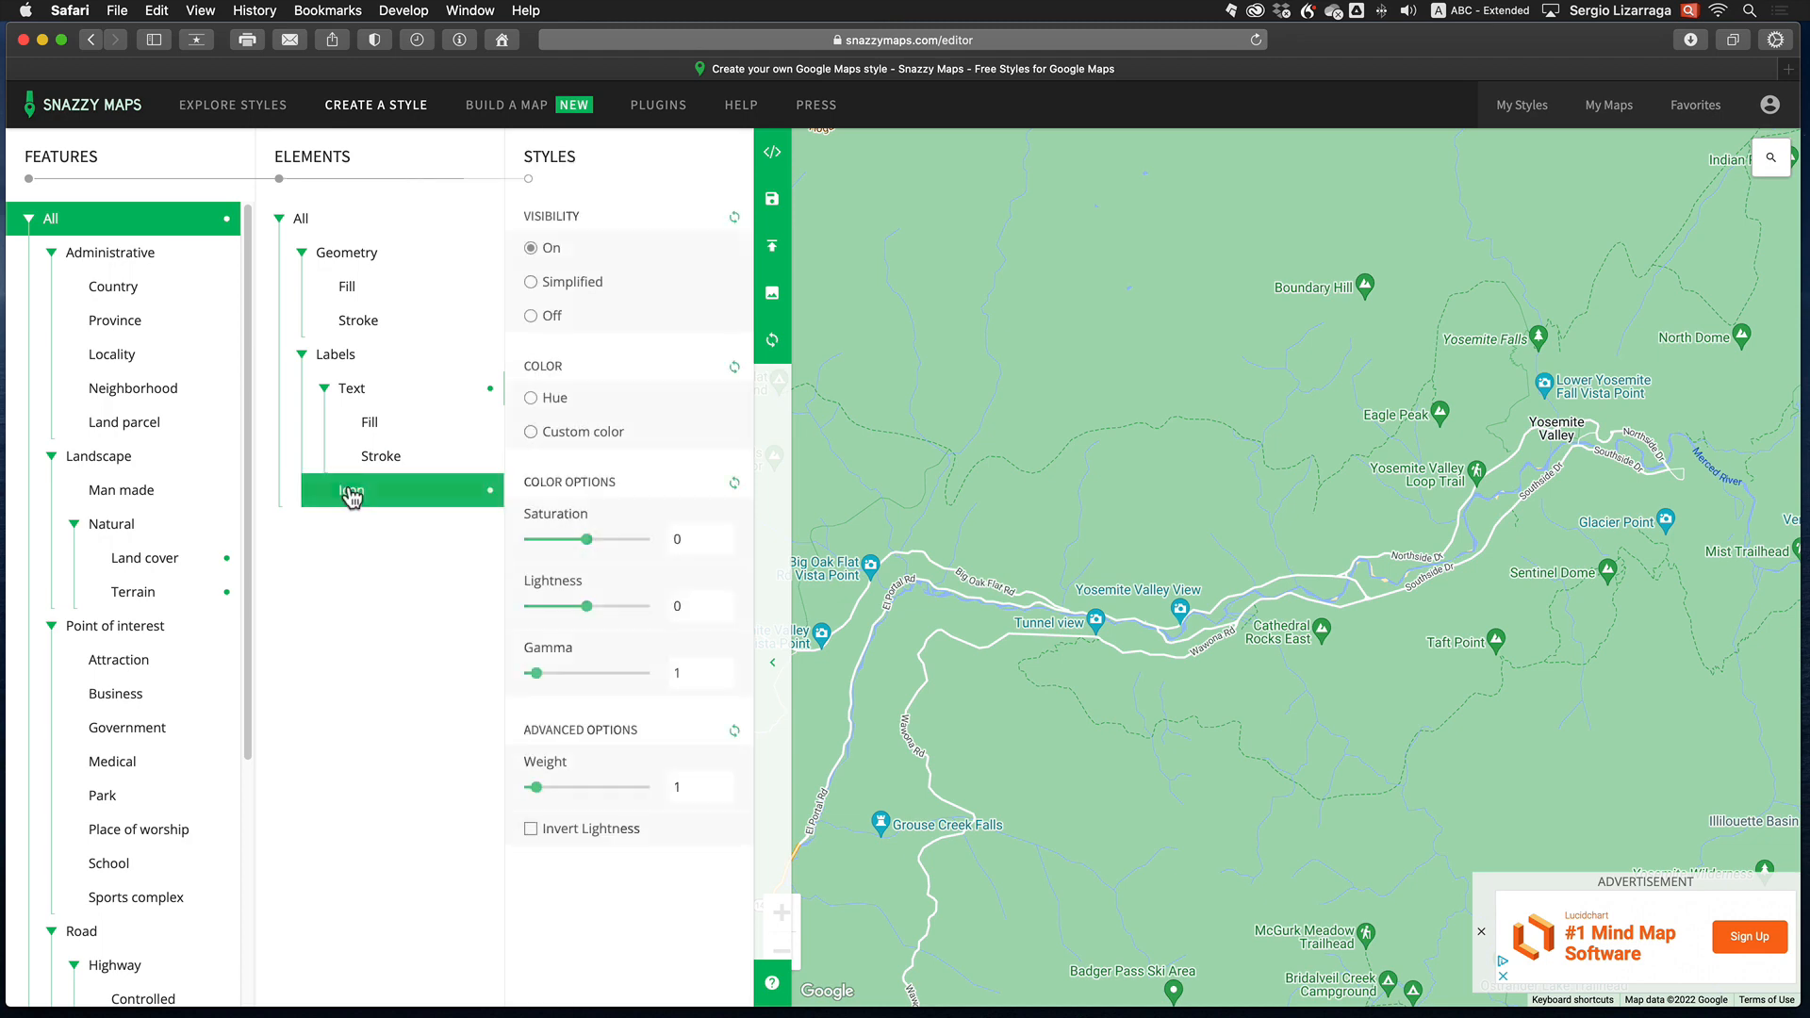
pyautogui.click(534, 318)
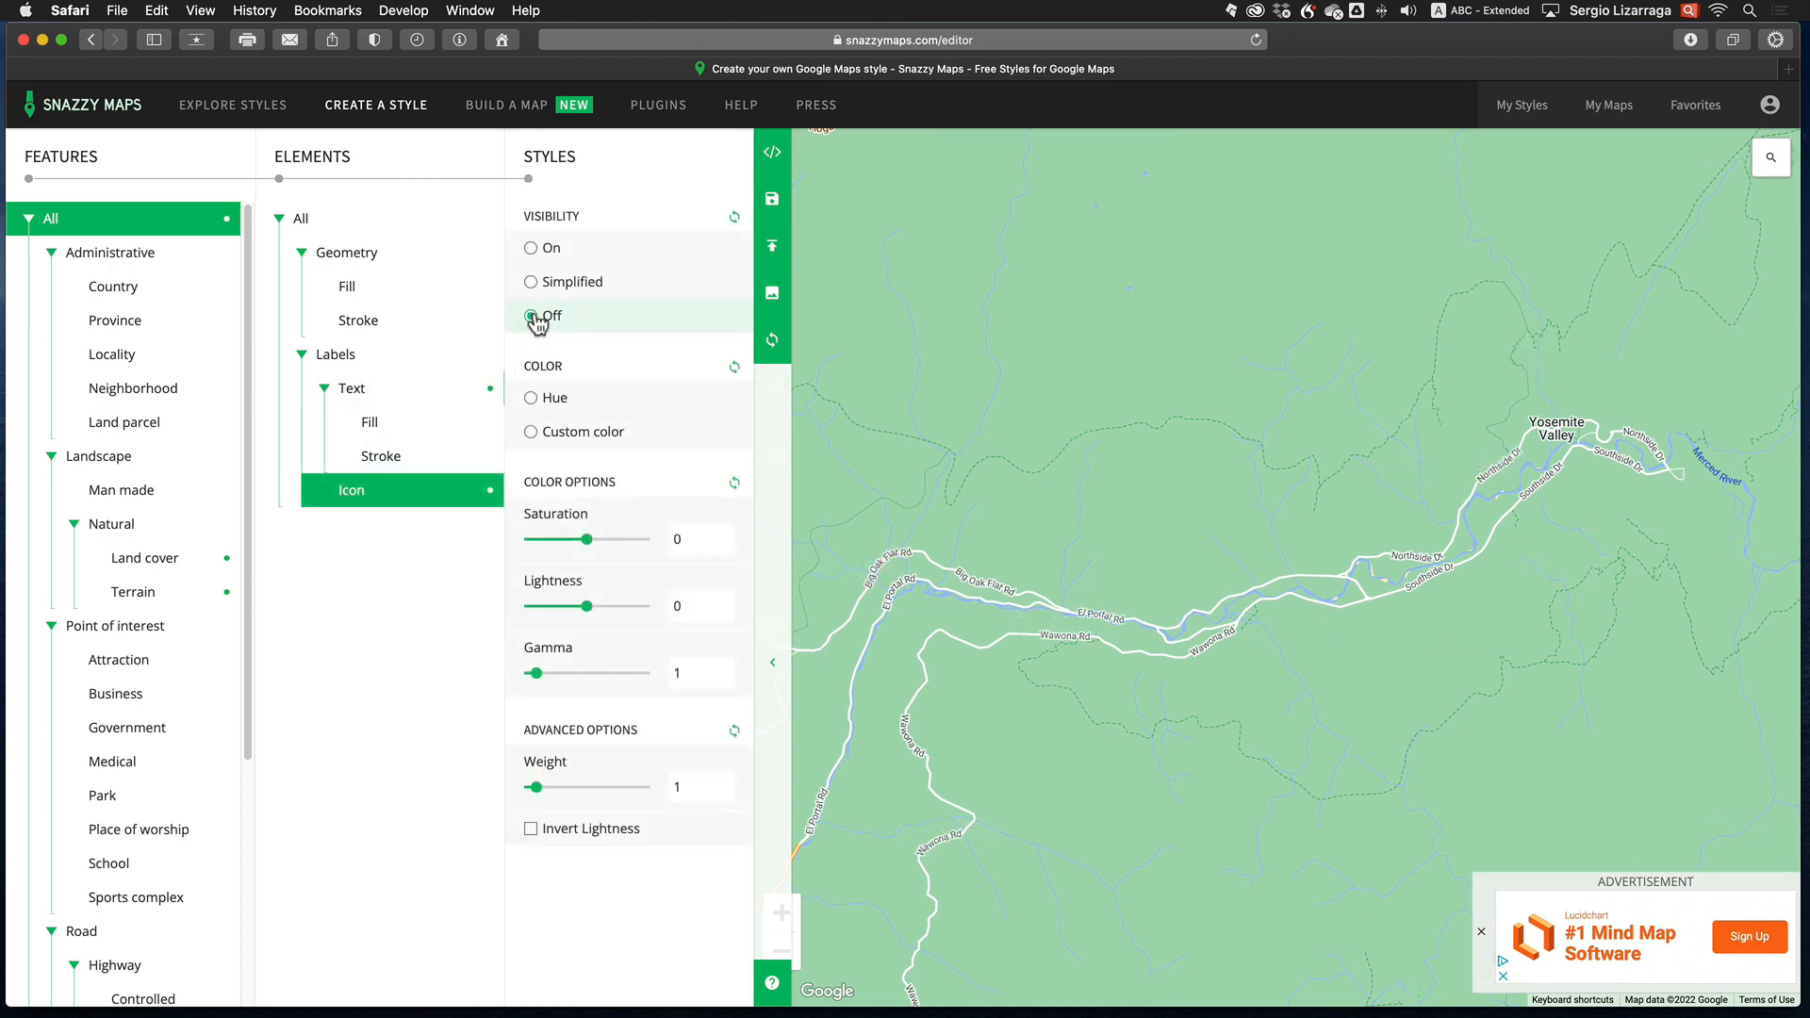
pyautogui.click(362, 391)
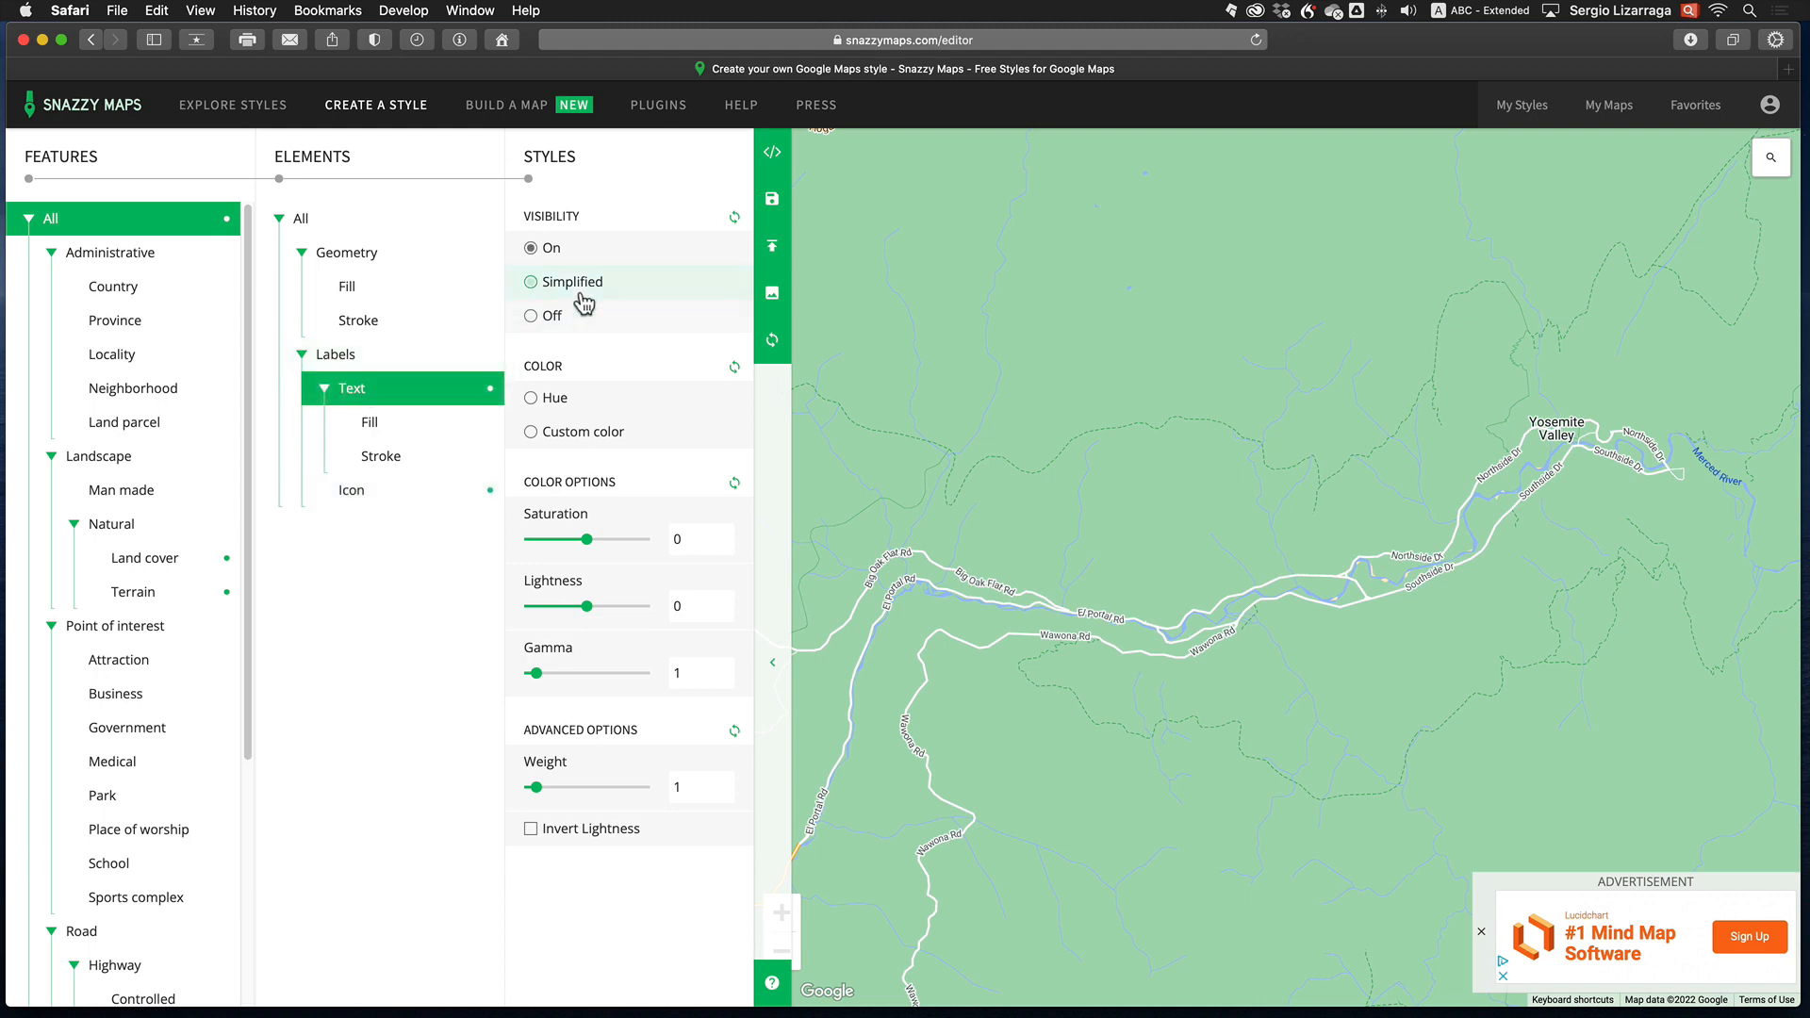
pyautogui.click(536, 323)
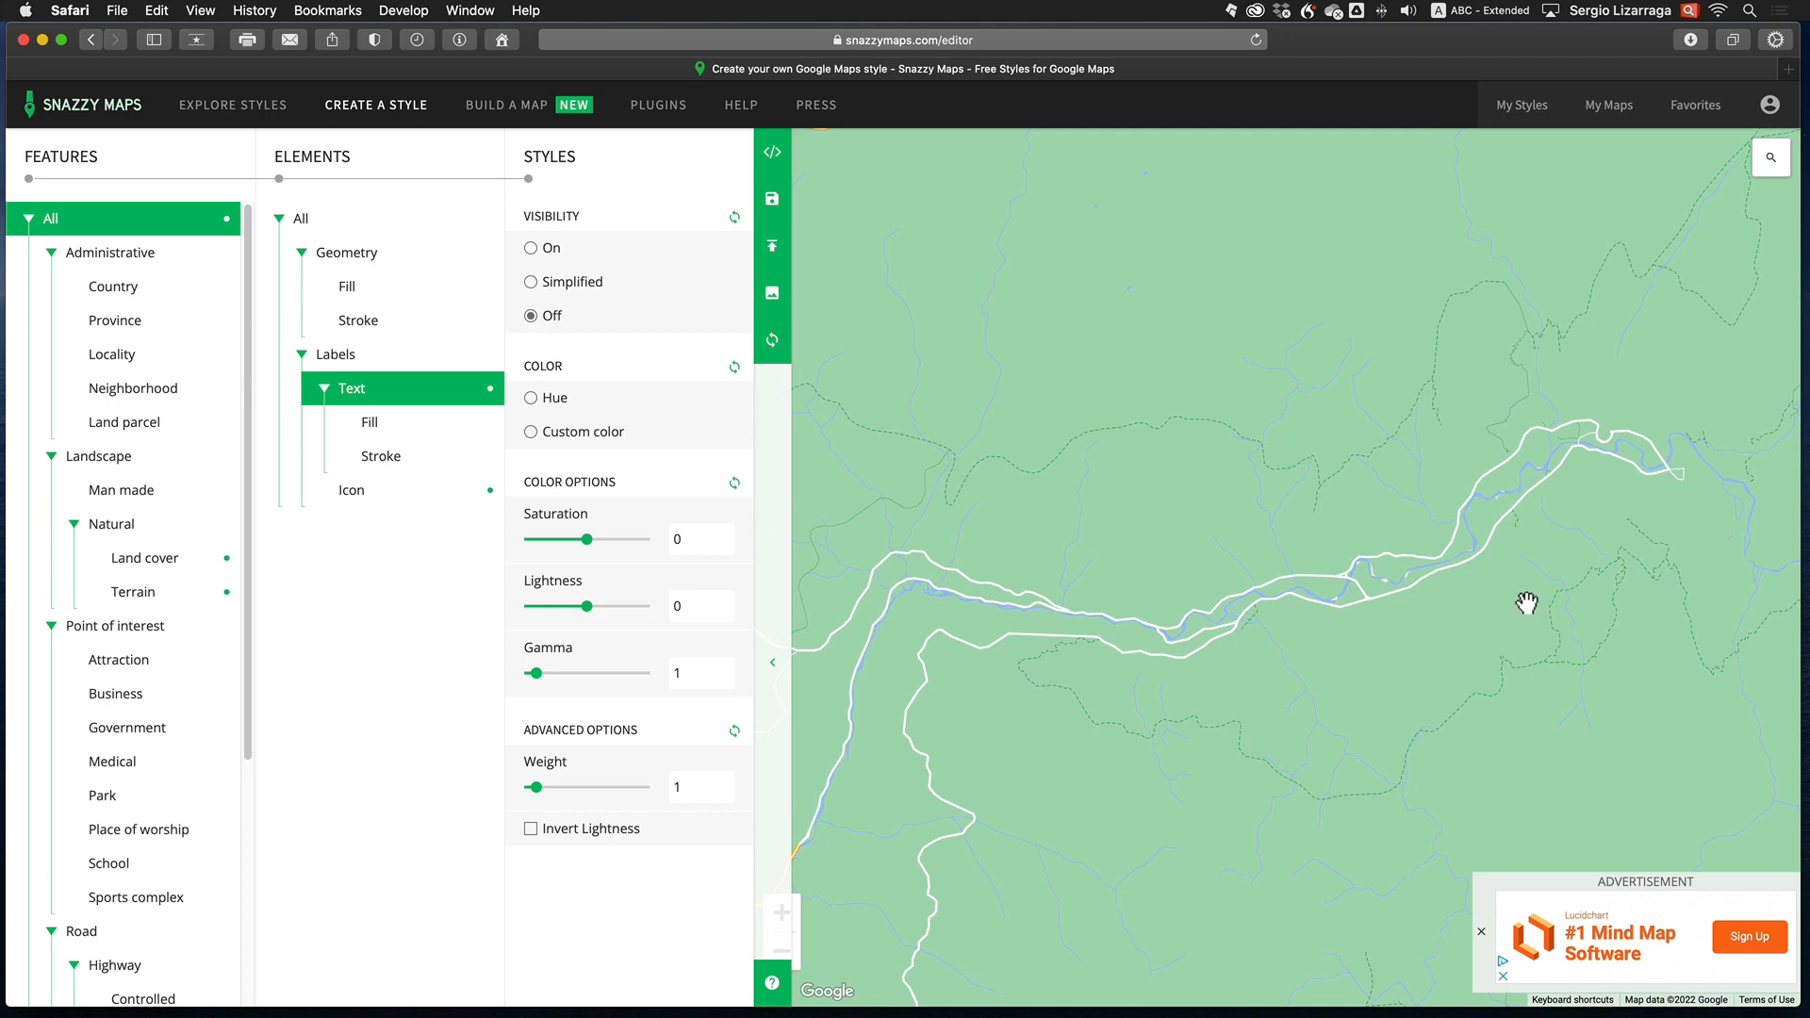
pyautogui.click(773, 664)
pyautogui.moveTo(905, 603); pyautogui.dragTo(1112, 591)
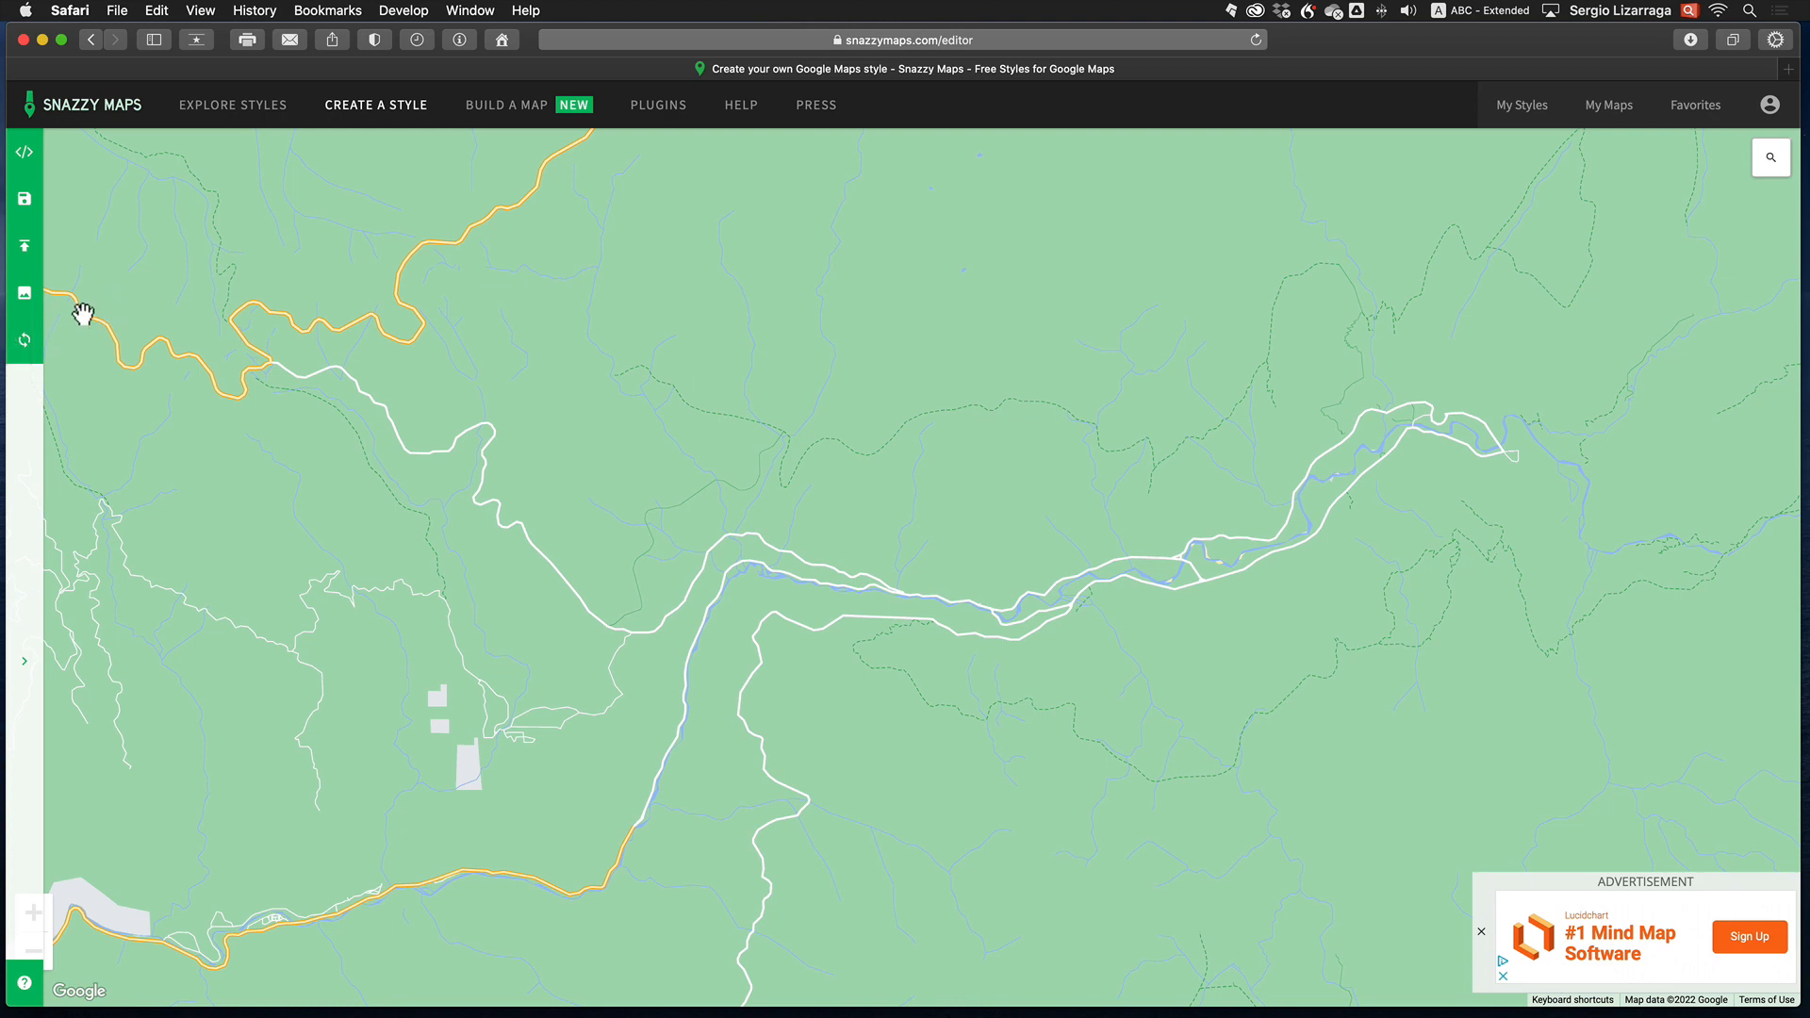
pyautogui.click(27, 664)
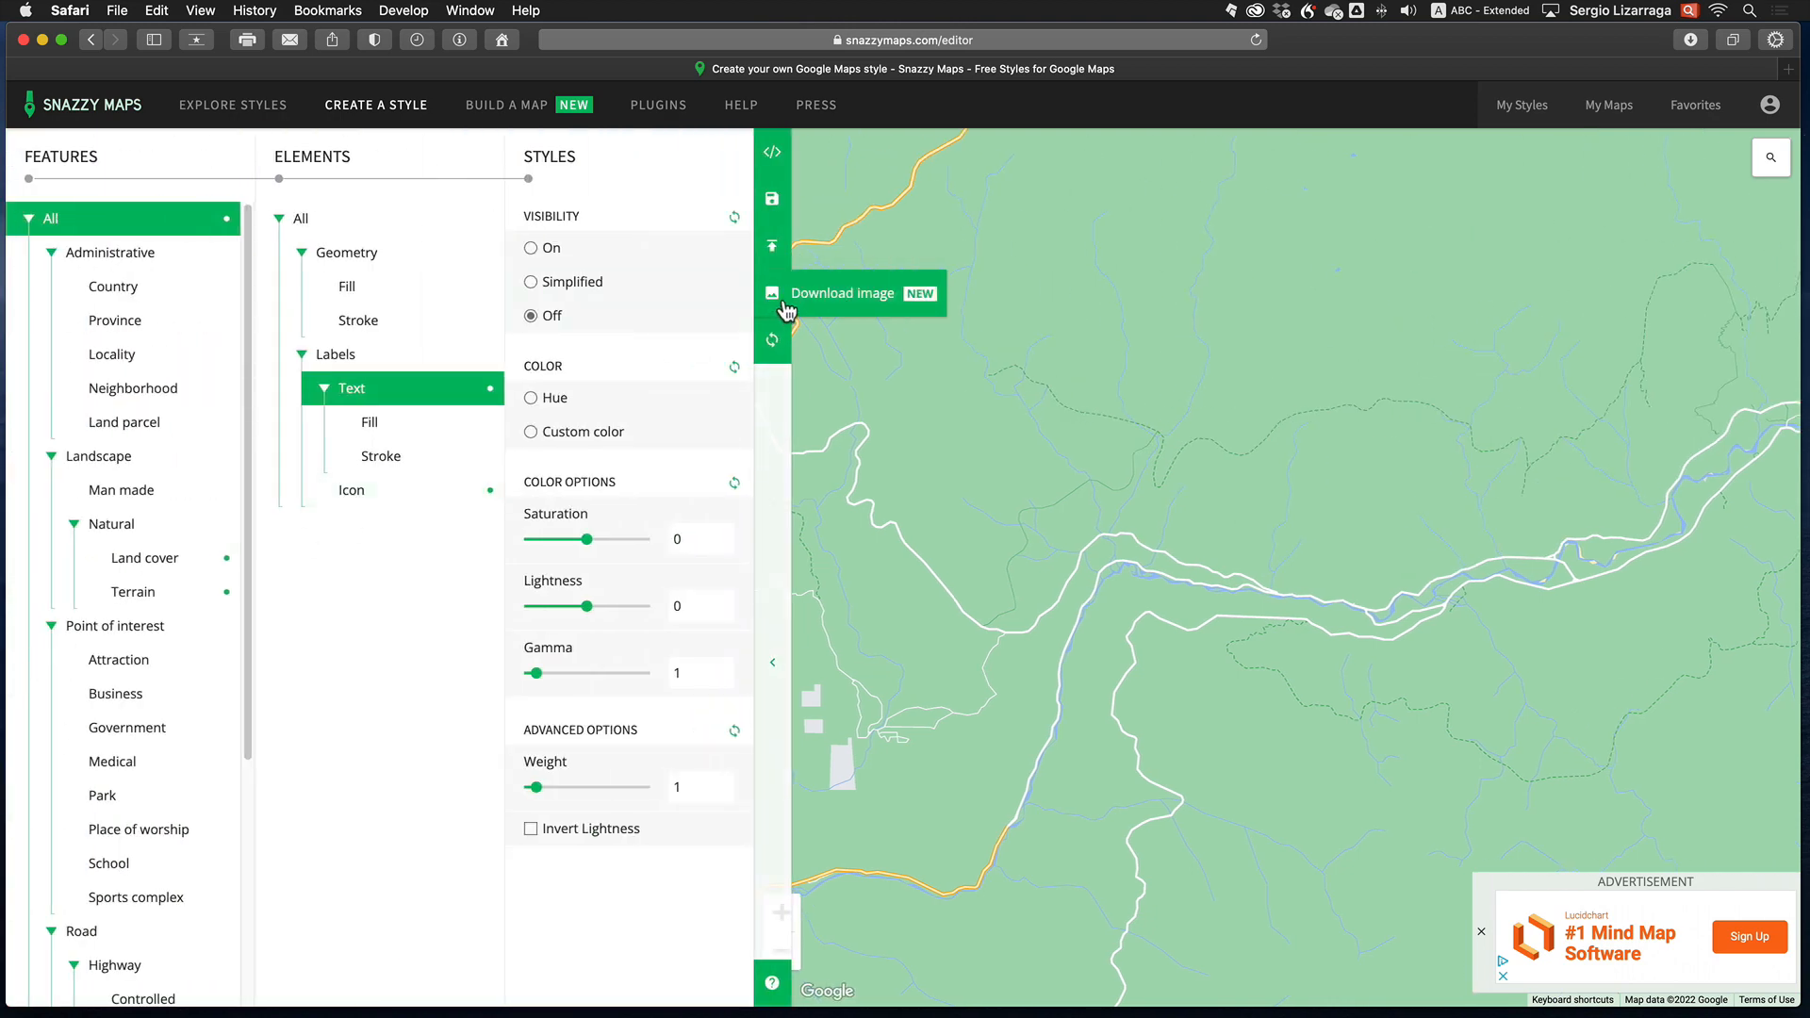
# Download the unlabelled Yosemite Valley map as a 1000 × 500 px image with a 3x scale factor.
pyautogui.click(828, 300)
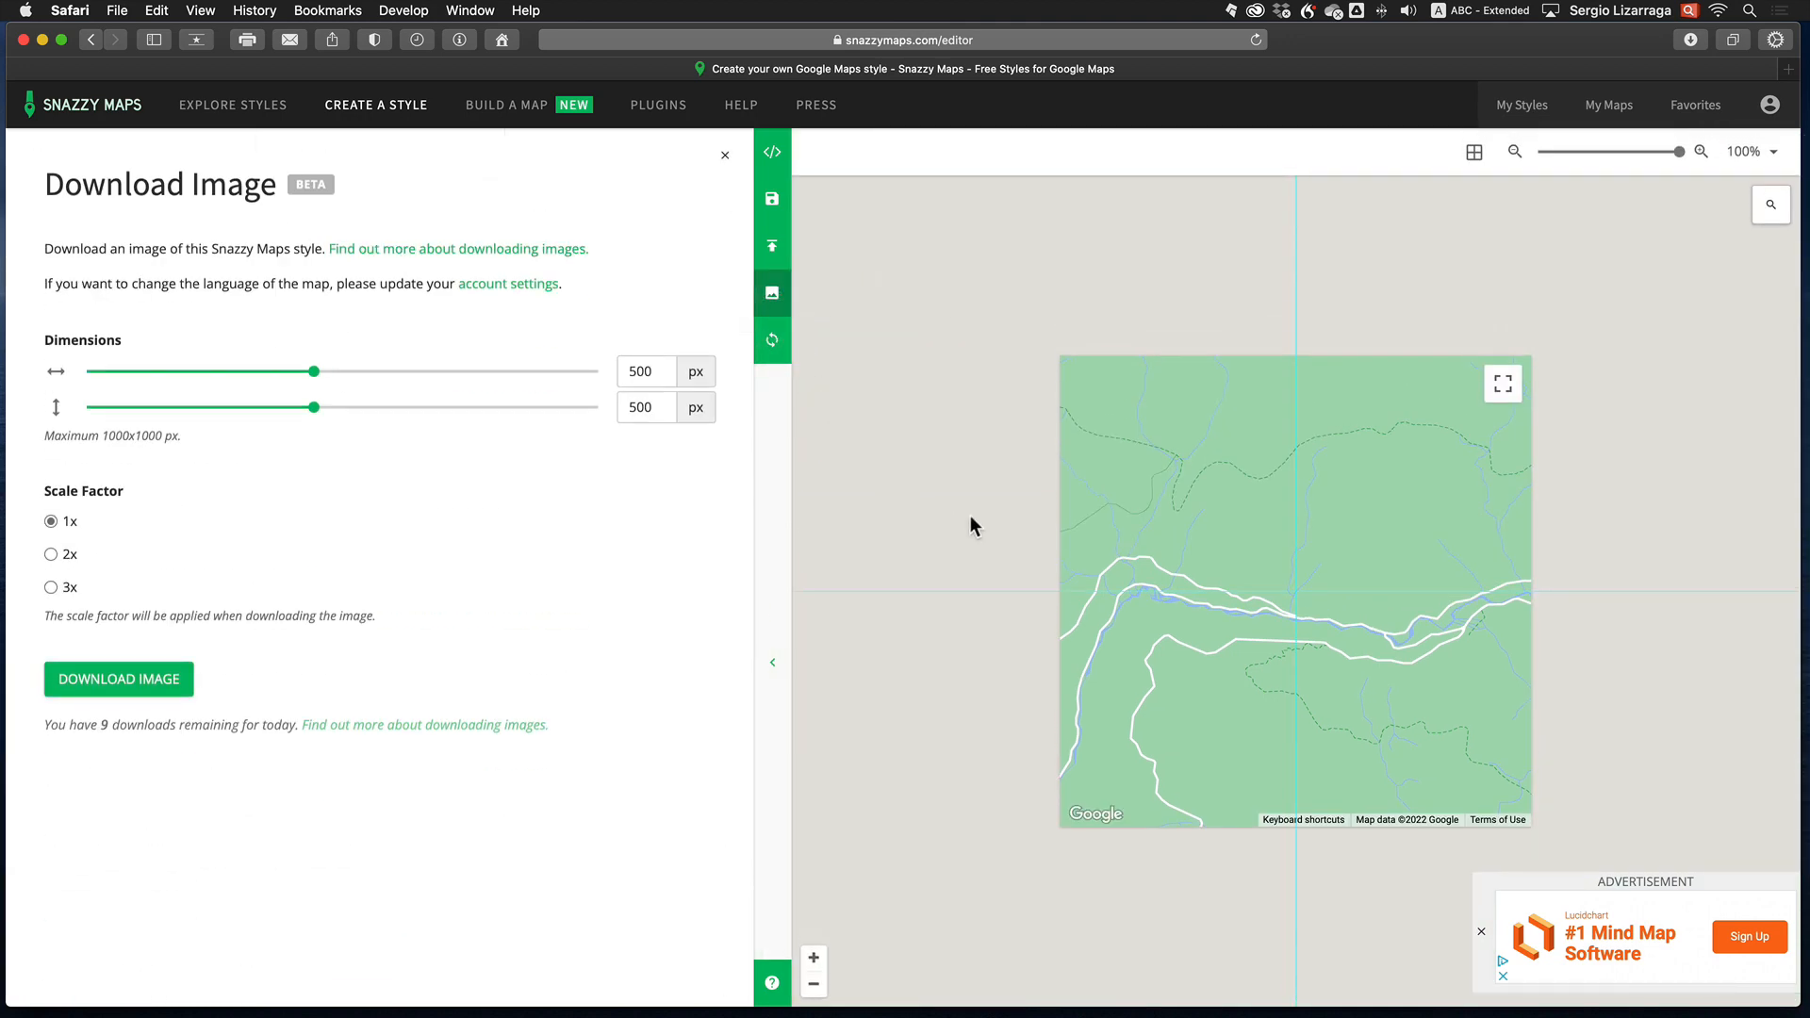
pyautogui.moveTo(315, 371); pyautogui.dragTo(452, 386)
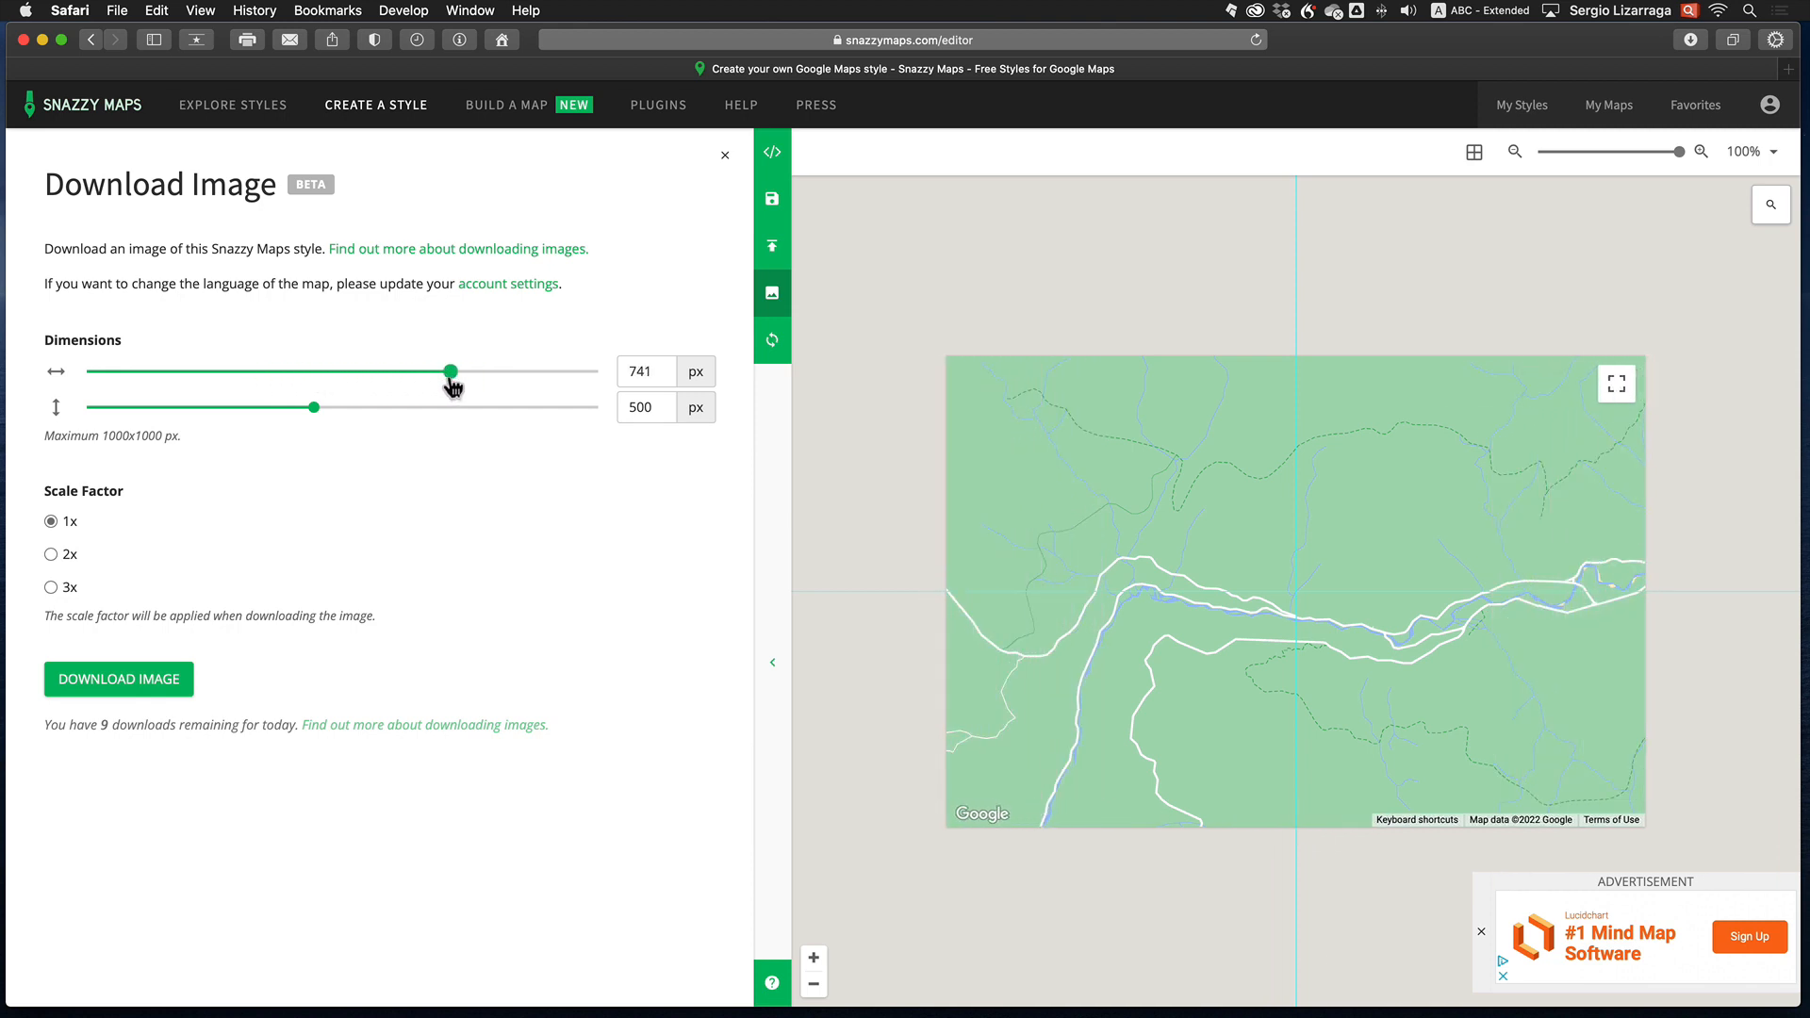
pyautogui.moveTo(1341, 578); pyautogui.dragTo(1071, 627)
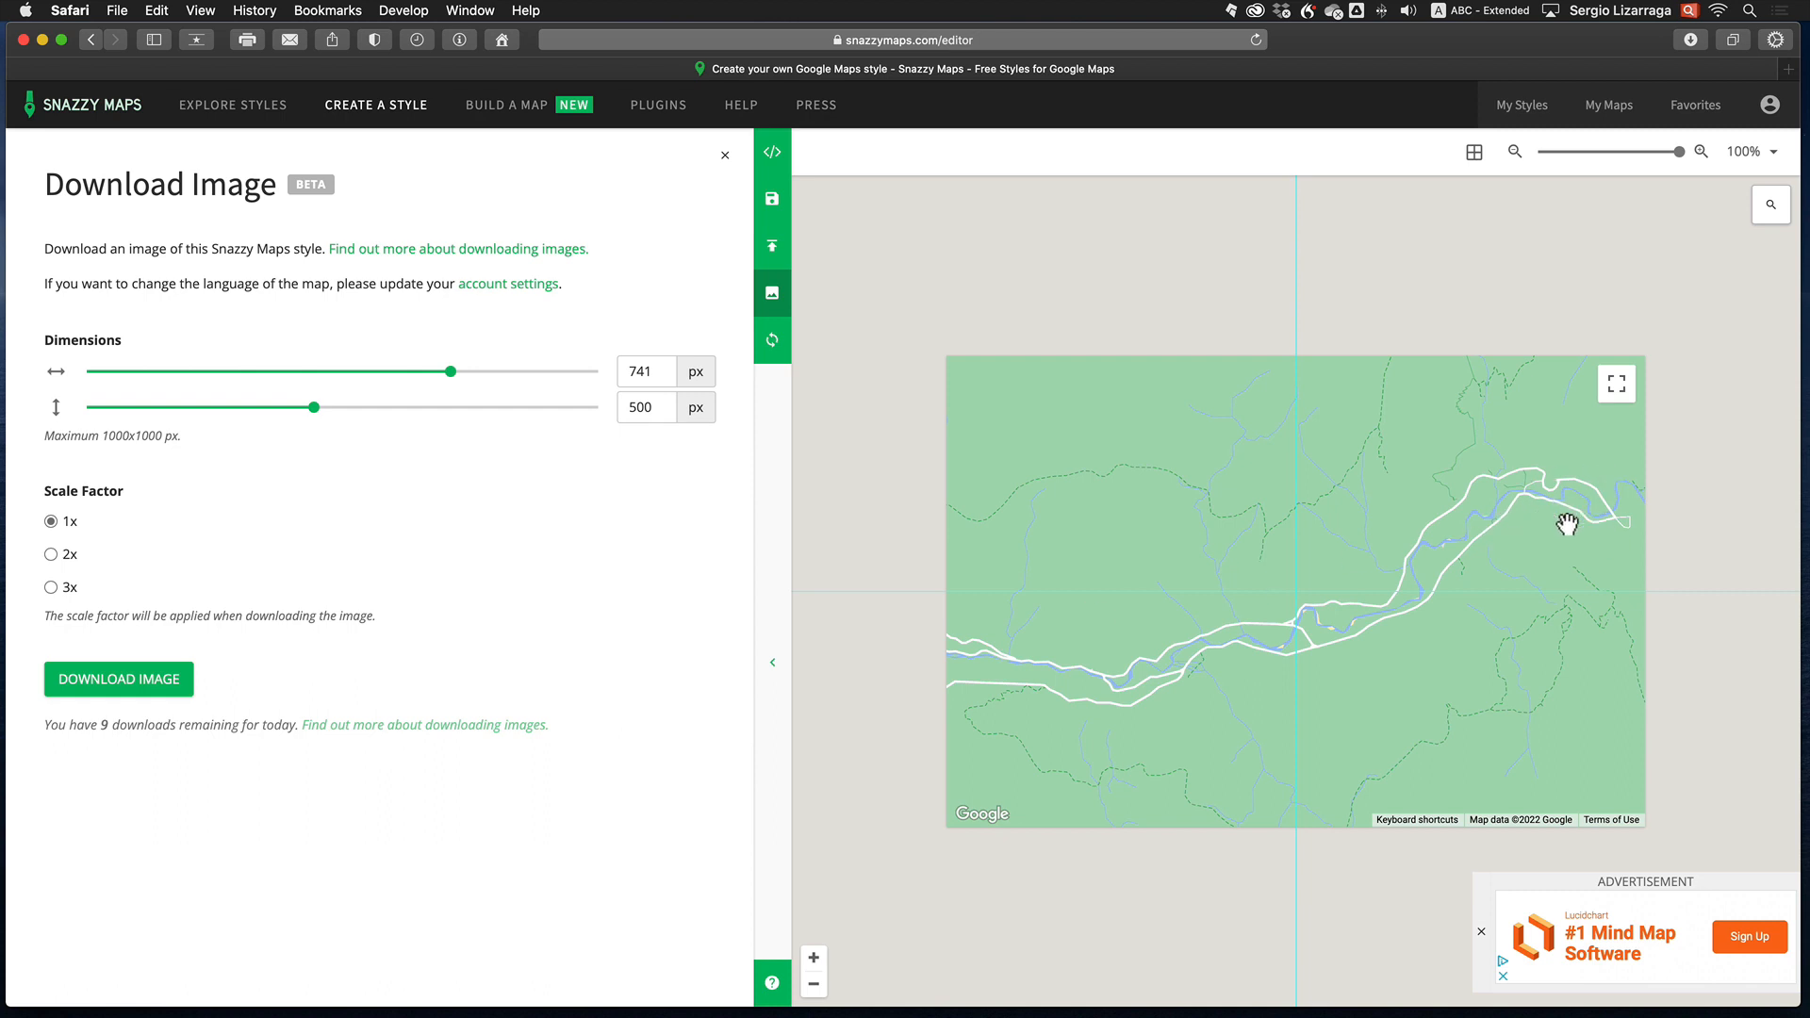
pyautogui.moveTo(1325, 573); pyautogui.dragTo(1382, 575)
pyautogui.moveTo(460, 375); pyautogui.dragTo(638, 372)
pyautogui.moveTo(1206, 548)
pyautogui.mouseDown()
pyautogui.moveTo(1221, 509)
pyautogui.moveTo(1204, 569)
pyautogui.mouseUp()
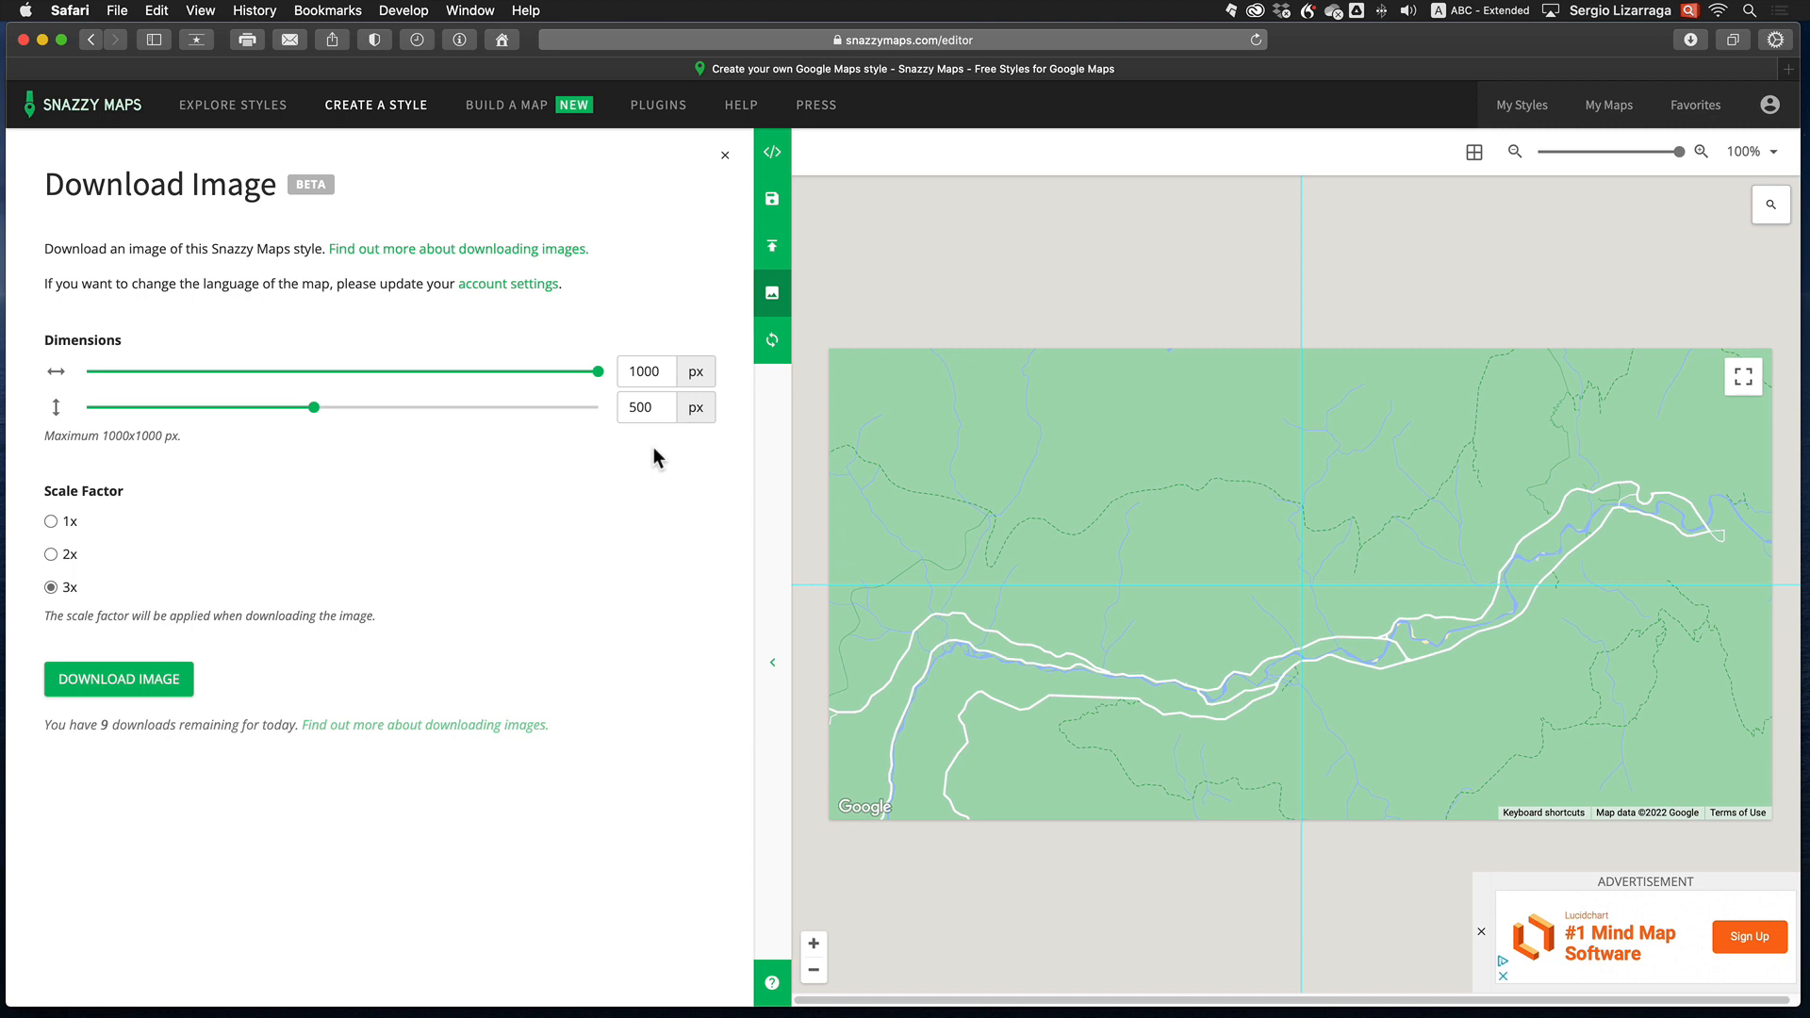
pyautogui.click(170, 671)
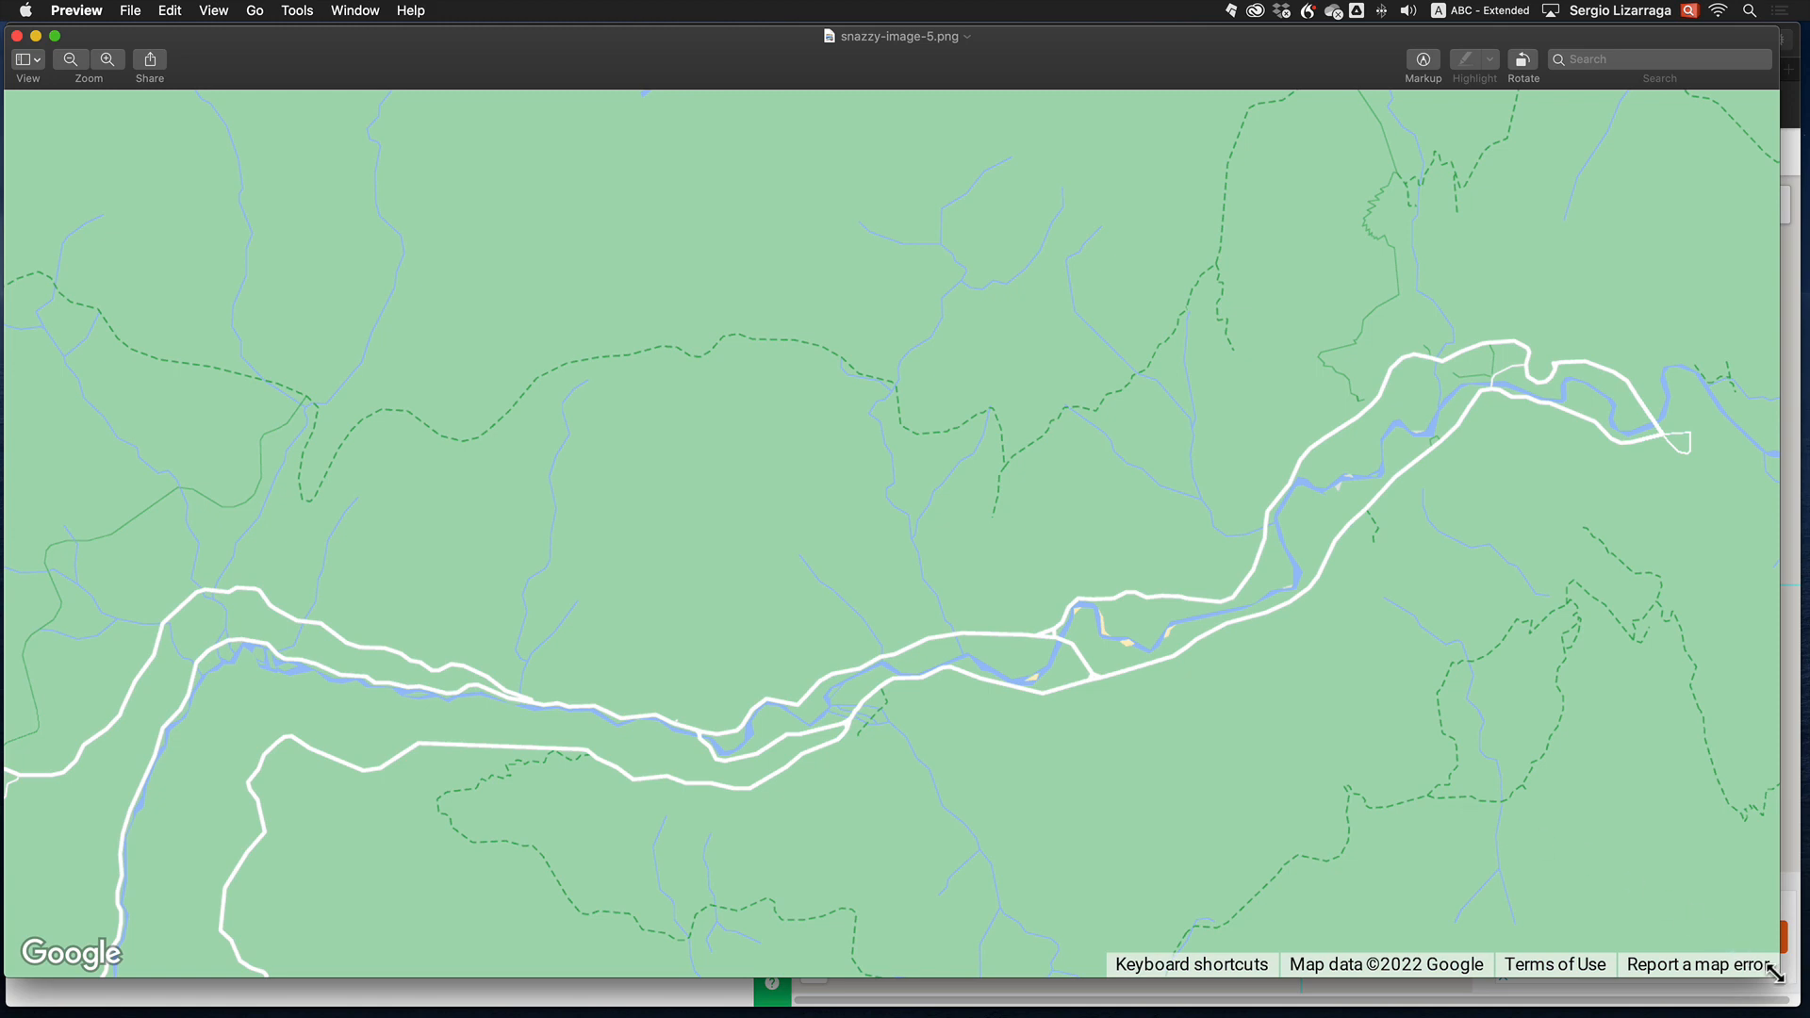
# Inspect the downloaded snazzy-image-5.png in Preview in a smaller window, and close it.
pyautogui.moveTo(1779, 976); pyautogui.dragTo(1544, 867)
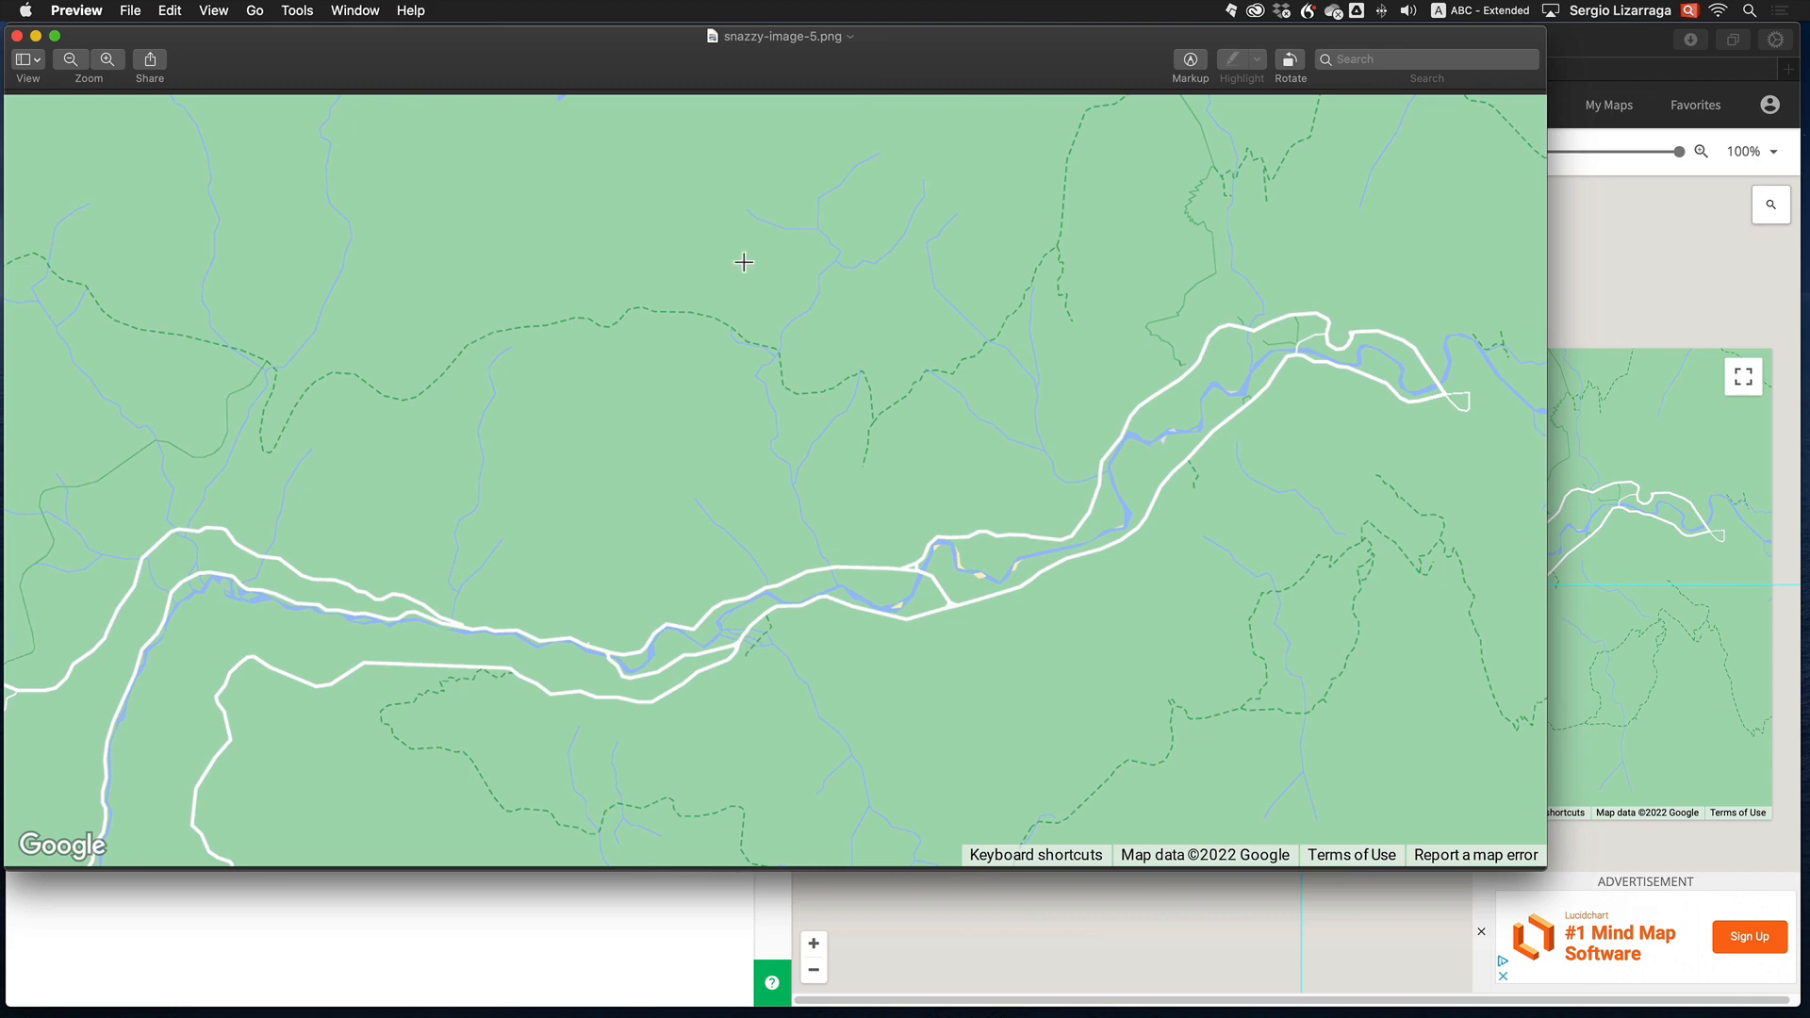
pyautogui.moveTo(986, 68); pyautogui.dragTo(1123, 104)
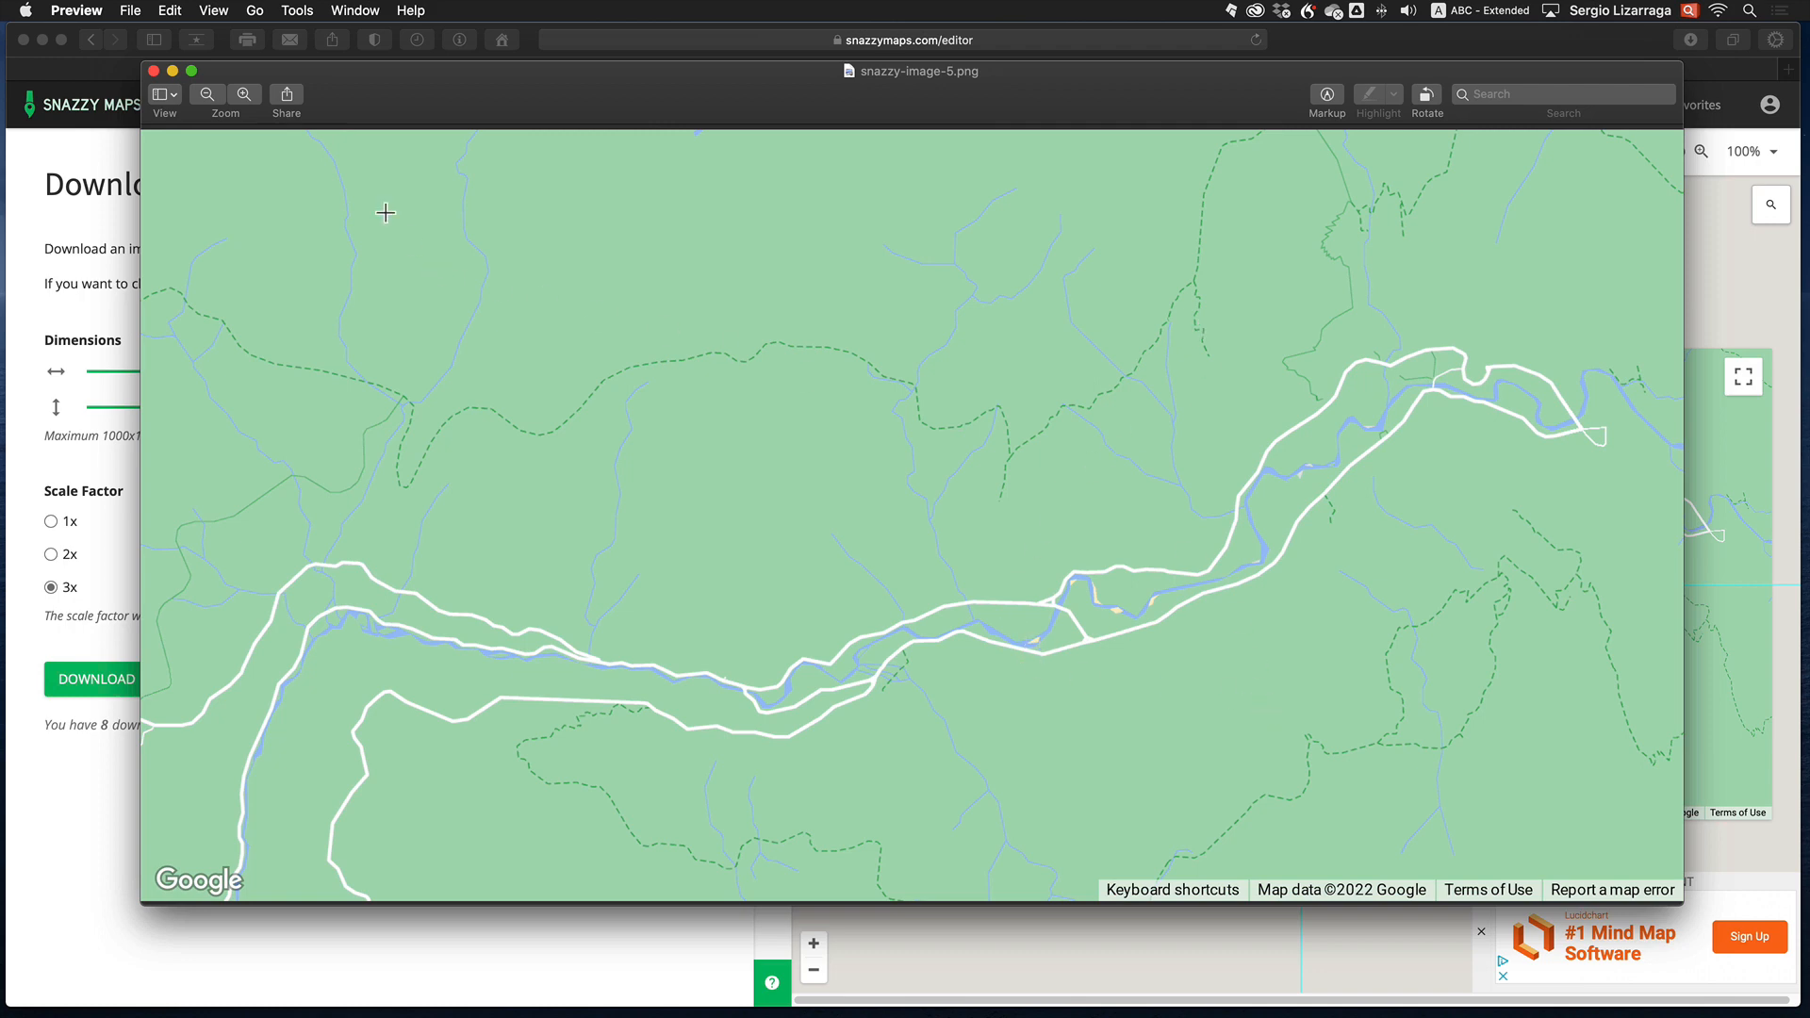
pyautogui.click(154, 71)
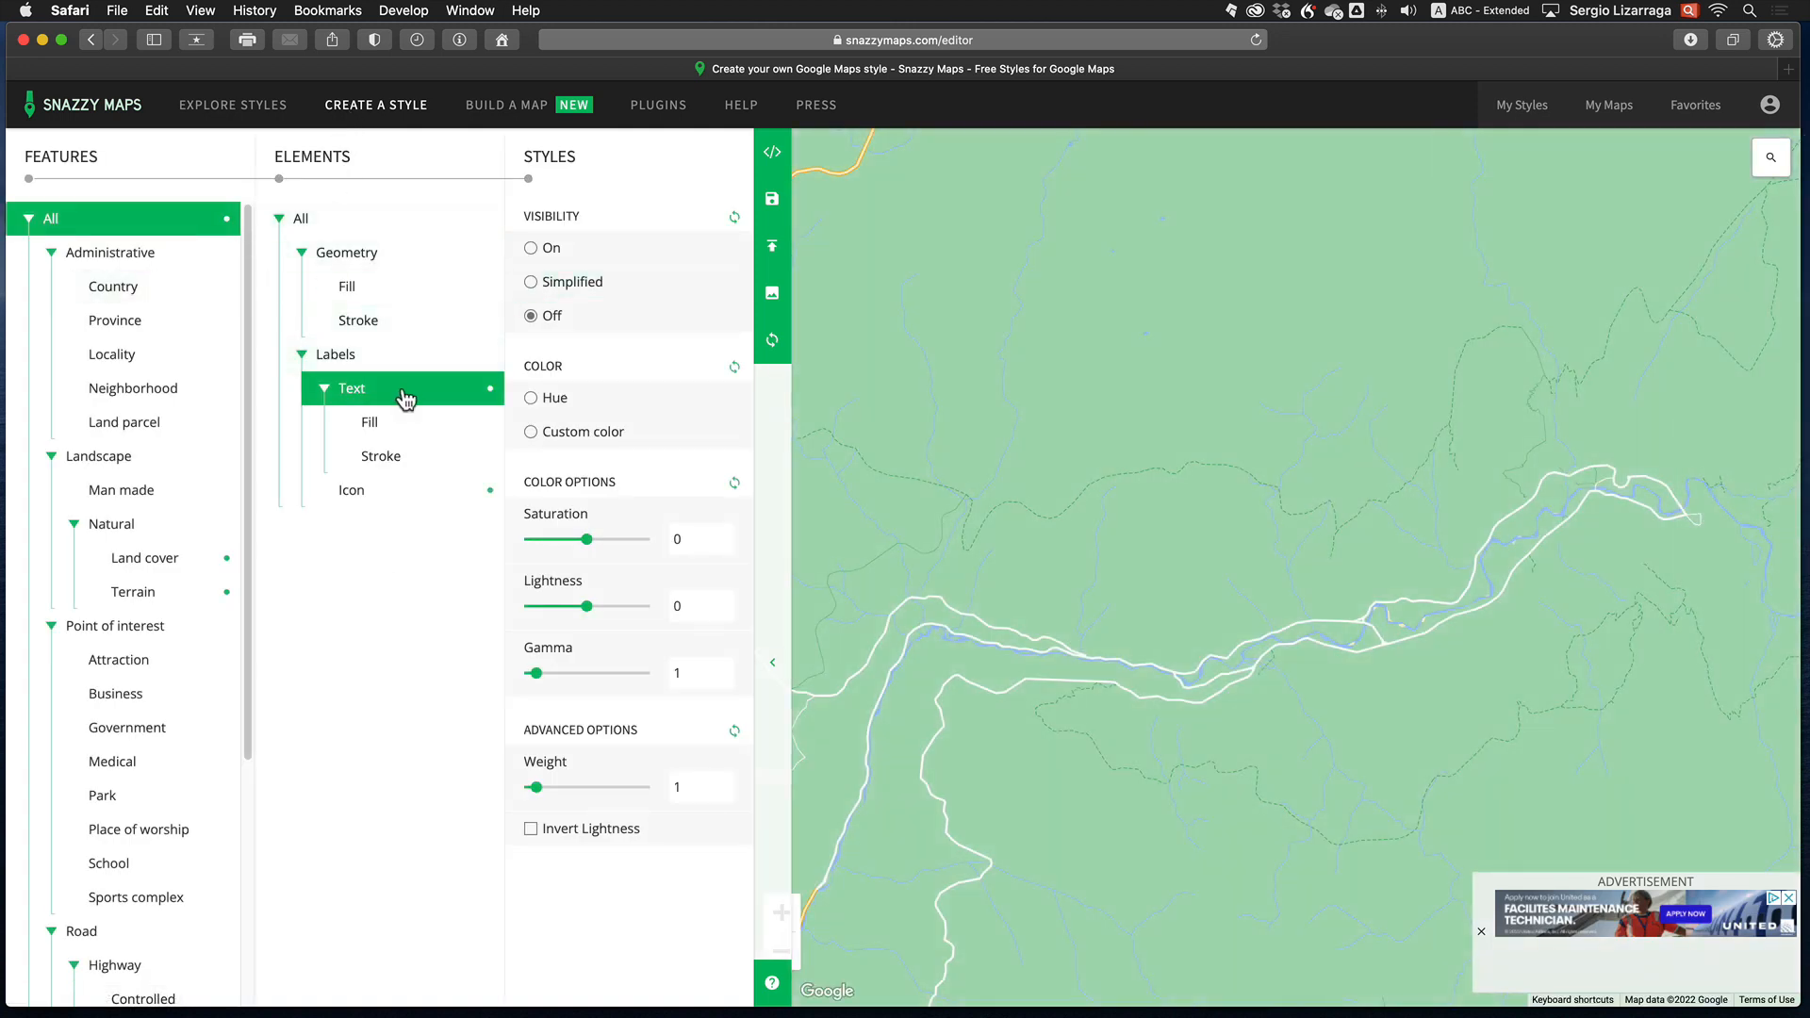
# Turn the label text and label icons back on for all features.
pyautogui.click(532, 249)
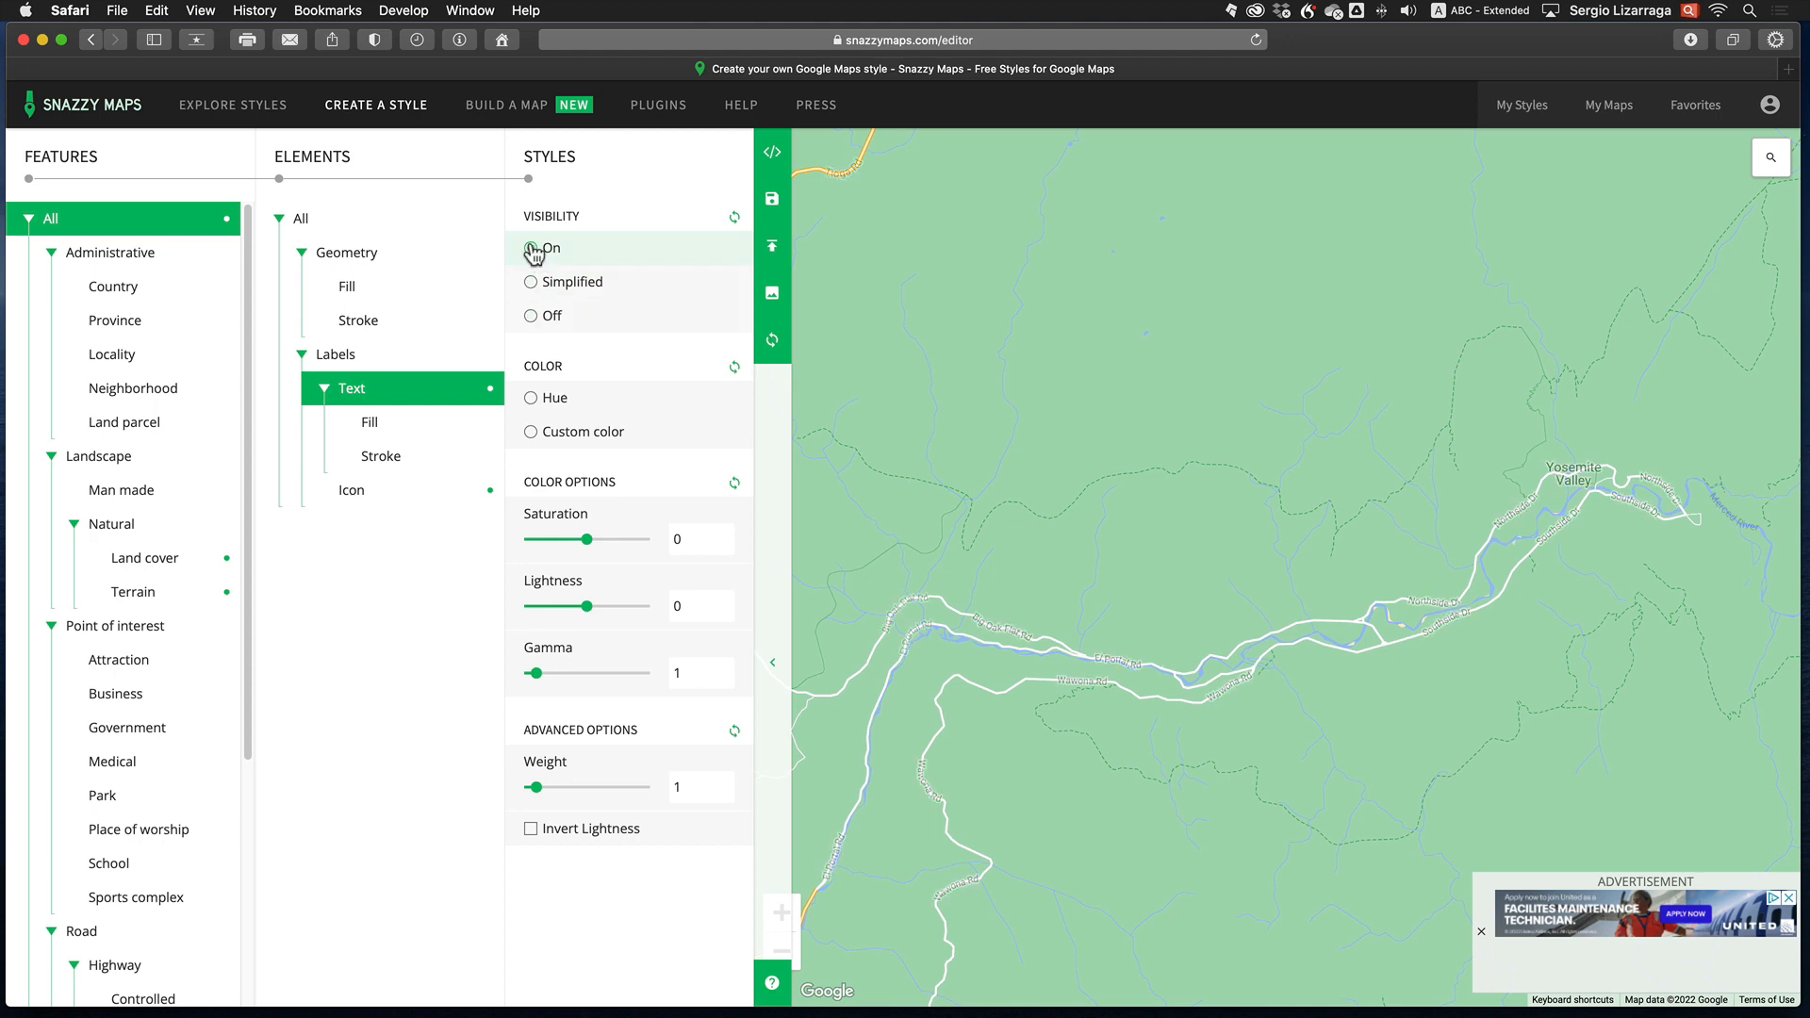
pyautogui.click(368, 491)
pyautogui.click(532, 249)
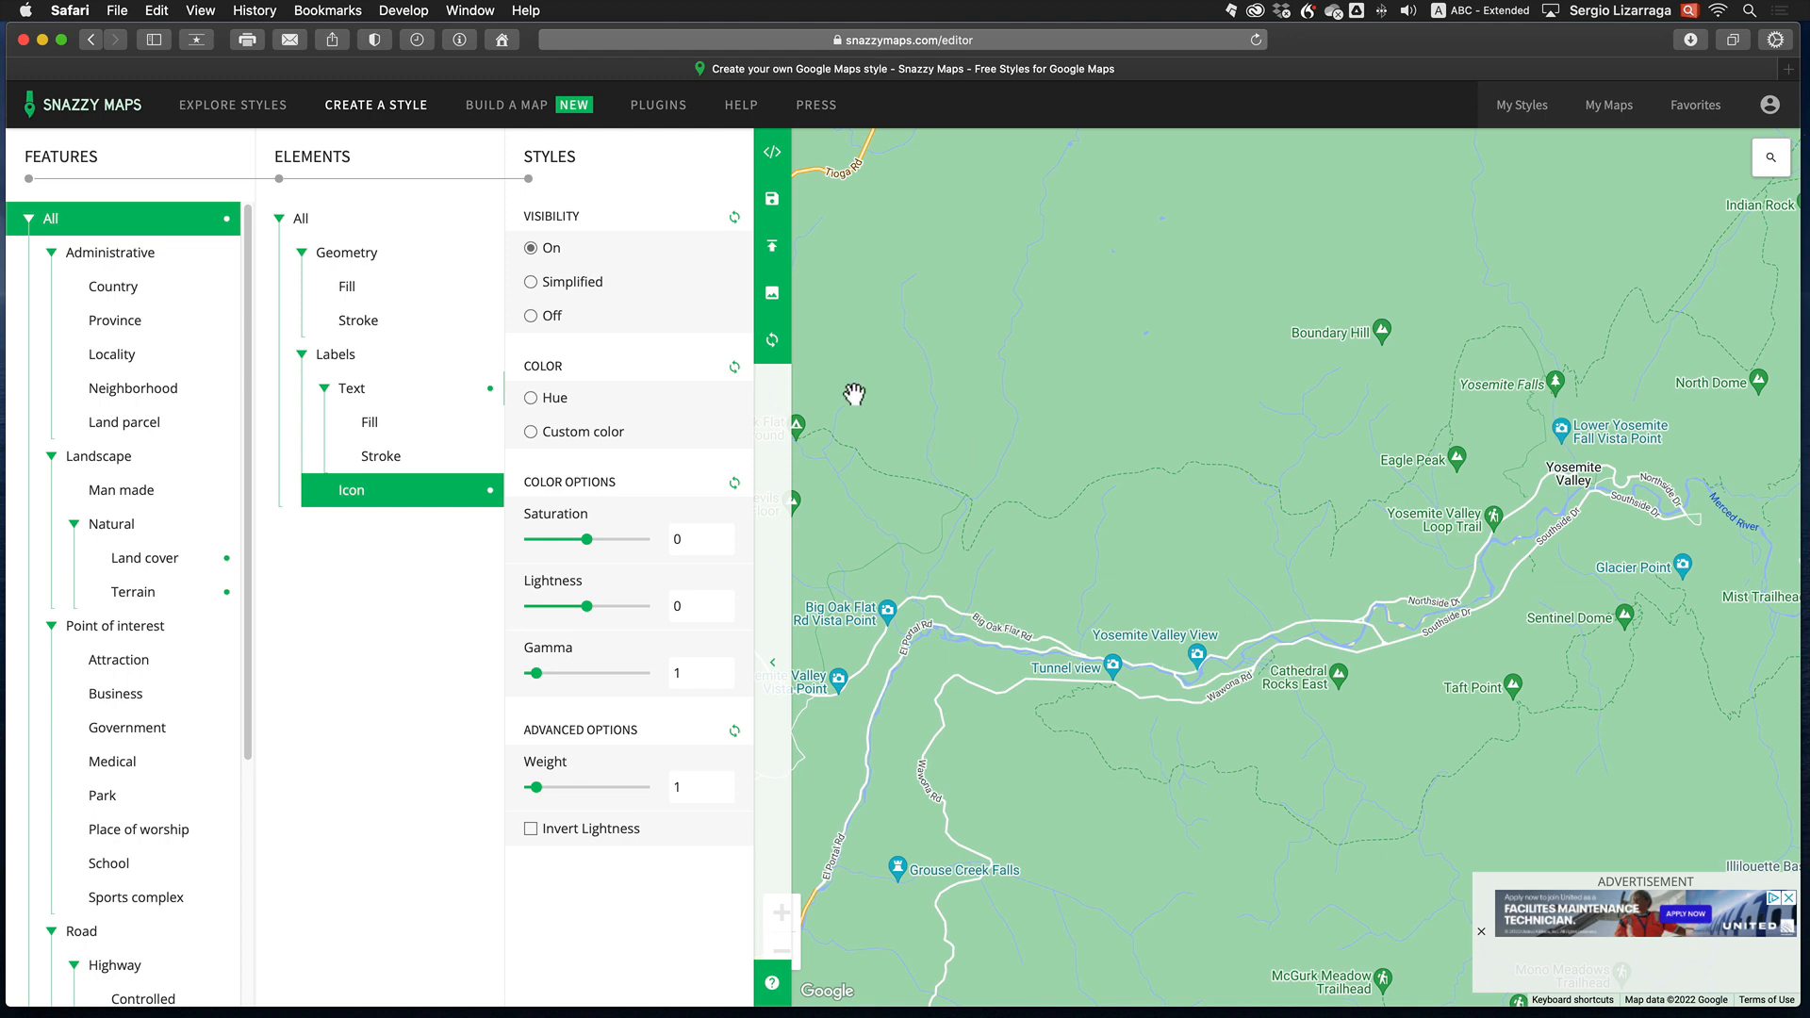
# Set up an image download of the labelled map at 1000 × 723 px, framing Yosemite Valley one zoom level further out.
pyautogui.click(775, 297)
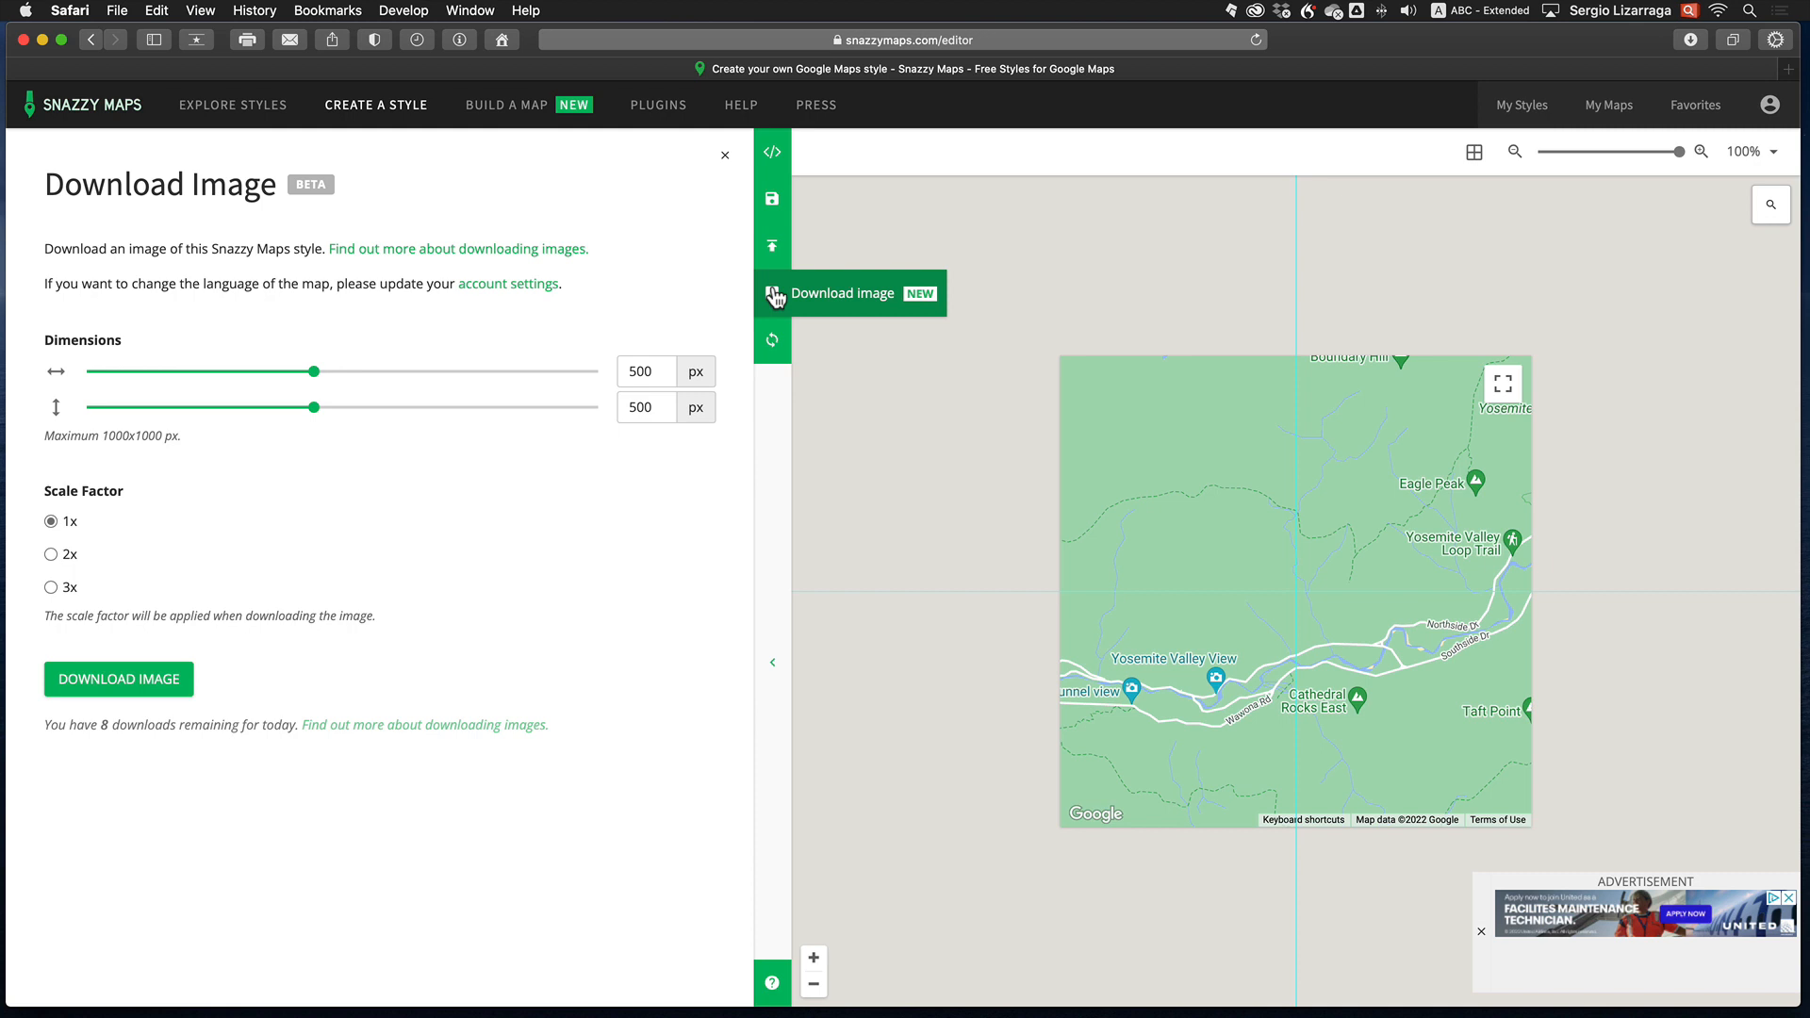
pyautogui.moveTo(636, 370); pyautogui.dragTo(619, 372)
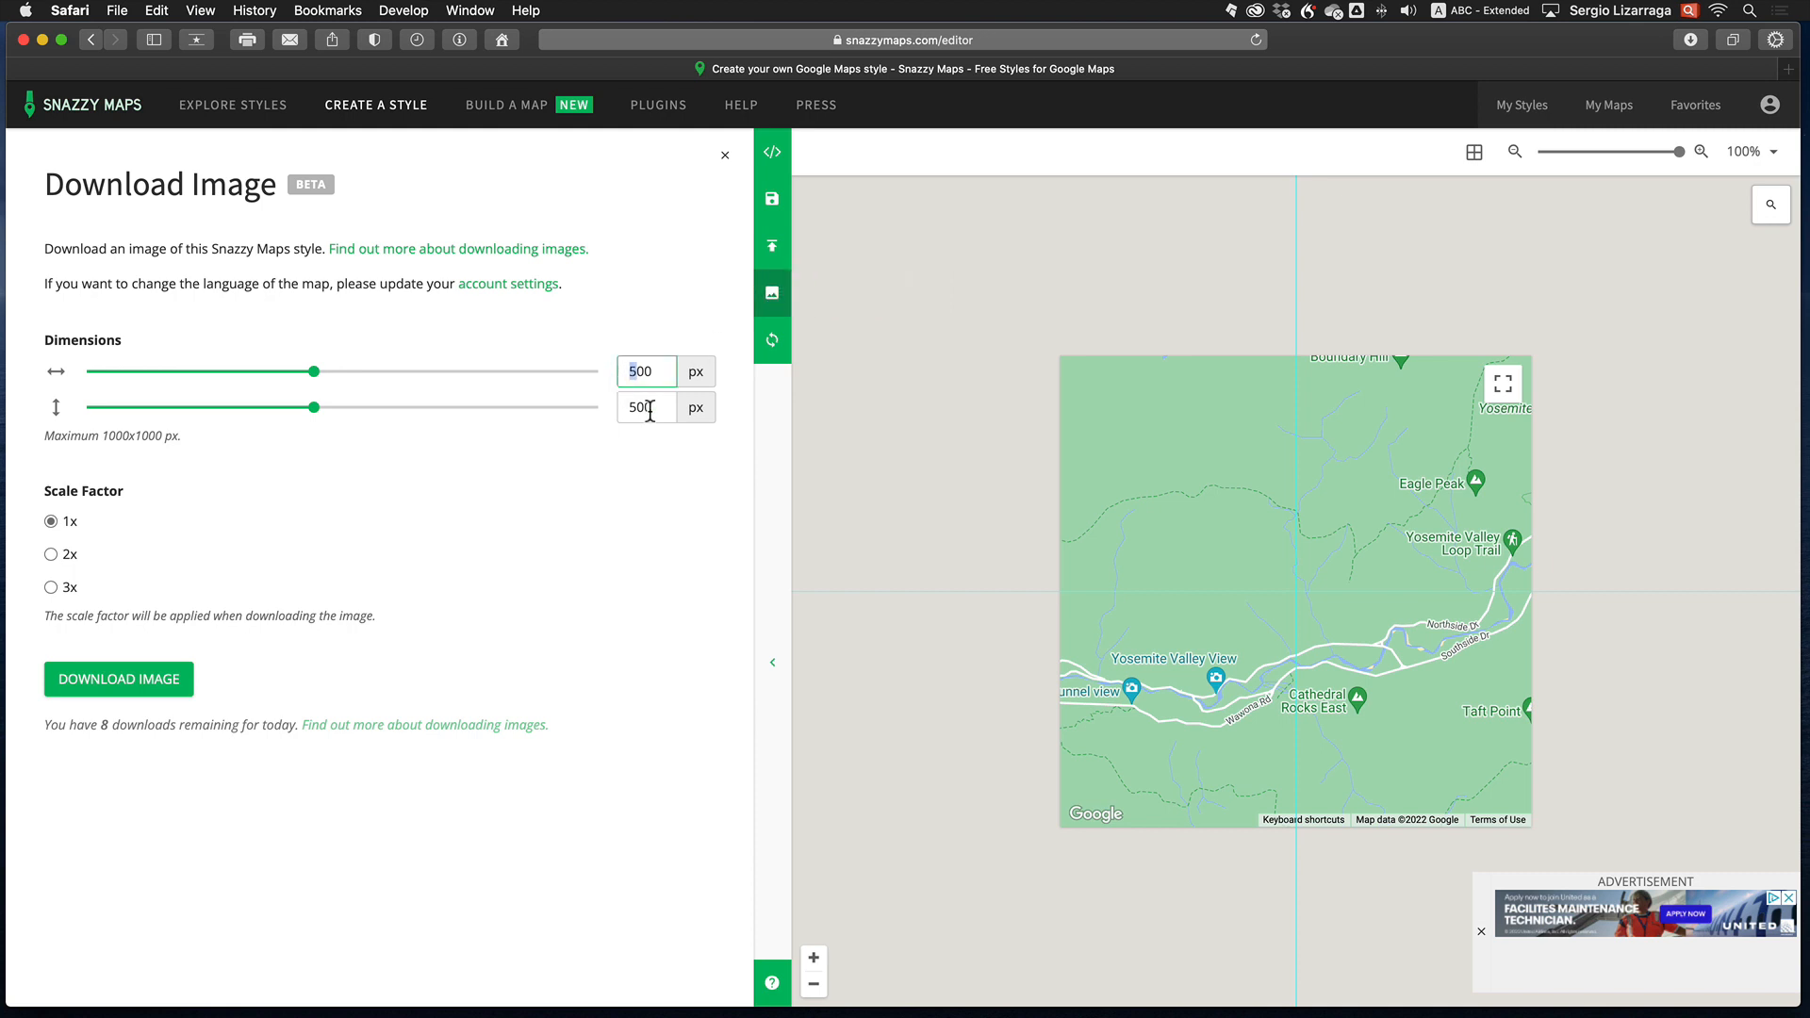
pyautogui.moveTo(315, 374); pyautogui.dragTo(618, 397)
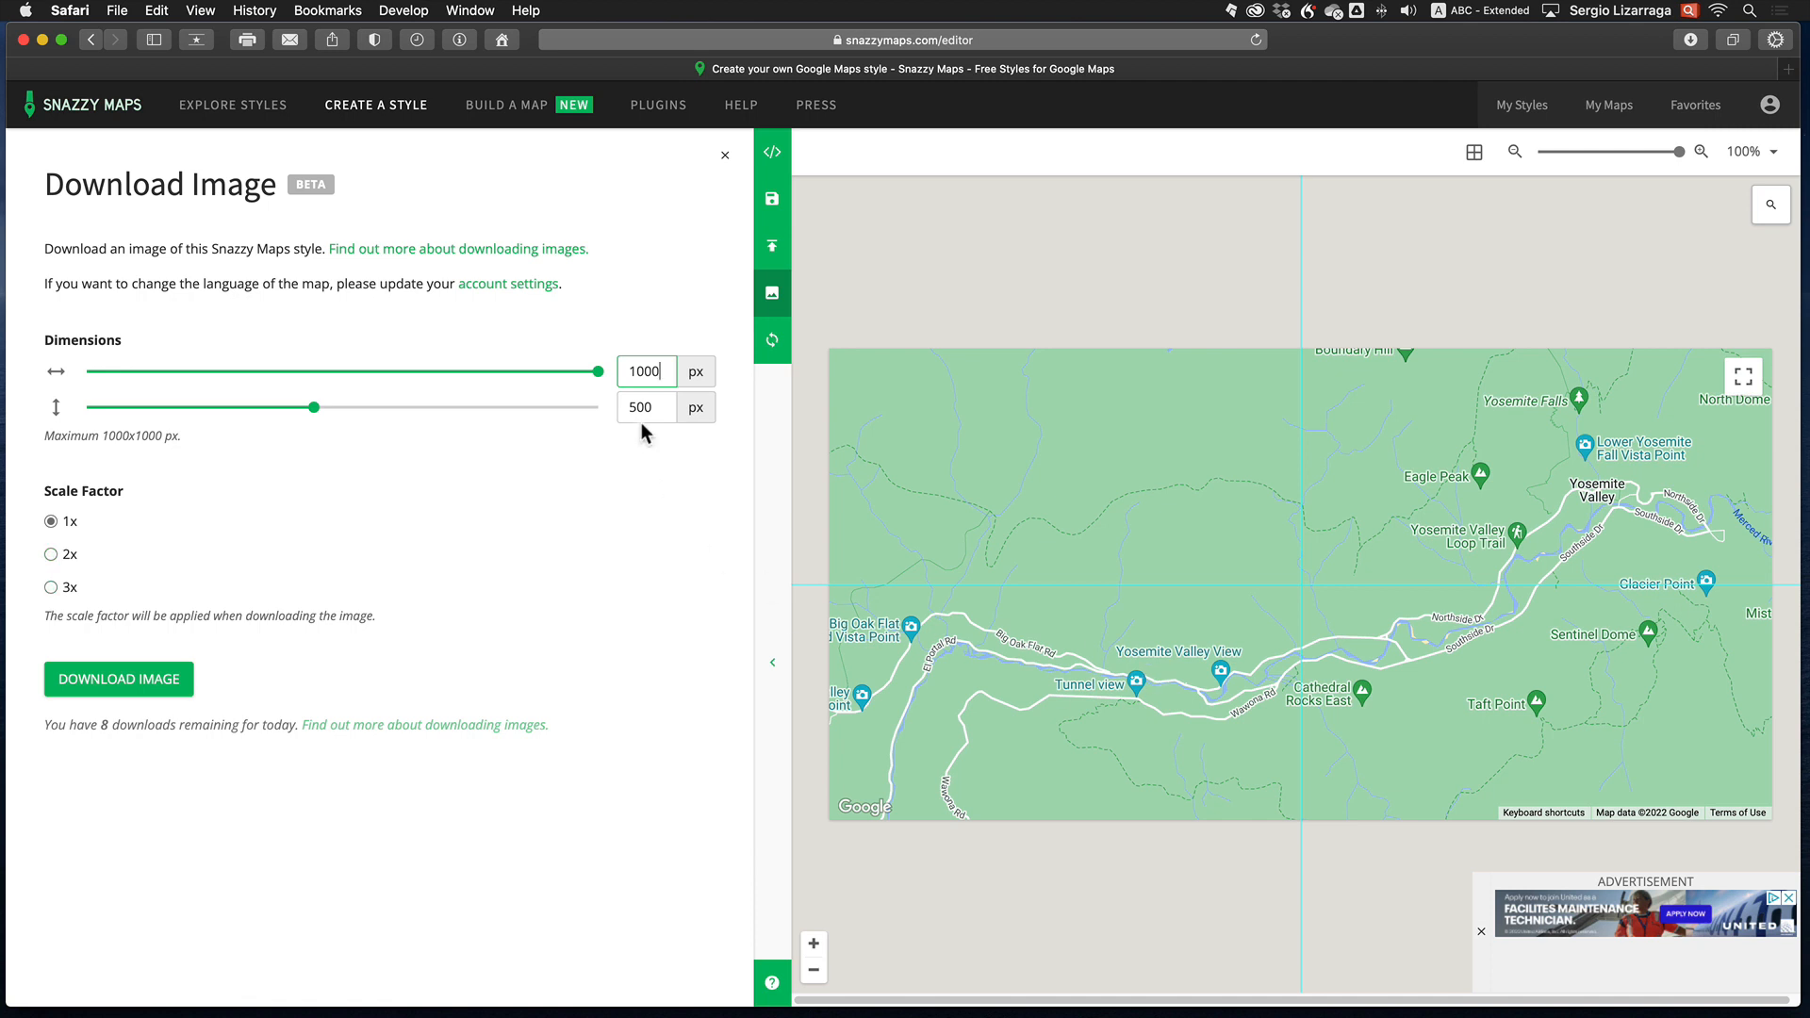
pyautogui.moveTo(315, 408); pyautogui.dragTo(446, 423)
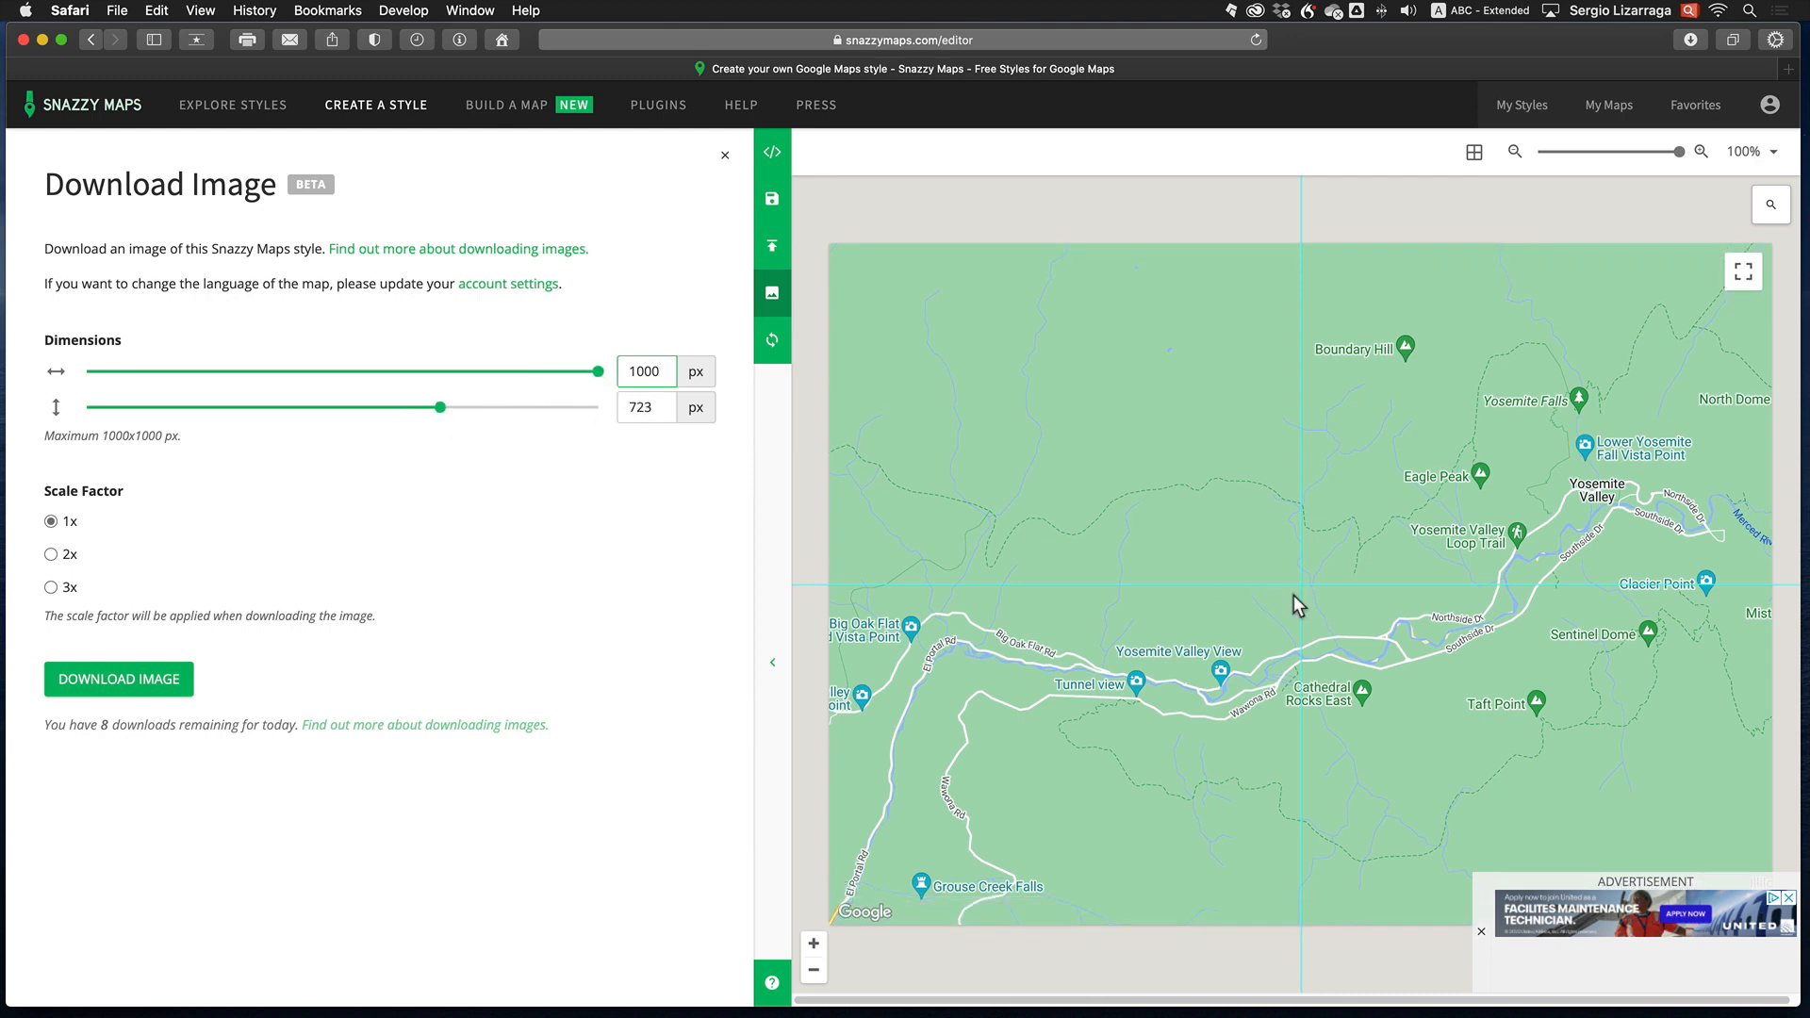
pyautogui.moveTo(1294, 596); pyautogui.dragTo(1078, 577)
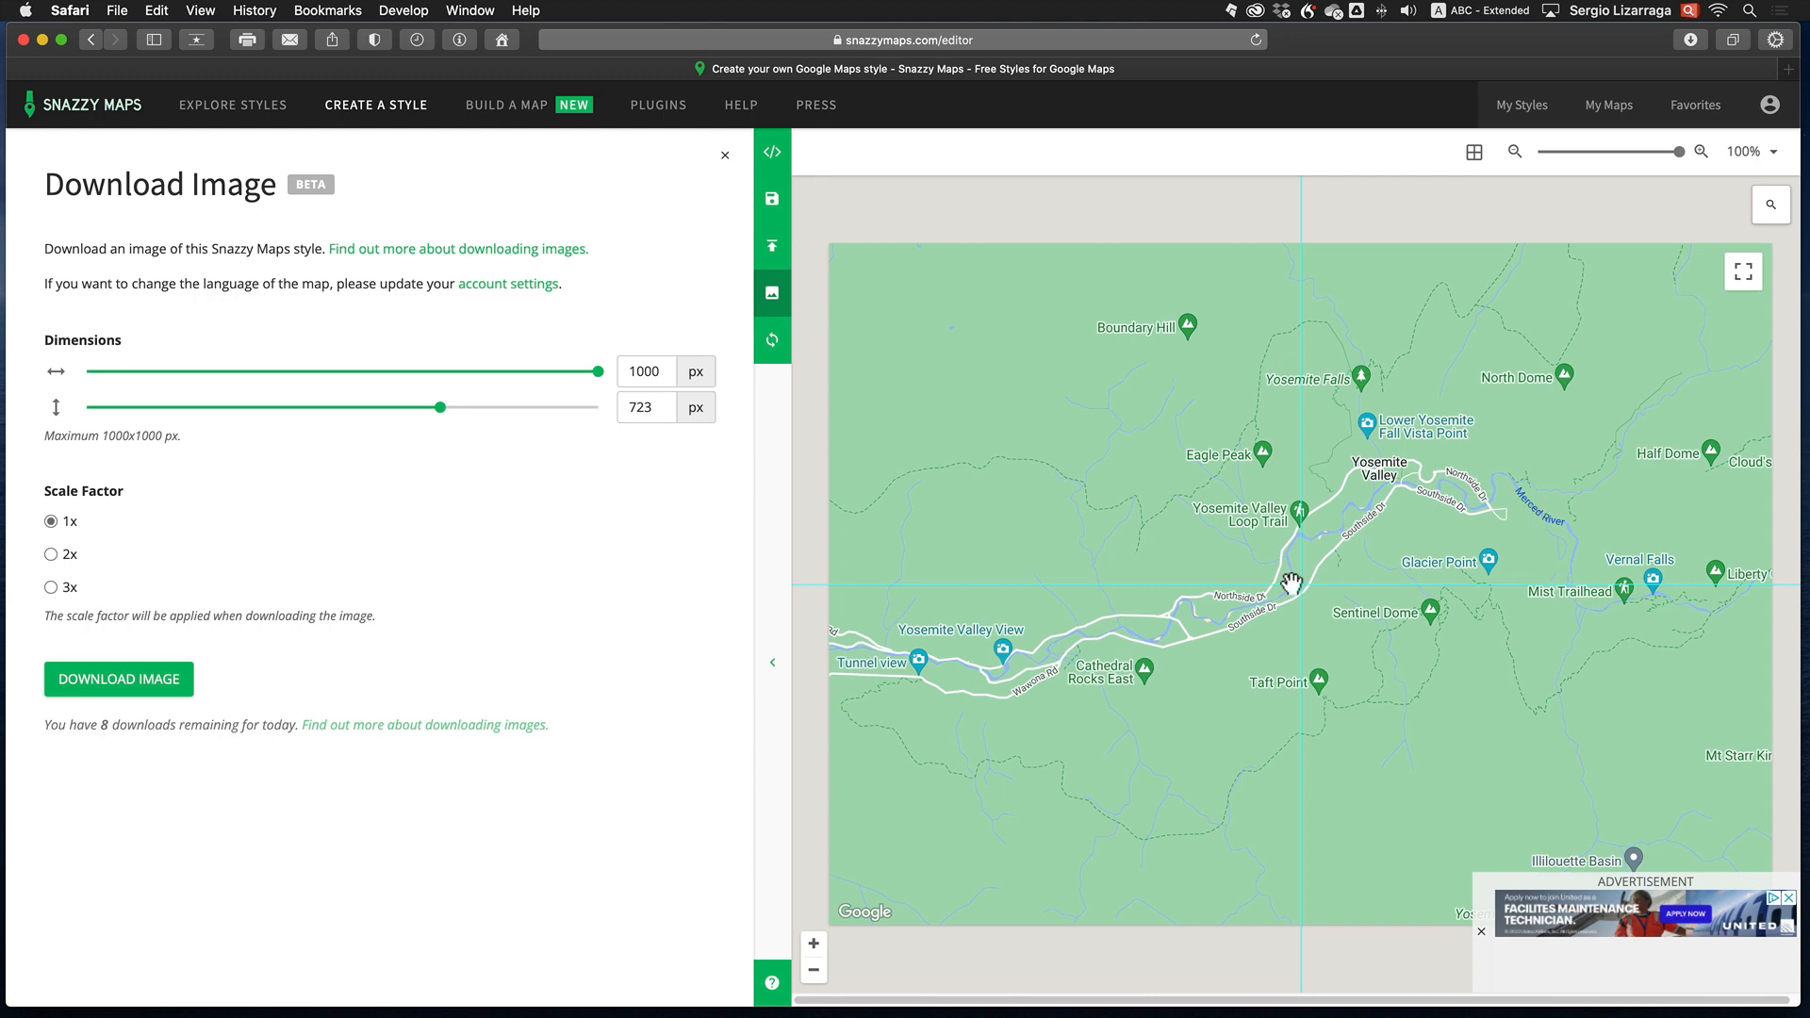
pyautogui.moveTo(1190, 620); pyautogui.dragTo(1144, 608)
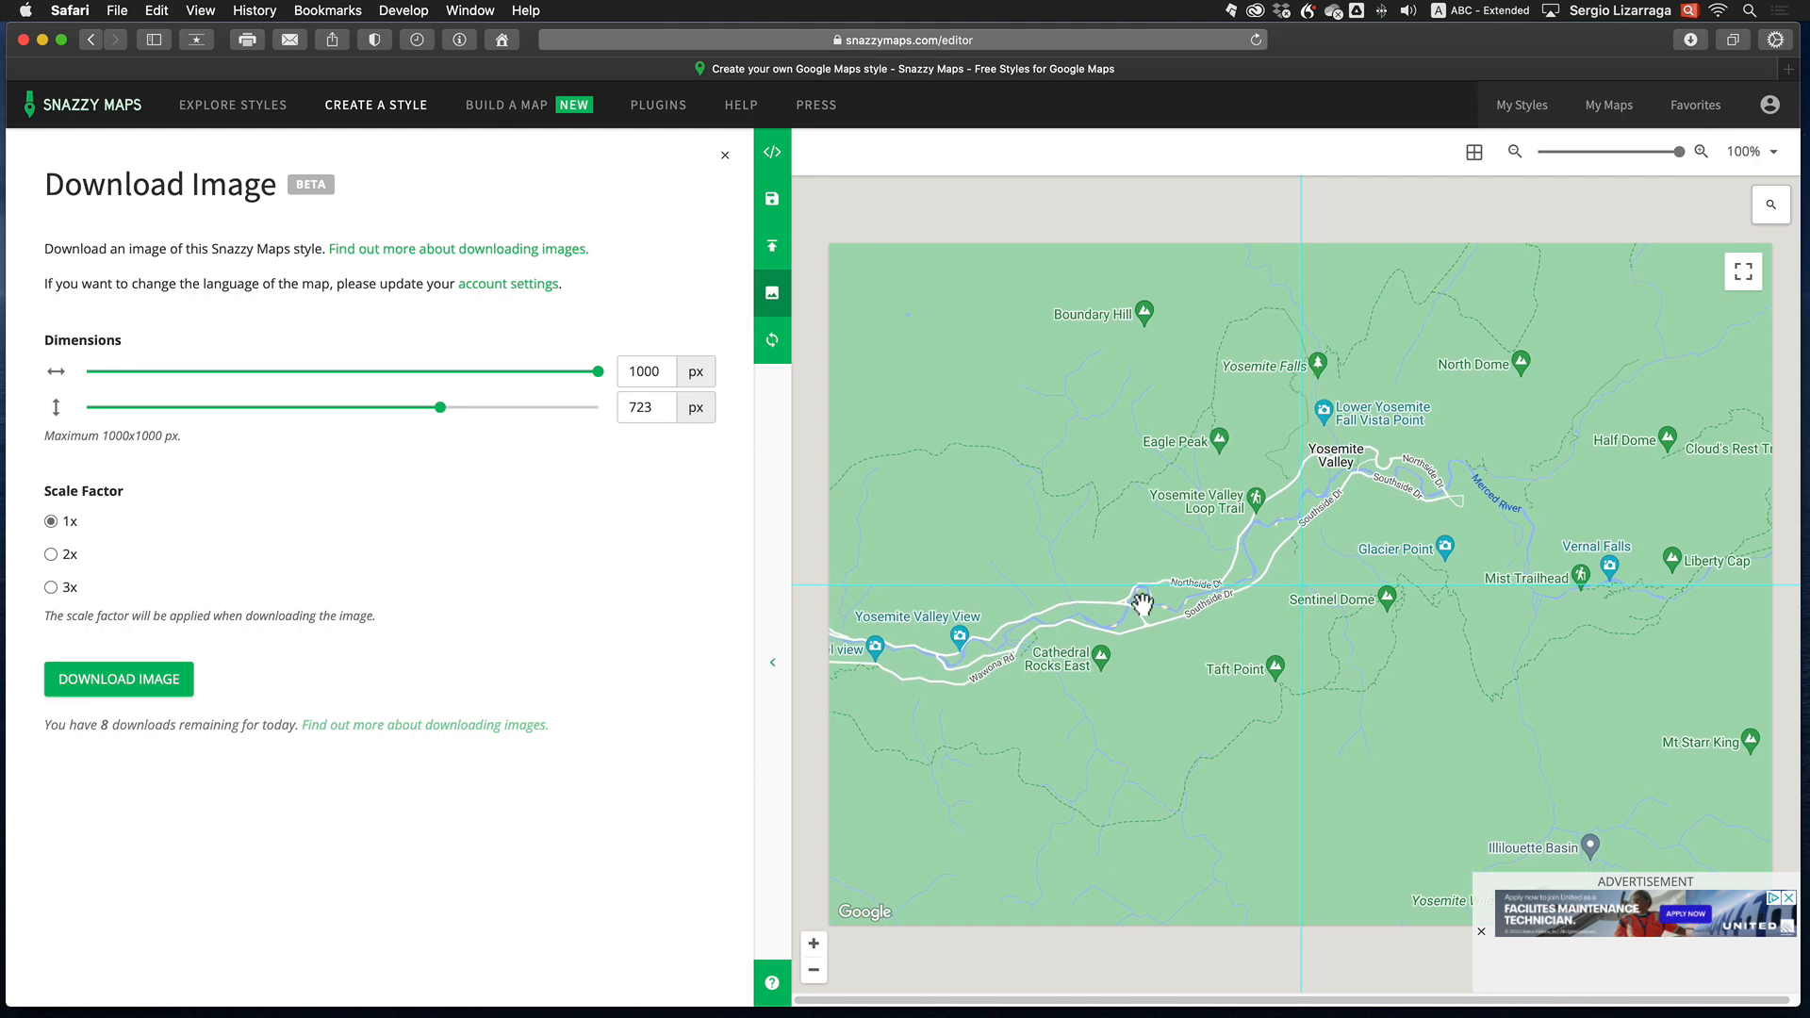
pyautogui.click(816, 973)
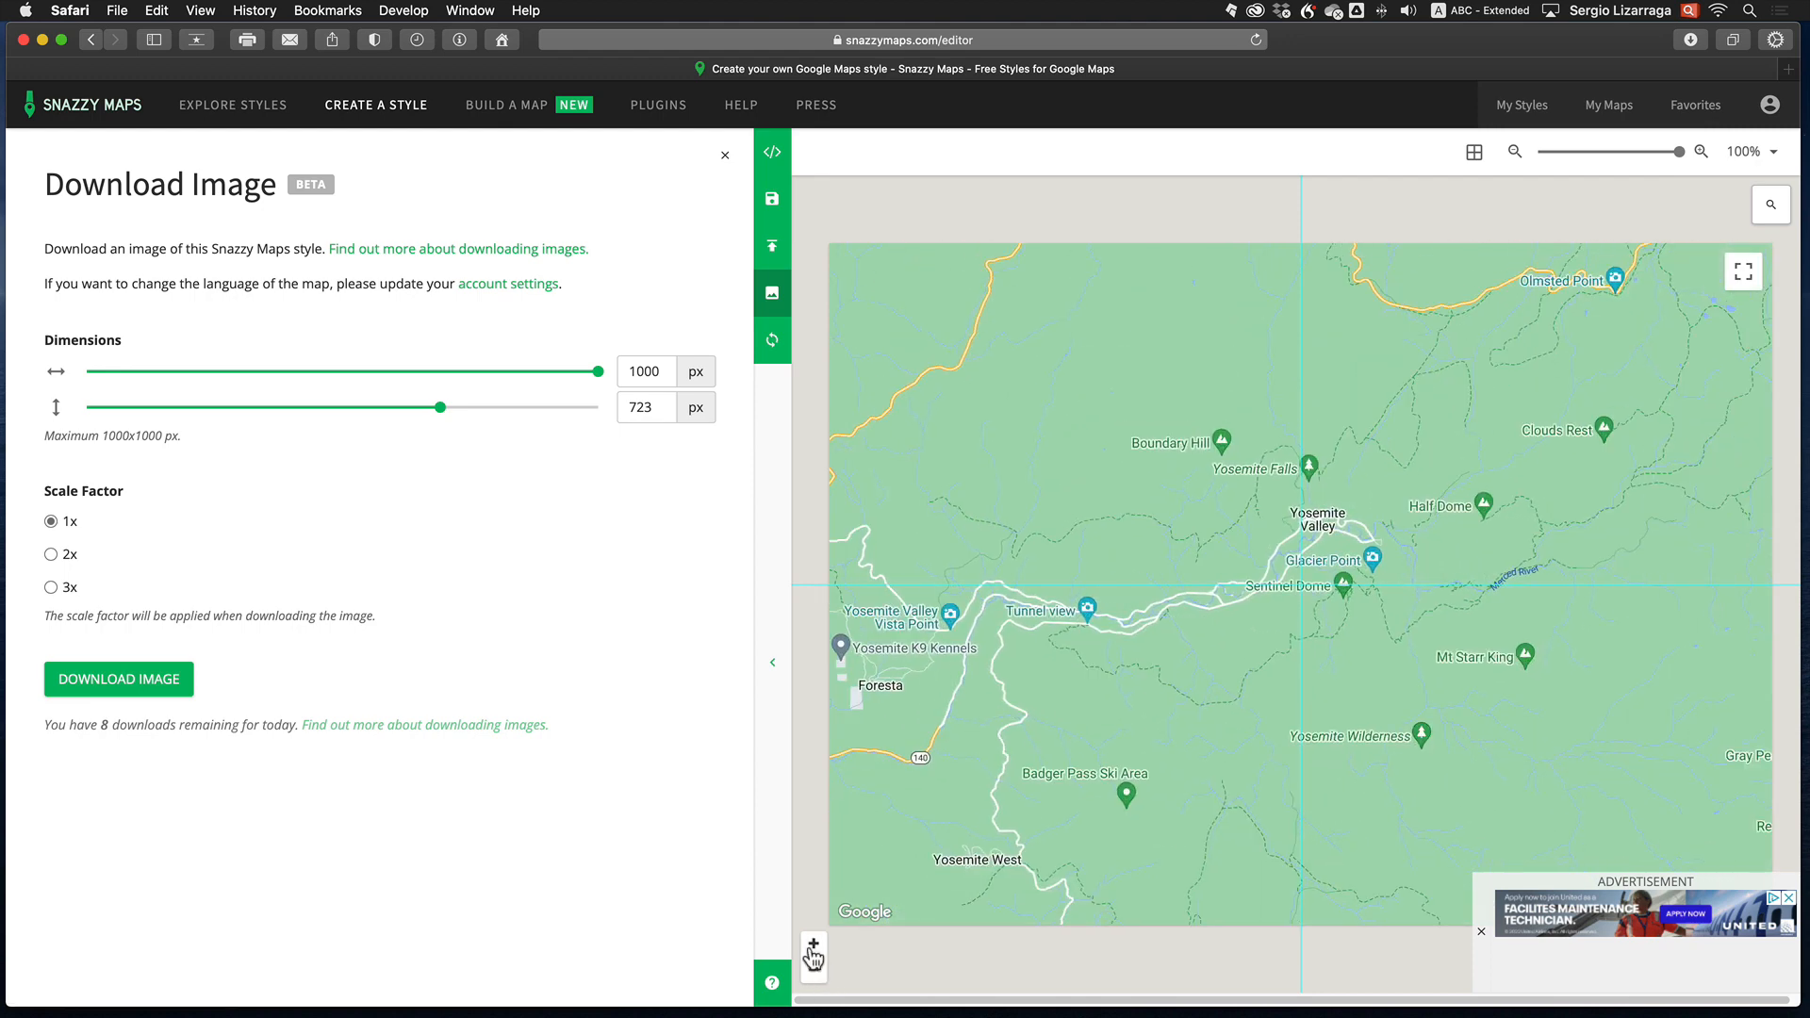
# Return from the image download setup to the style editor and collapse the styling options so the map fills the window.
pyautogui.click(813, 946)
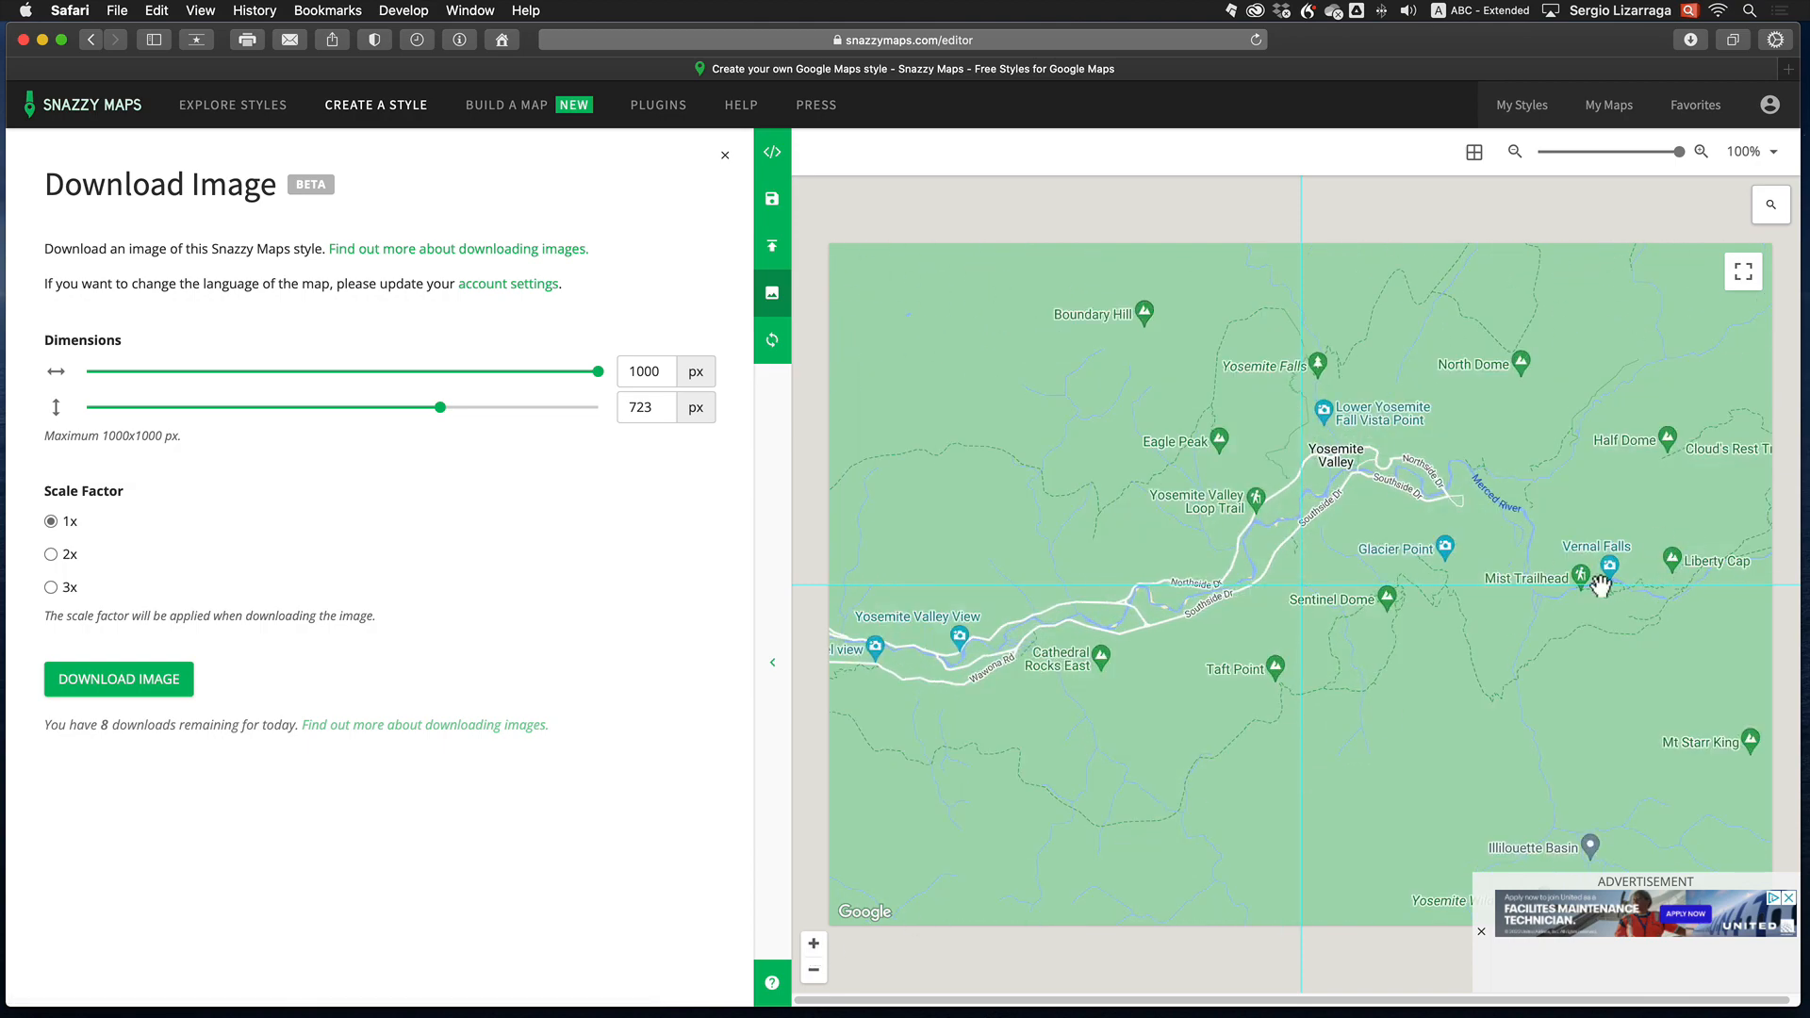
pyautogui.click(815, 945)
pyautogui.hscroll(1, 1374, 631)
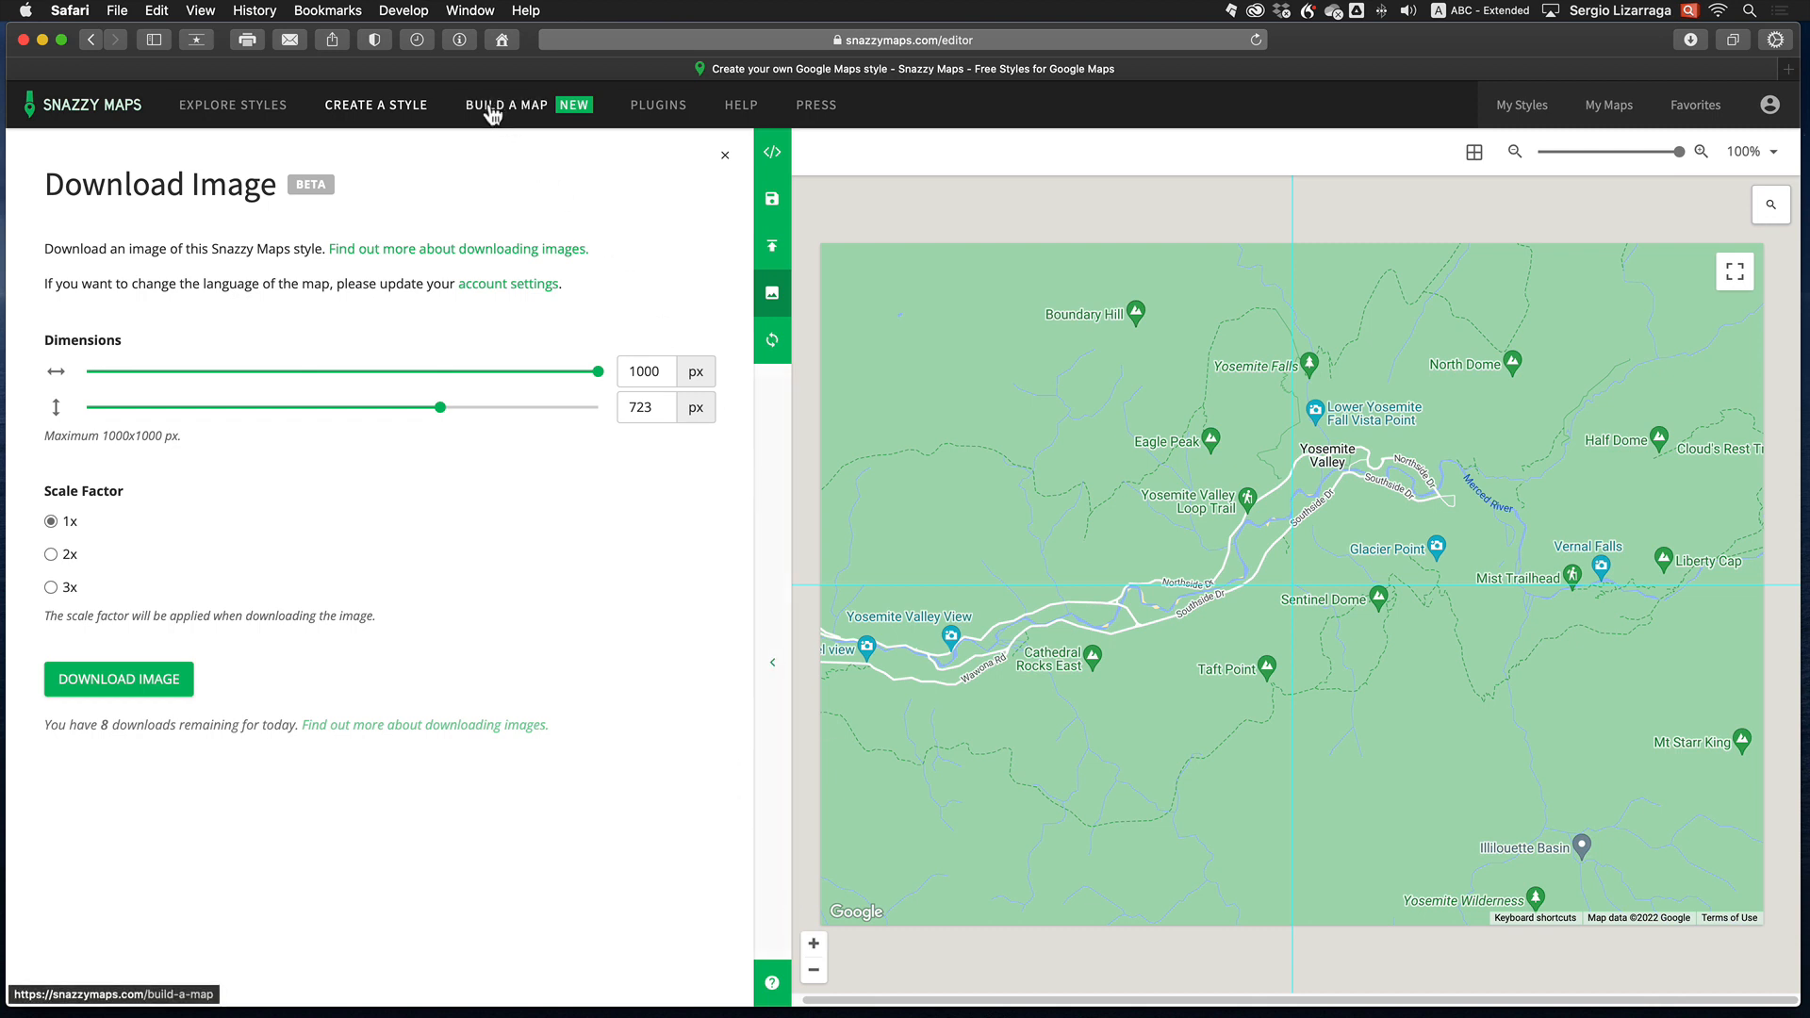
pyautogui.click(389, 111)
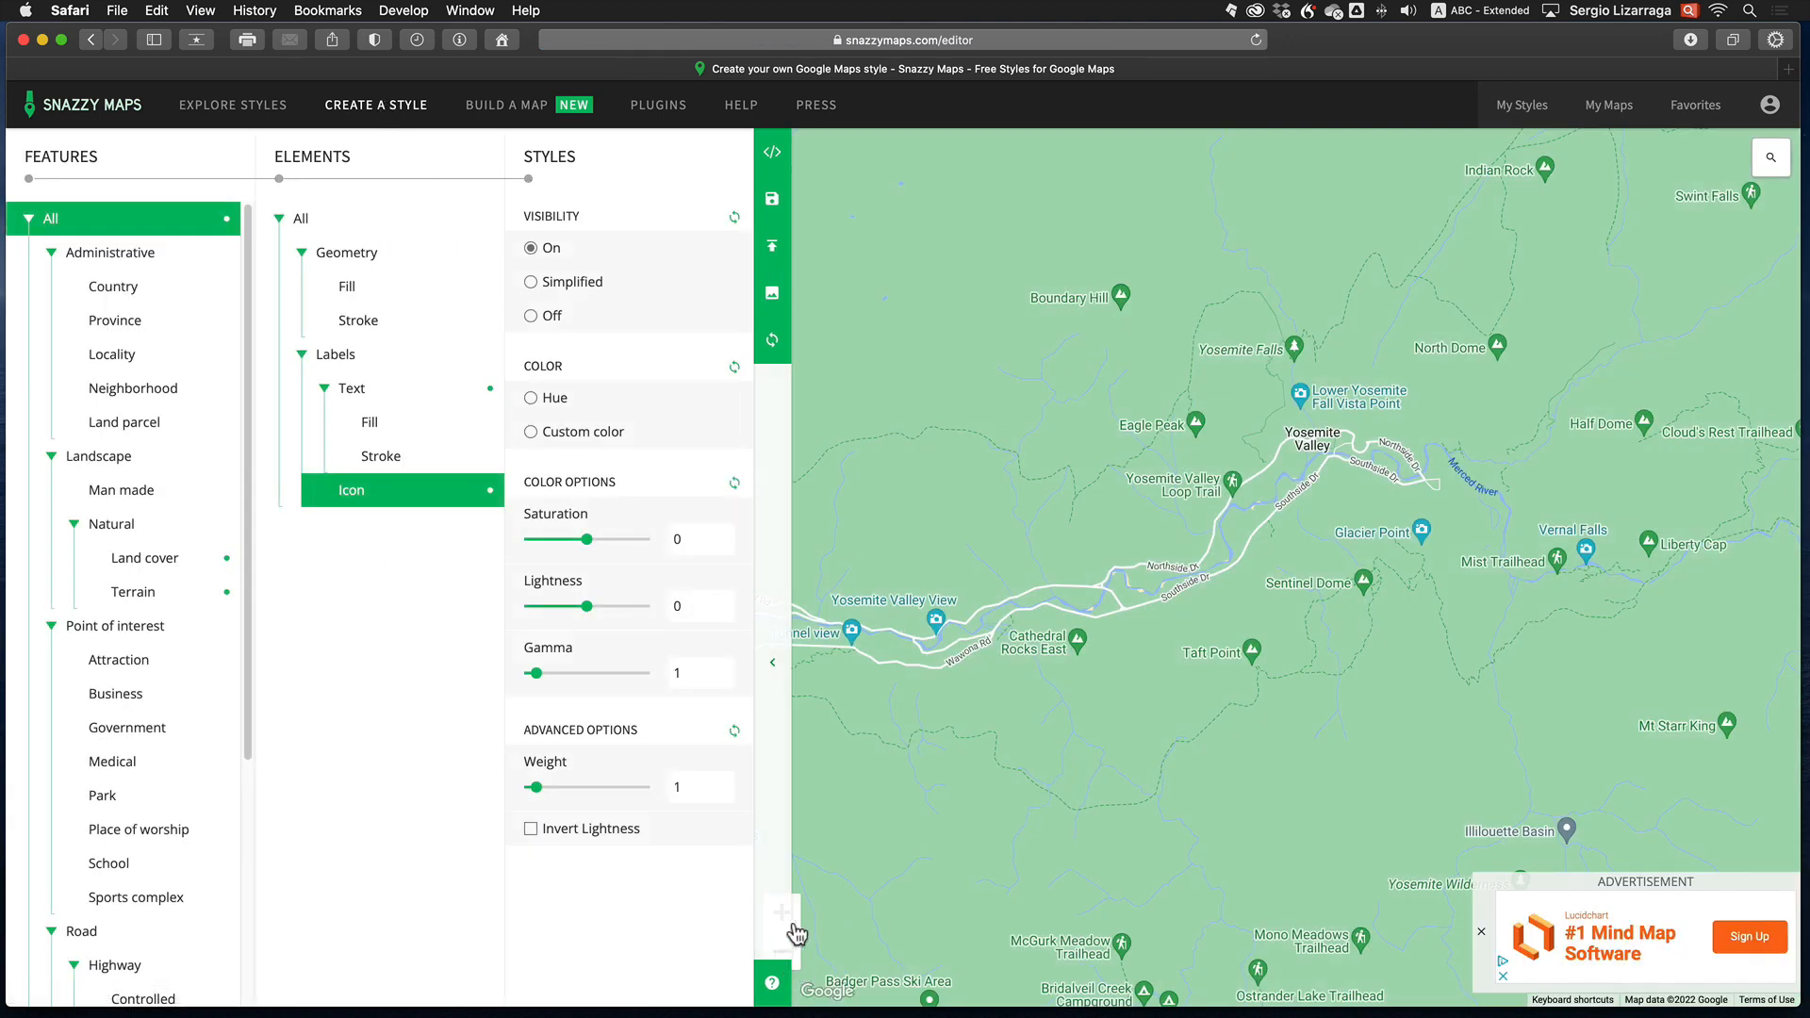
pyautogui.click(778, 669)
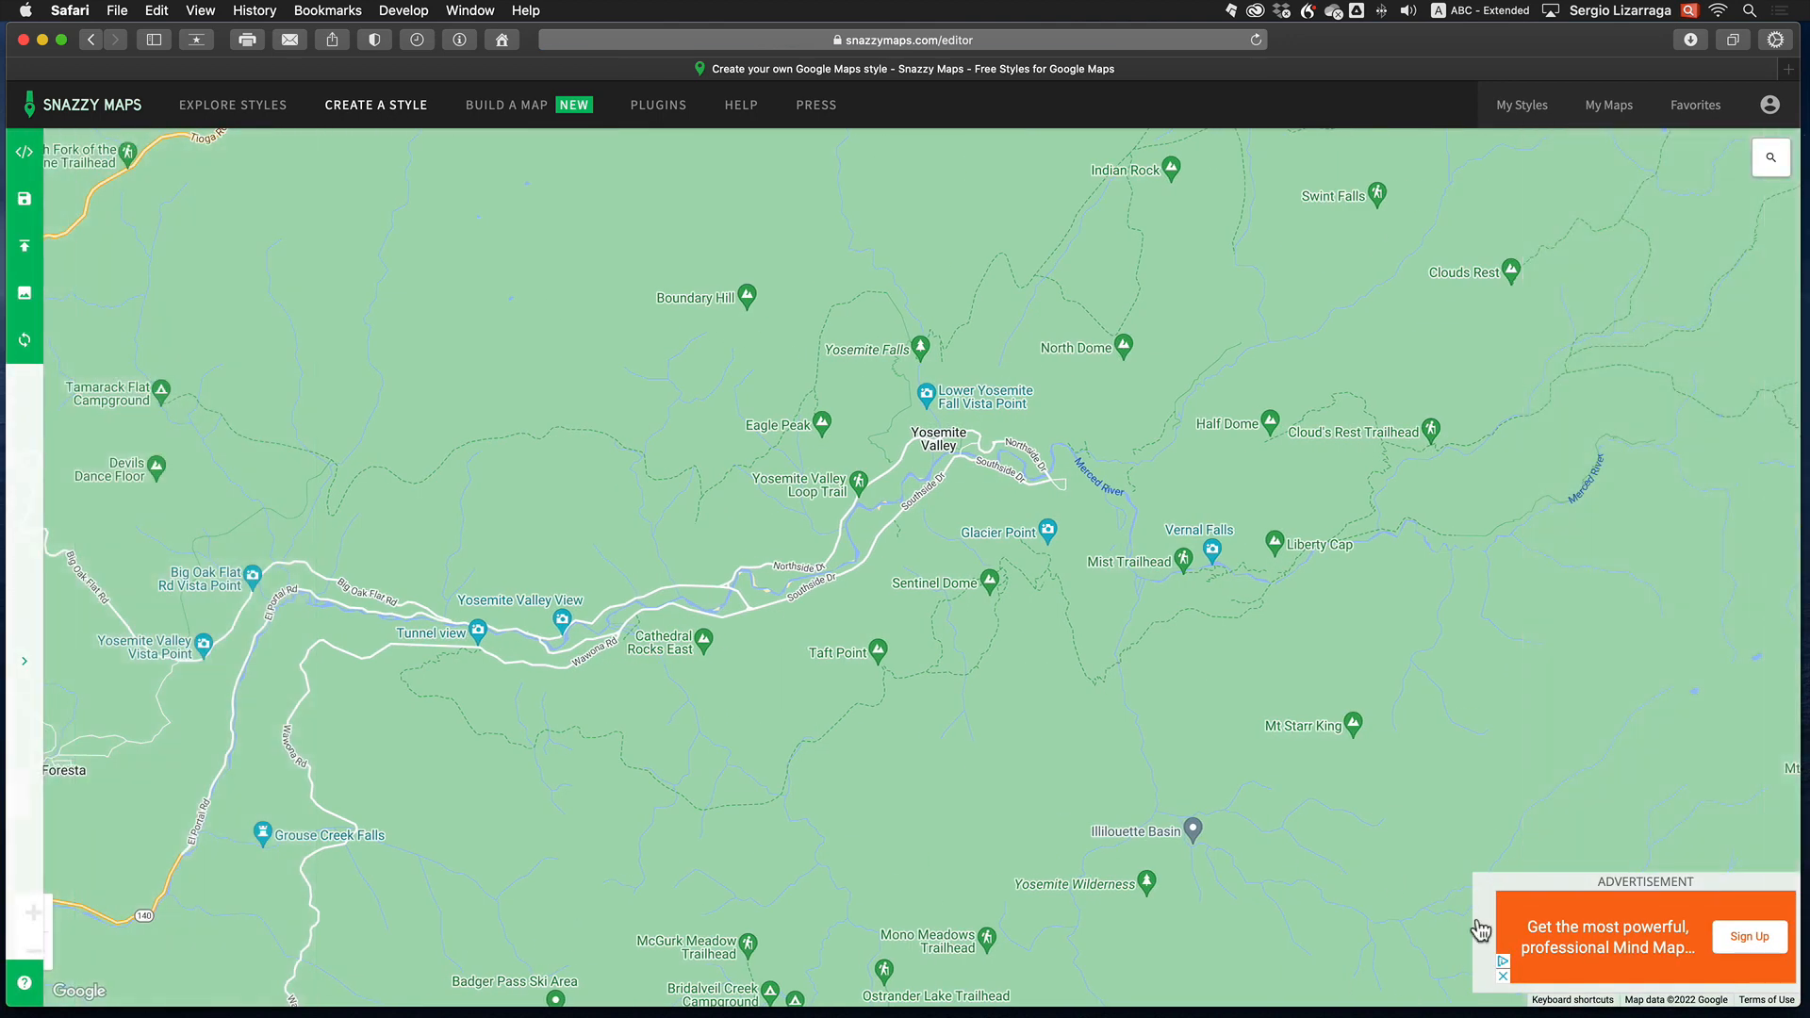
# Frame Yosemite Valley from Foresta to Clouds Rest and capture a screenshot of the entire screen.
pyautogui.moveTo(776, 716); pyautogui.dragTo(1084, 685)
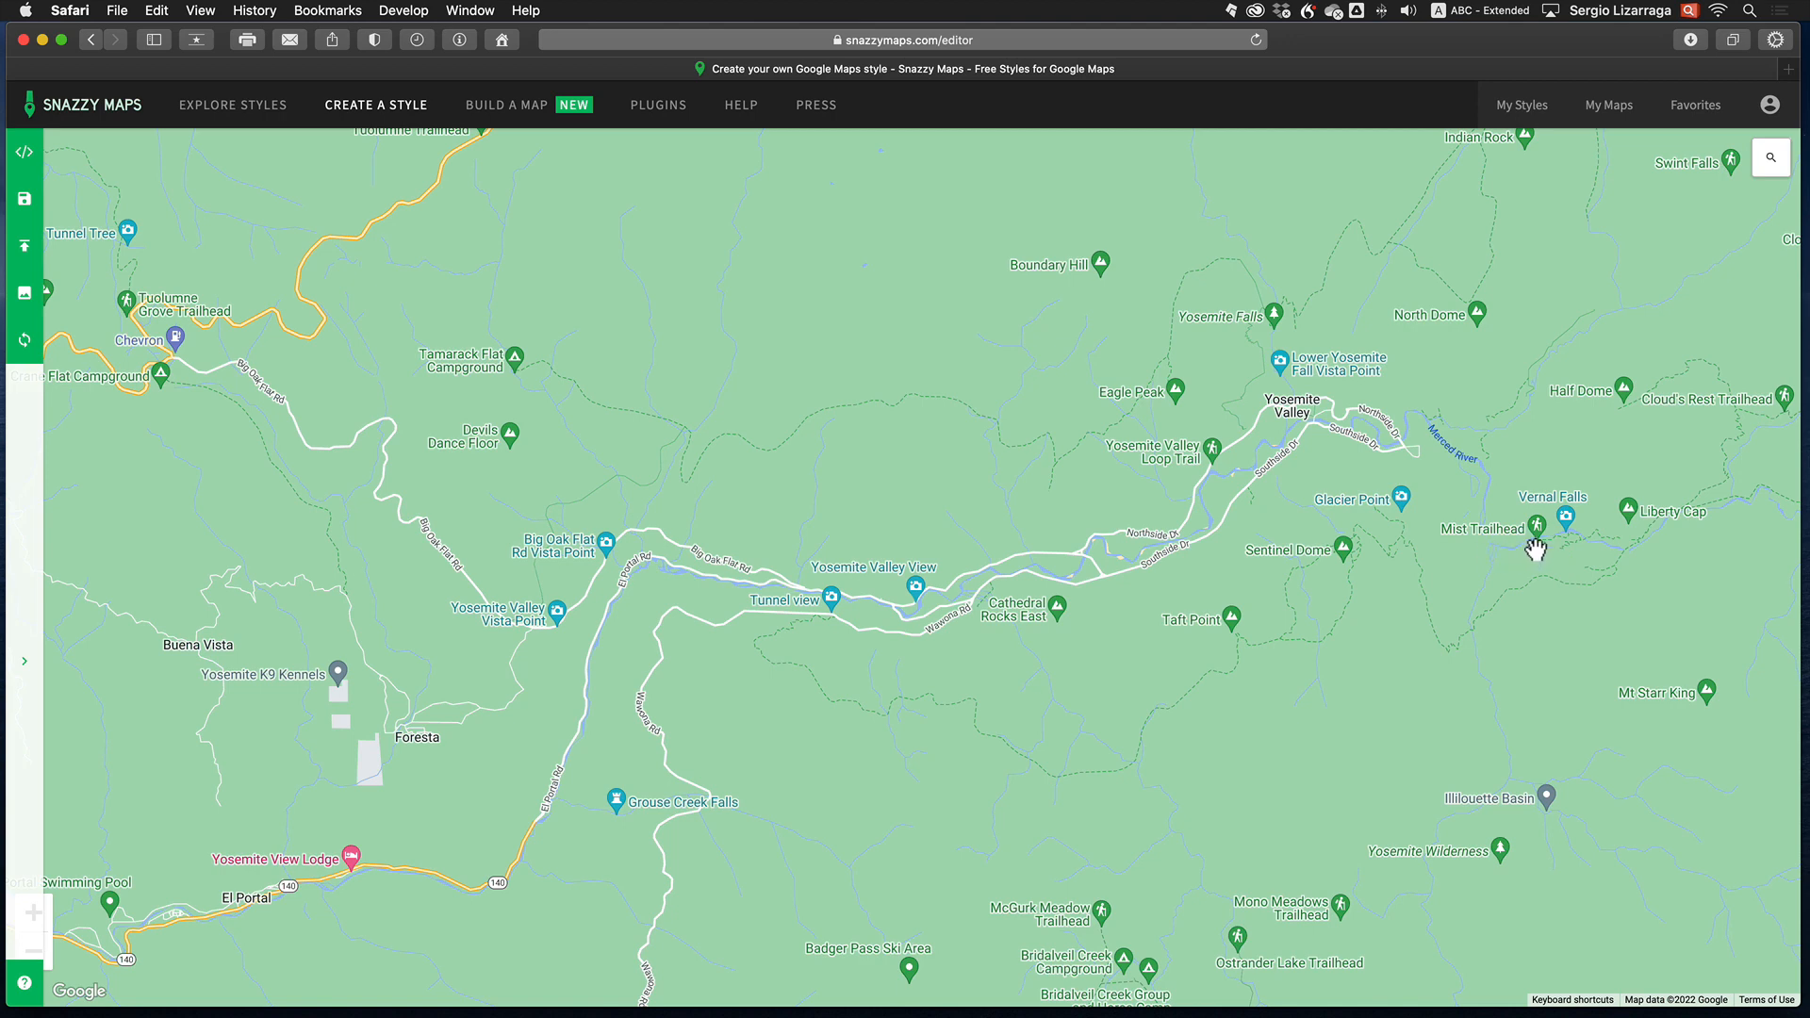
pyautogui.moveTo(856, 717); pyautogui.dragTo(658, 751)
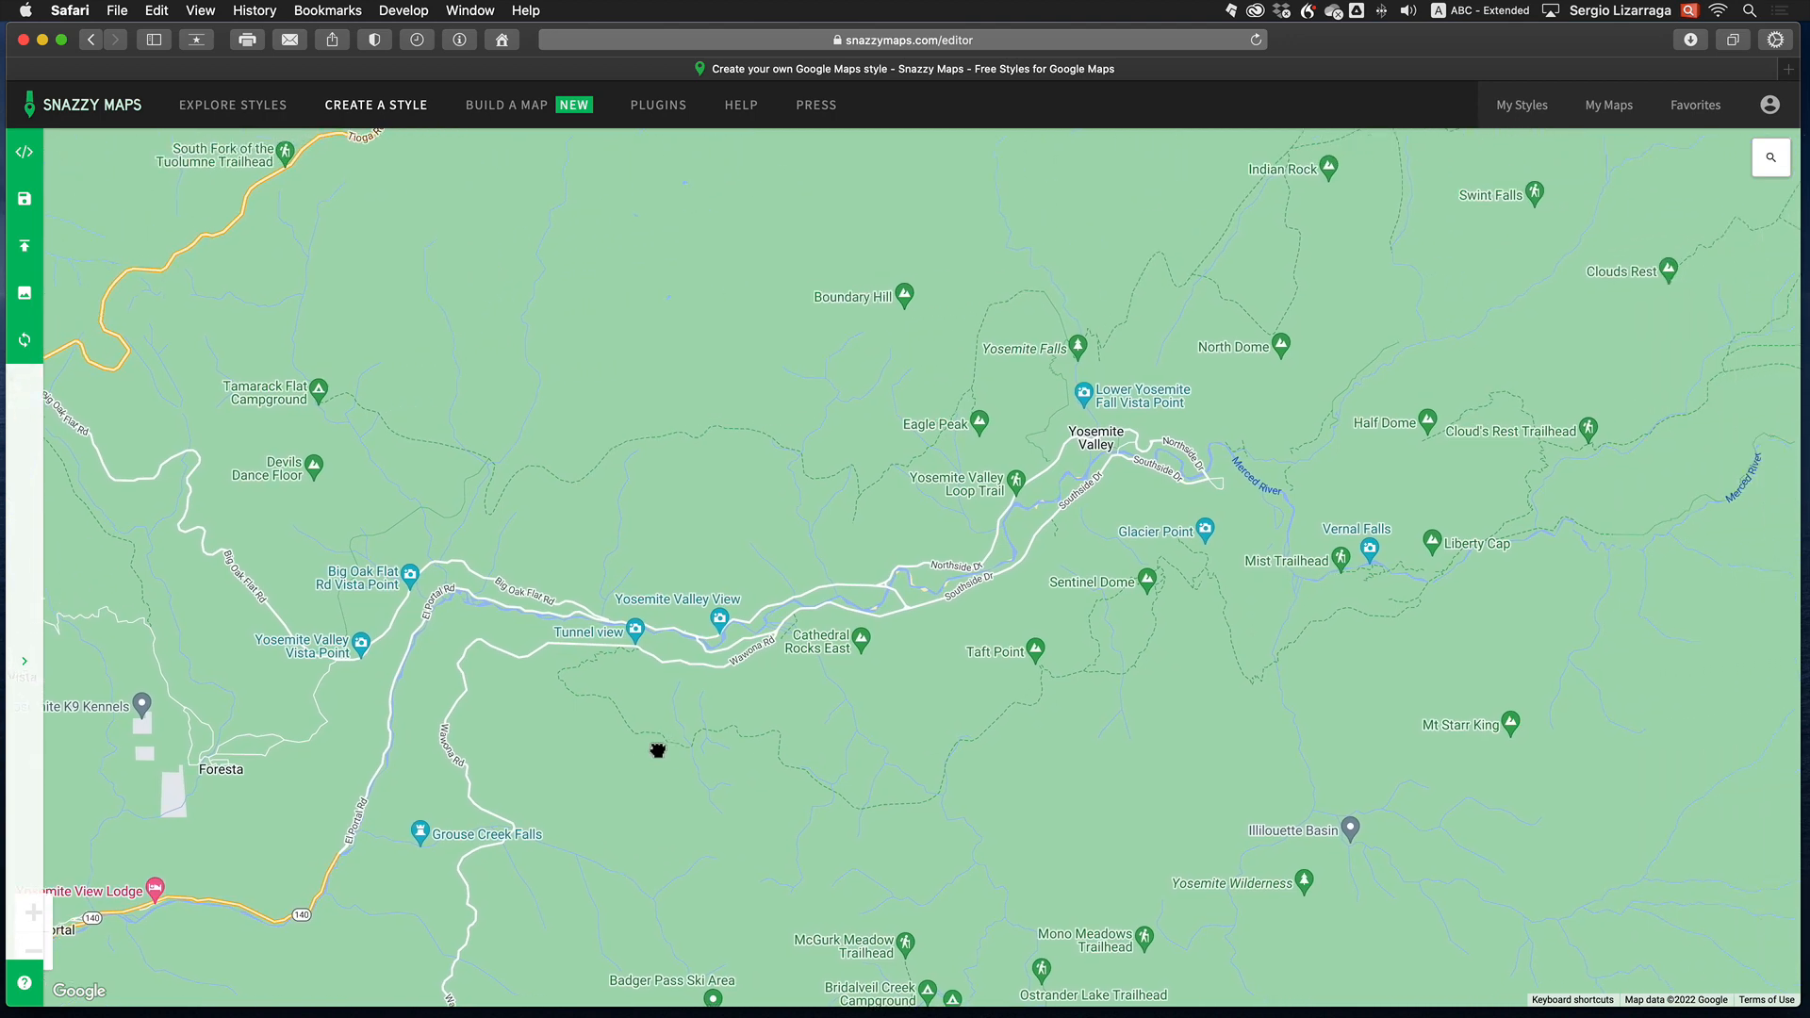
pyautogui.moveTo(829, 626)
pyautogui.mouseDown()
pyautogui.moveTo(812, 646)
pyautogui.moveTo(836, 619)
pyautogui.mouseUp()
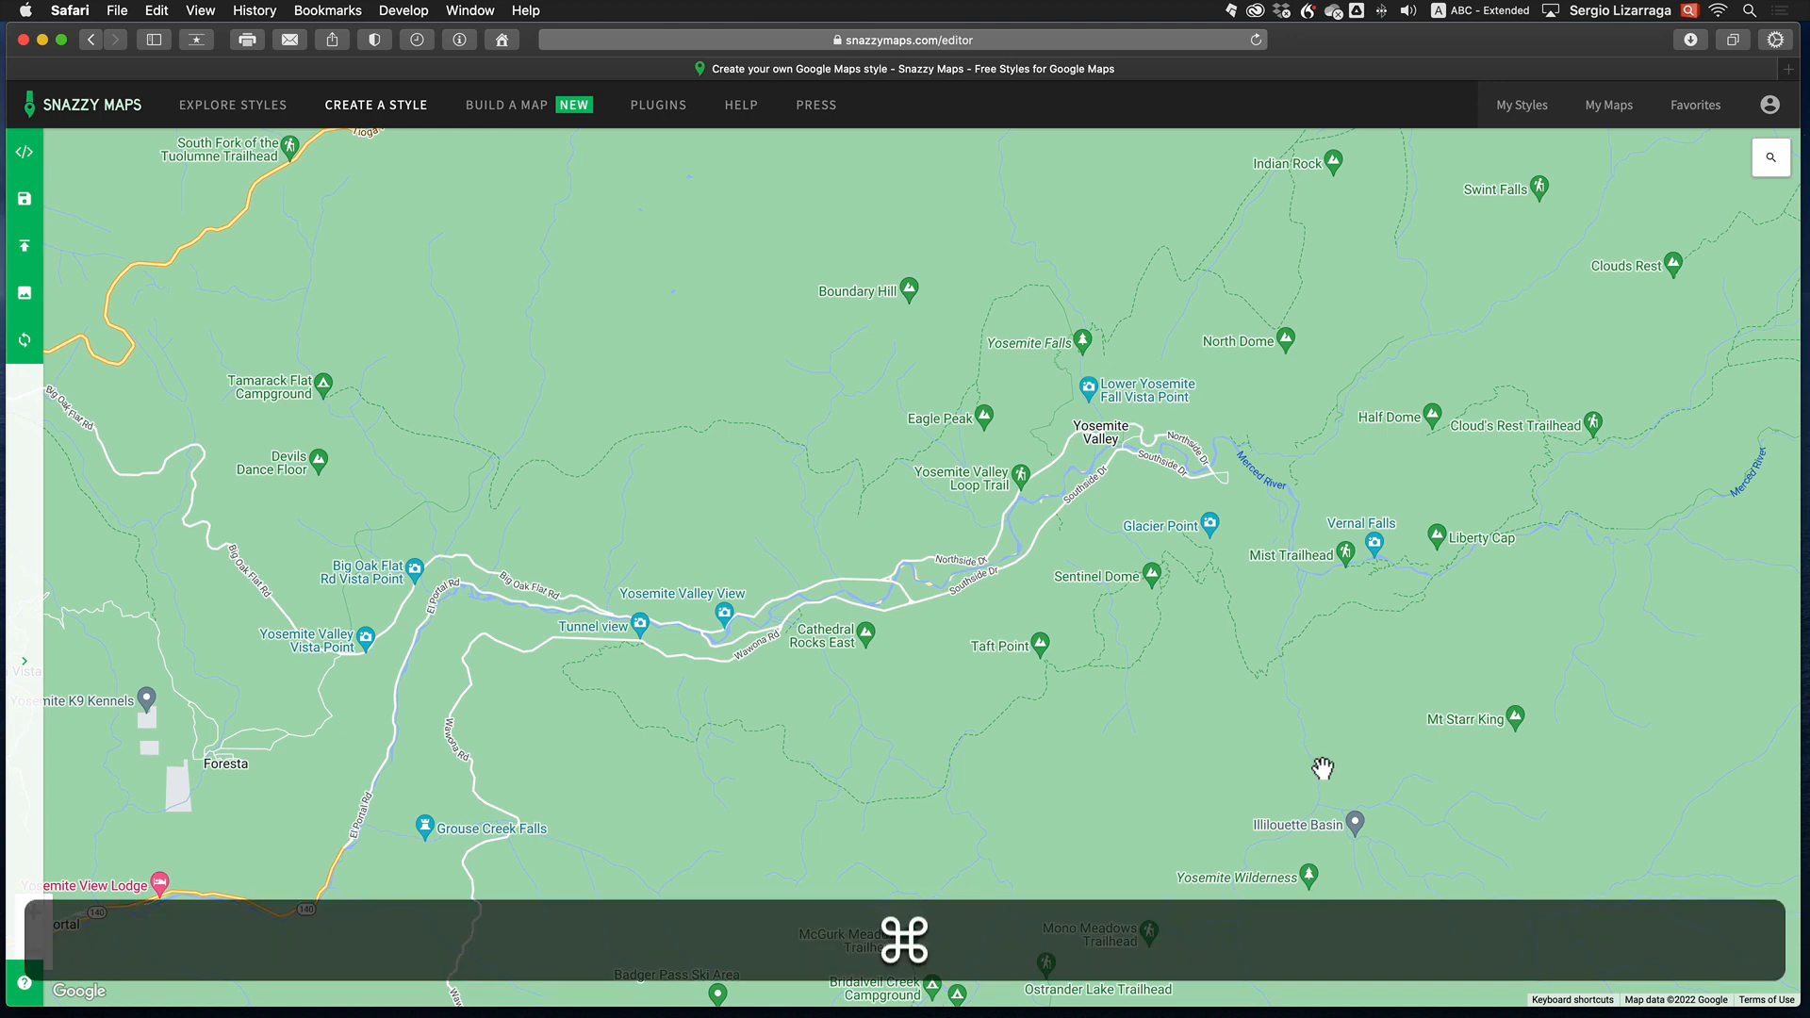
pyautogui.press('super+shift+3')
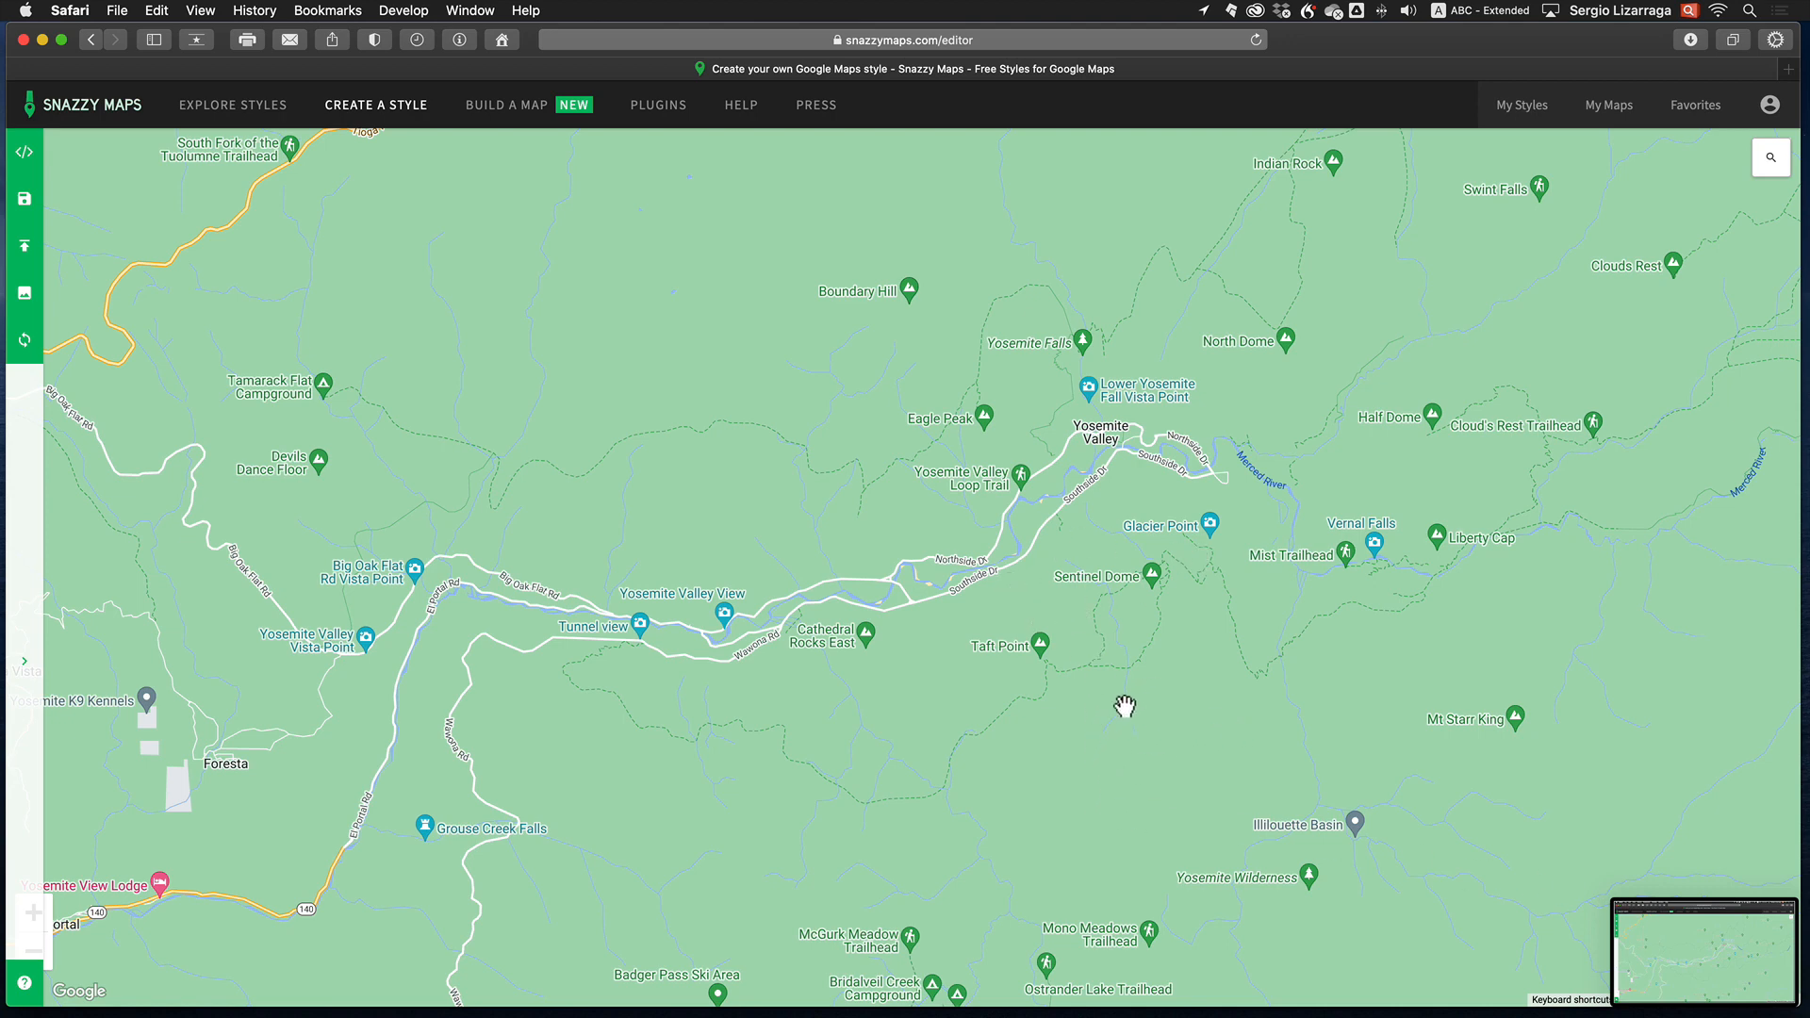
# Switch to the AllTrails window and look through the top ten trails in Yosemite National Park.
pyautogui.moveTo(1809, 320); pyautogui.dragTo(1382, 144)
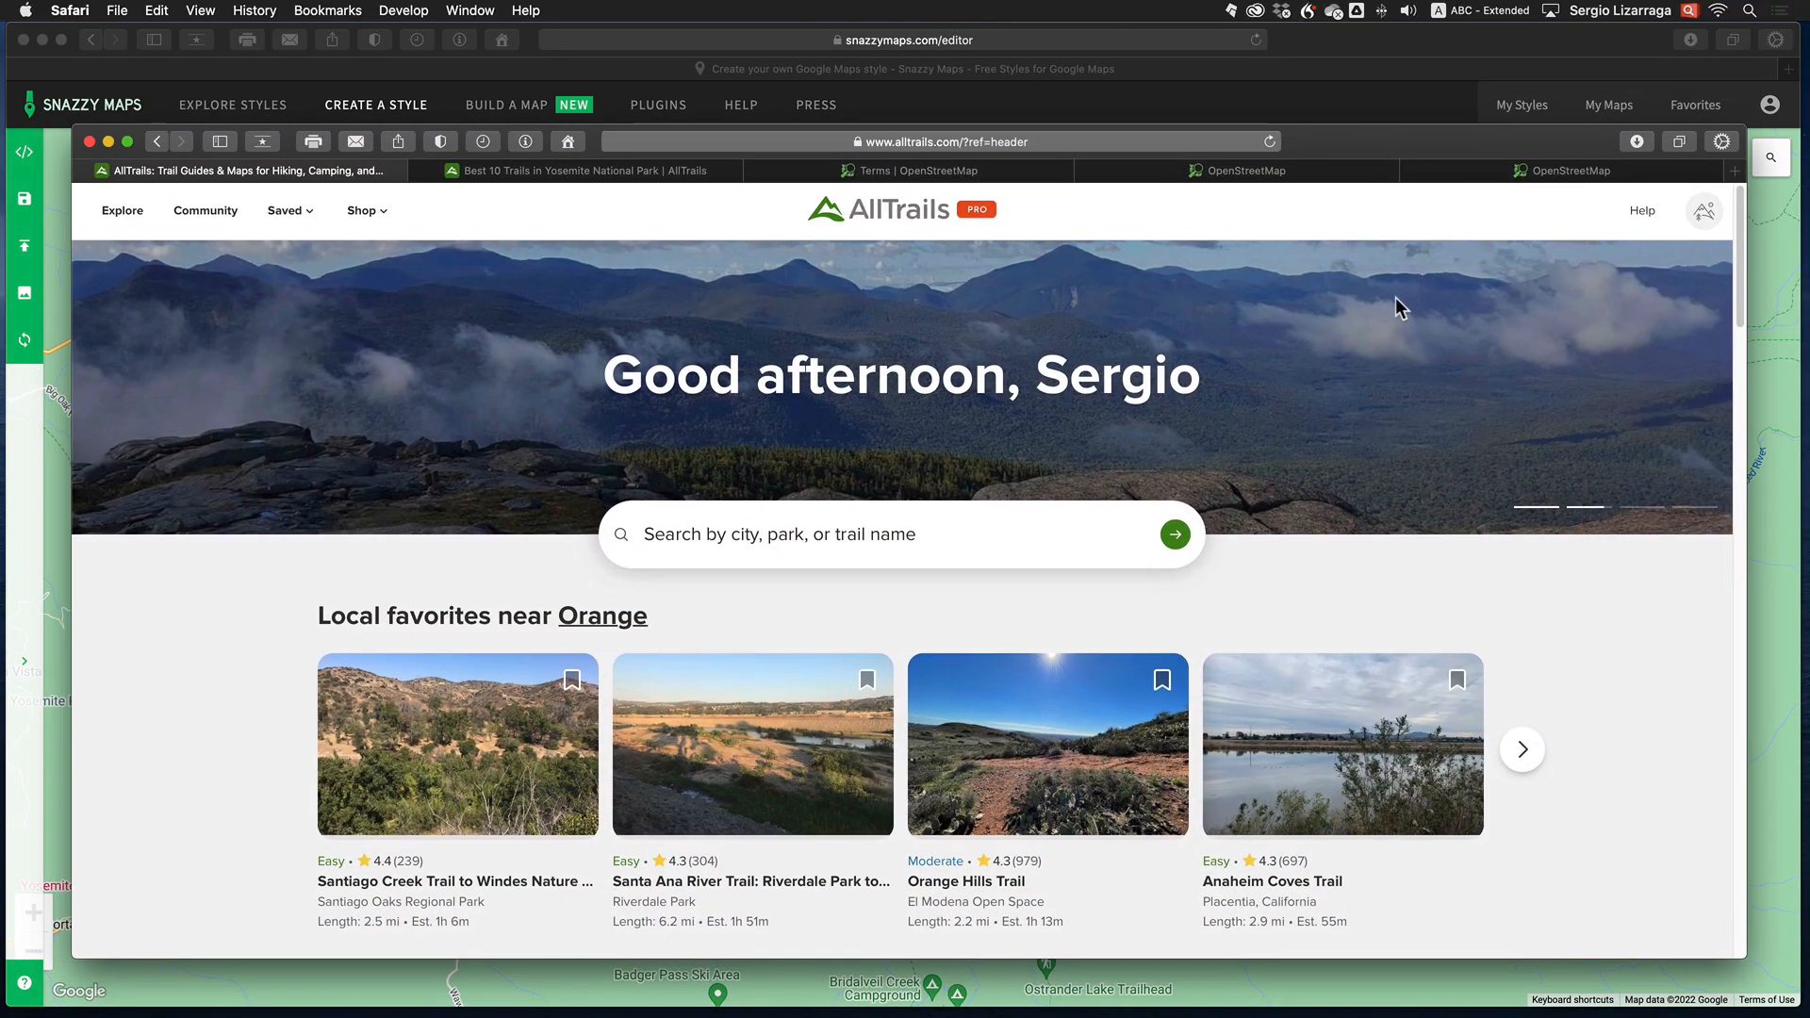
pyautogui.click(551, 172)
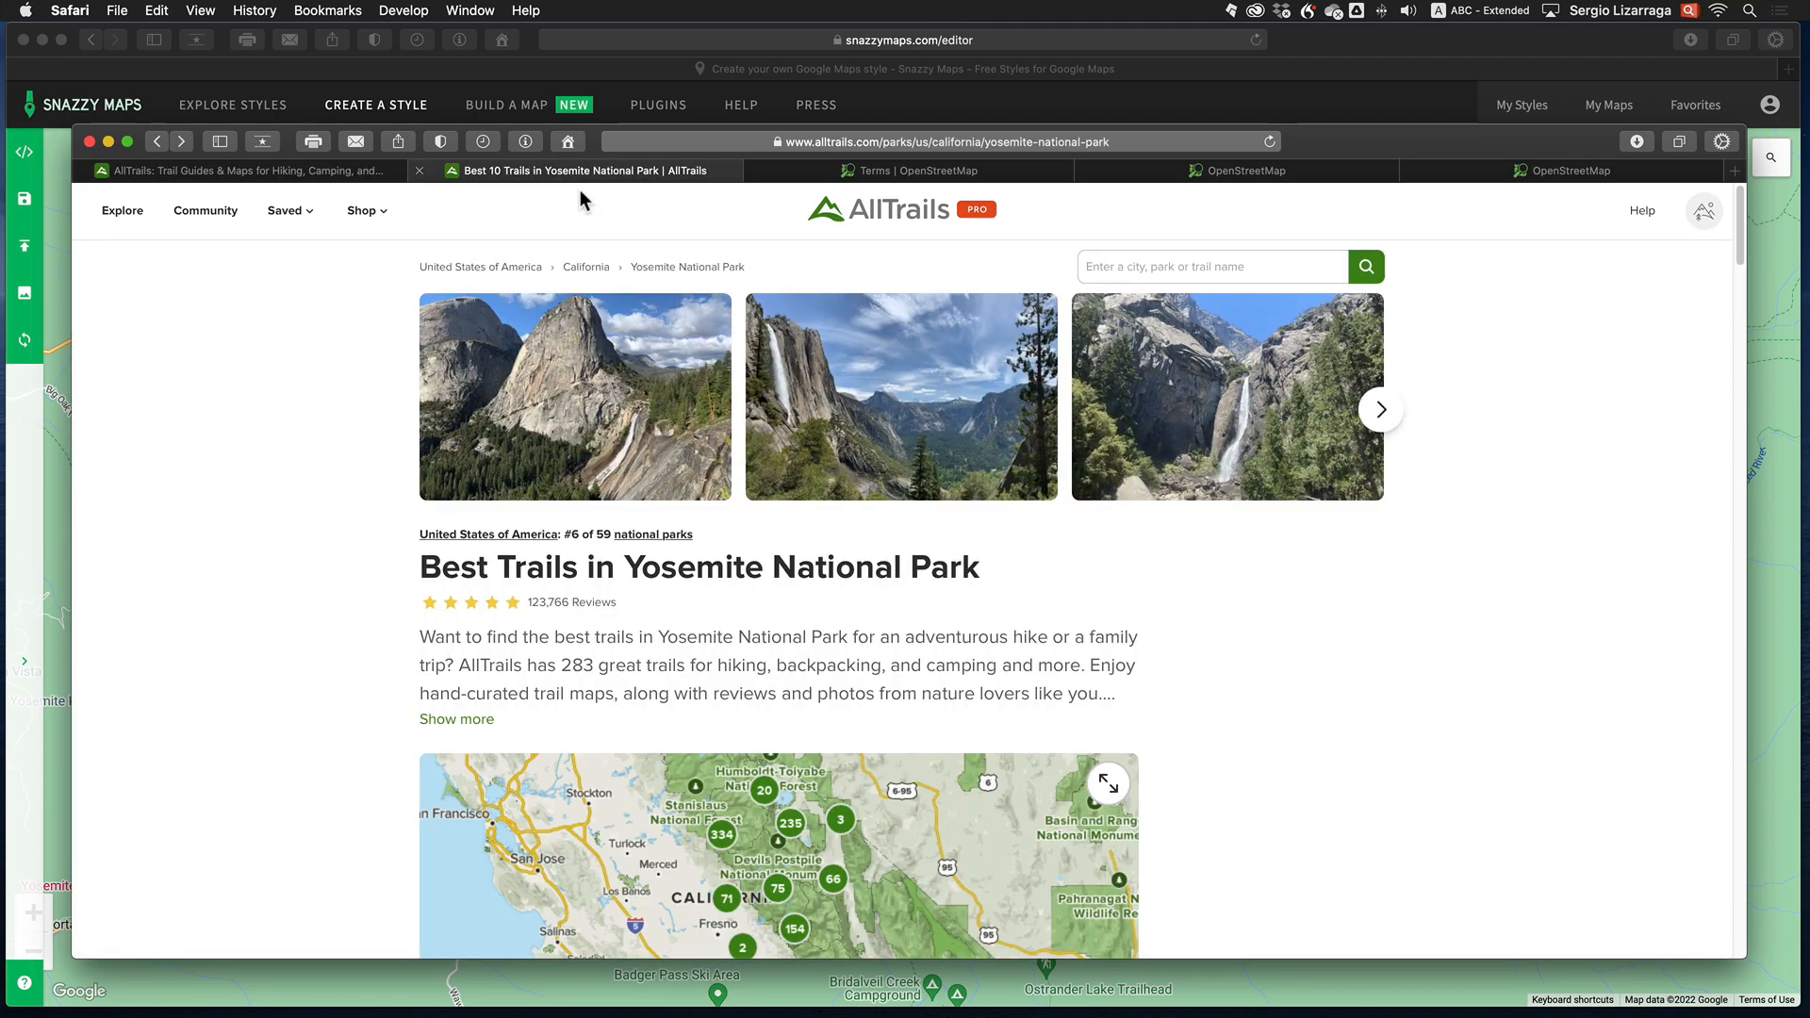
pyautogui.scroll(-20, 1196, 636)
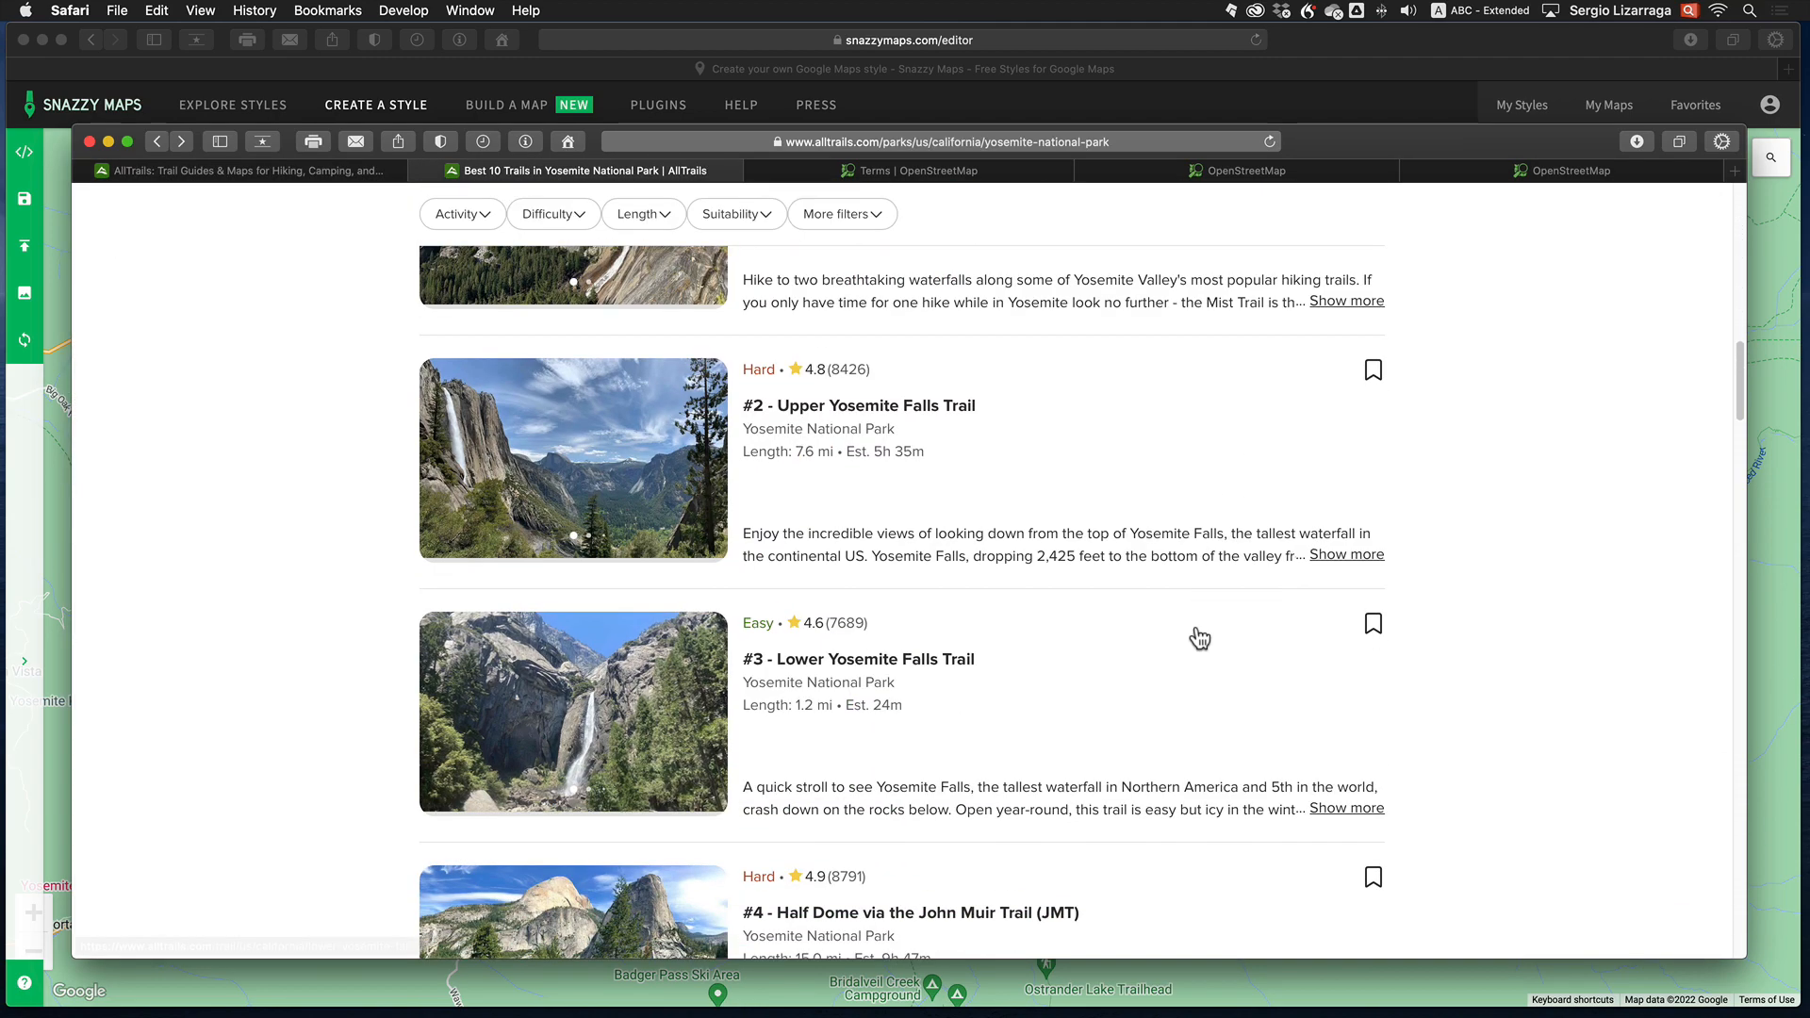
pyautogui.scroll(-15, 1199, 639)
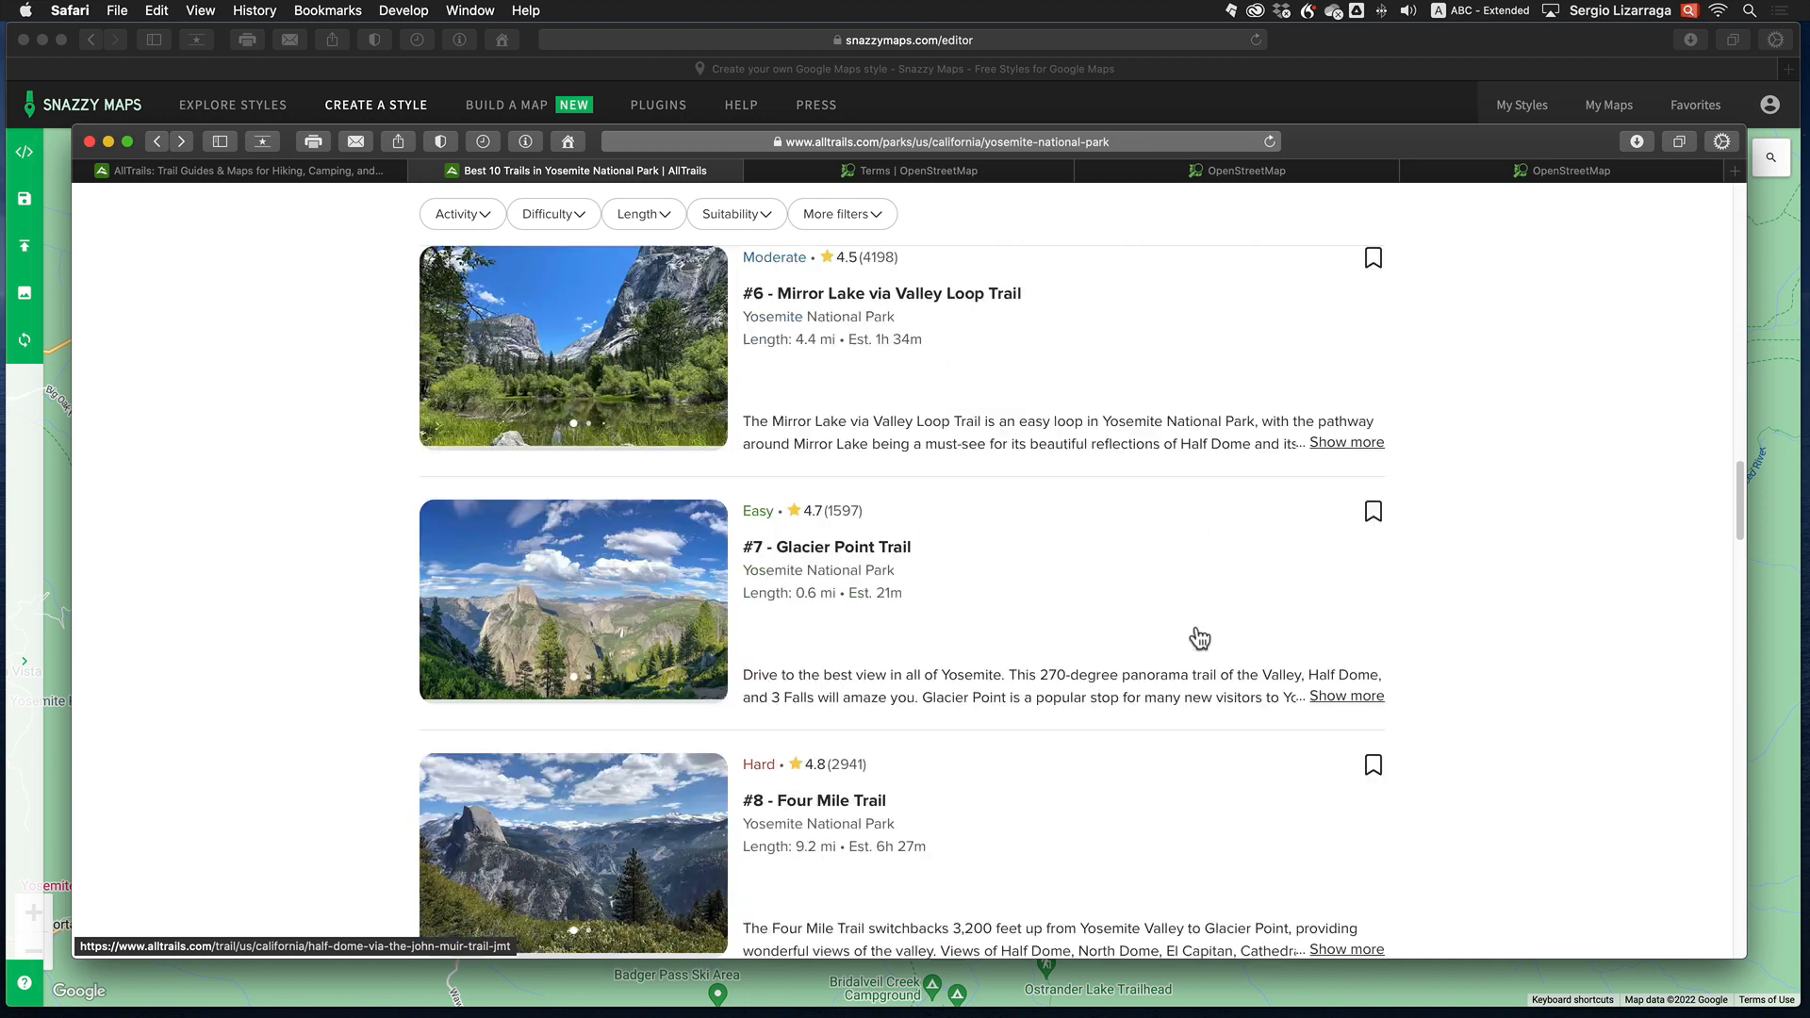
pyautogui.scroll(-6, 1199, 638)
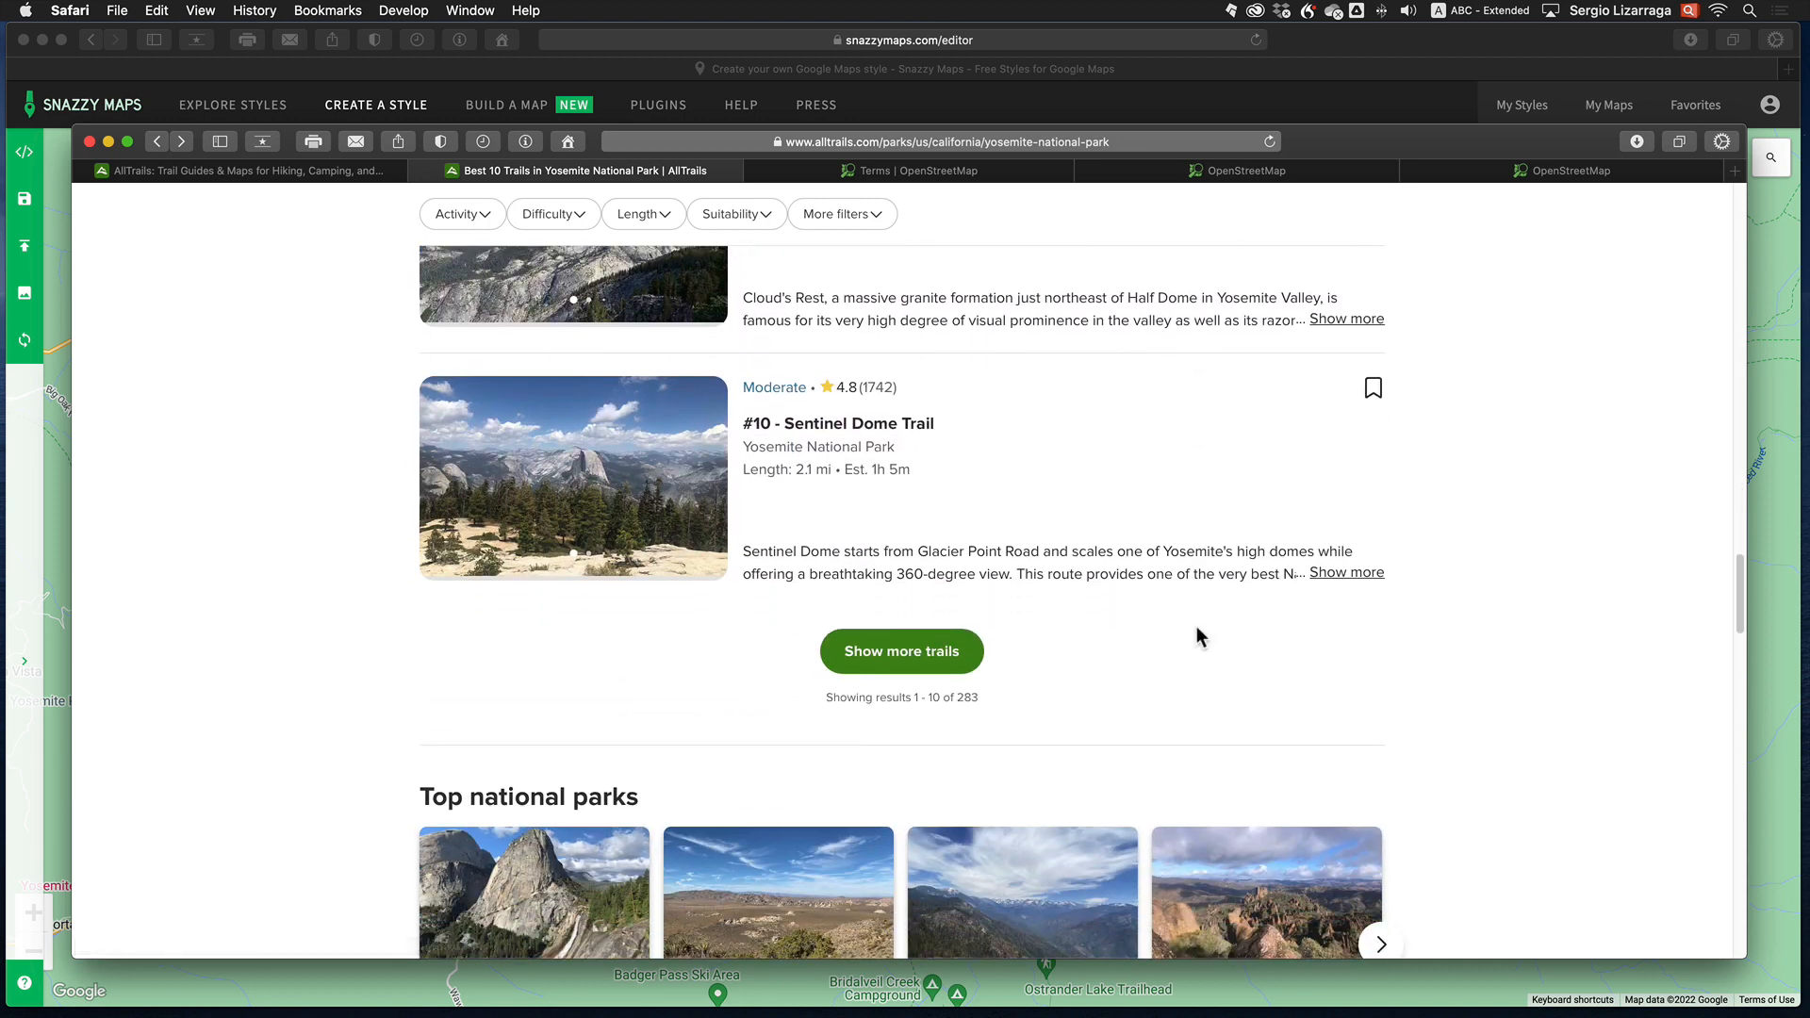
pyautogui.scroll(4, 1196, 636)
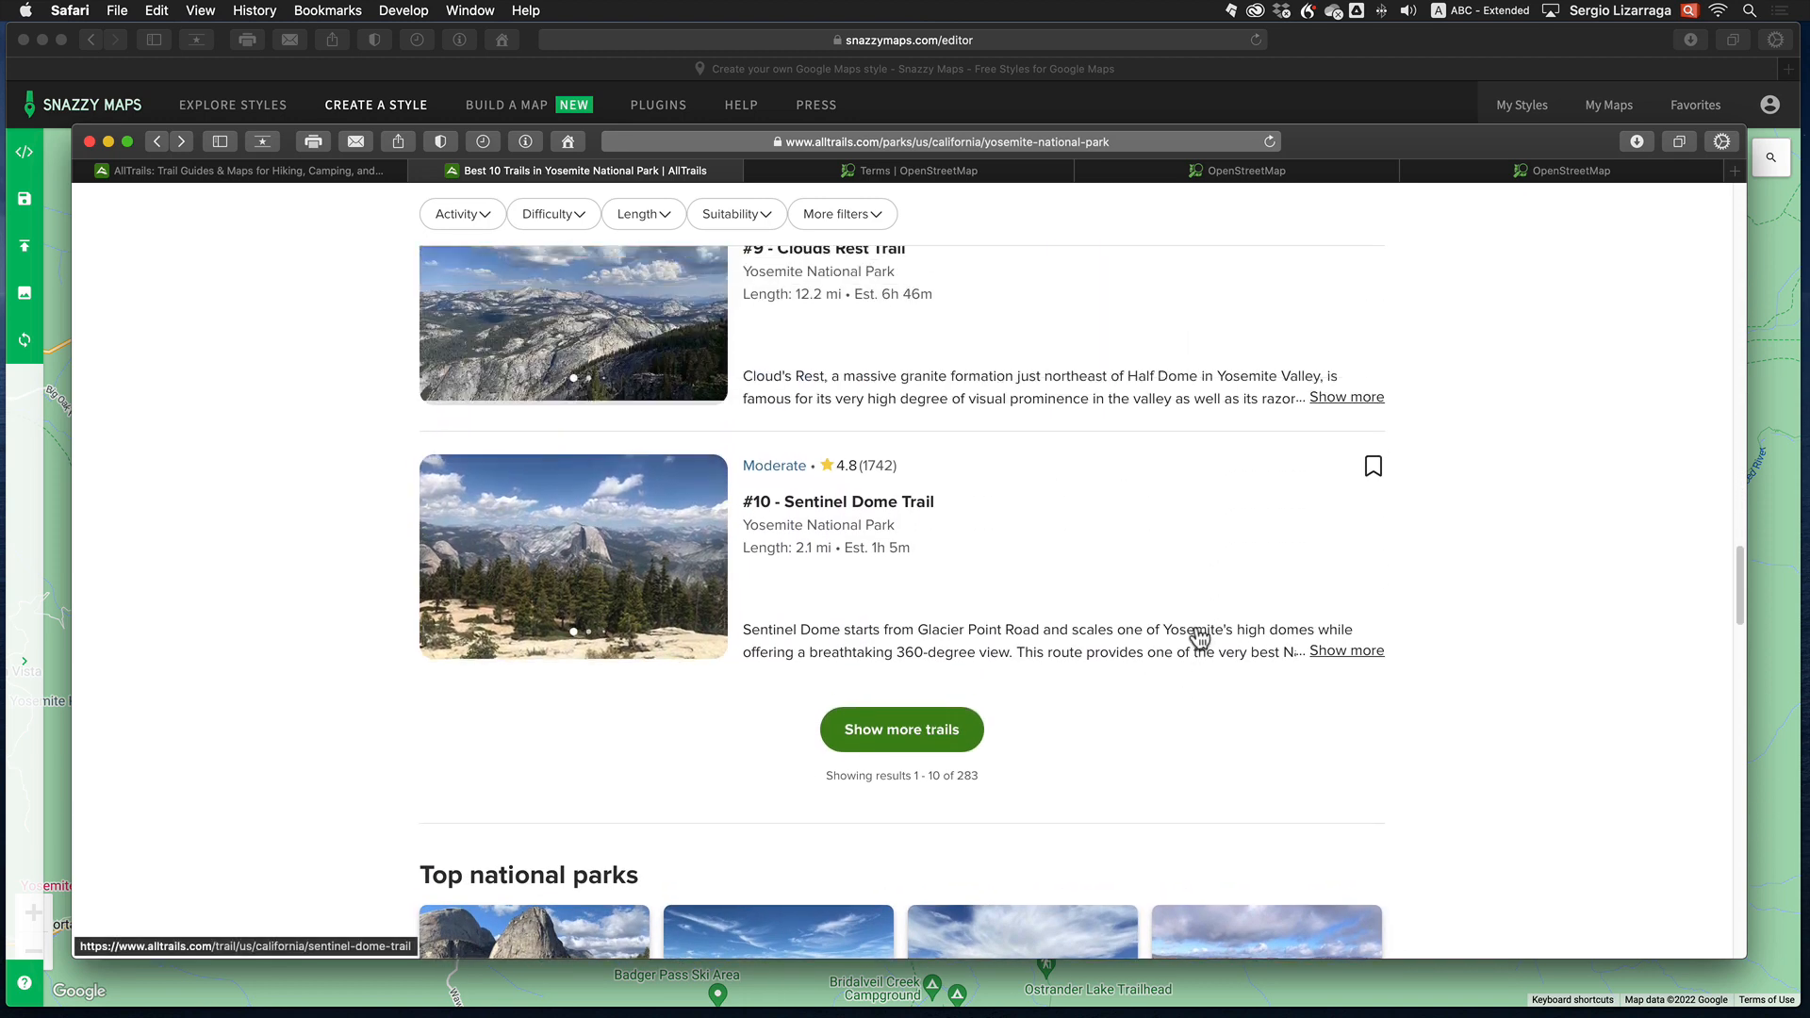
# Load more Yosemite trails and open the page for Vernal Fall Foot Bridge via John Muir Trail.
pyautogui.click(927, 731)
pyautogui.scroll(-12, 1108, 648)
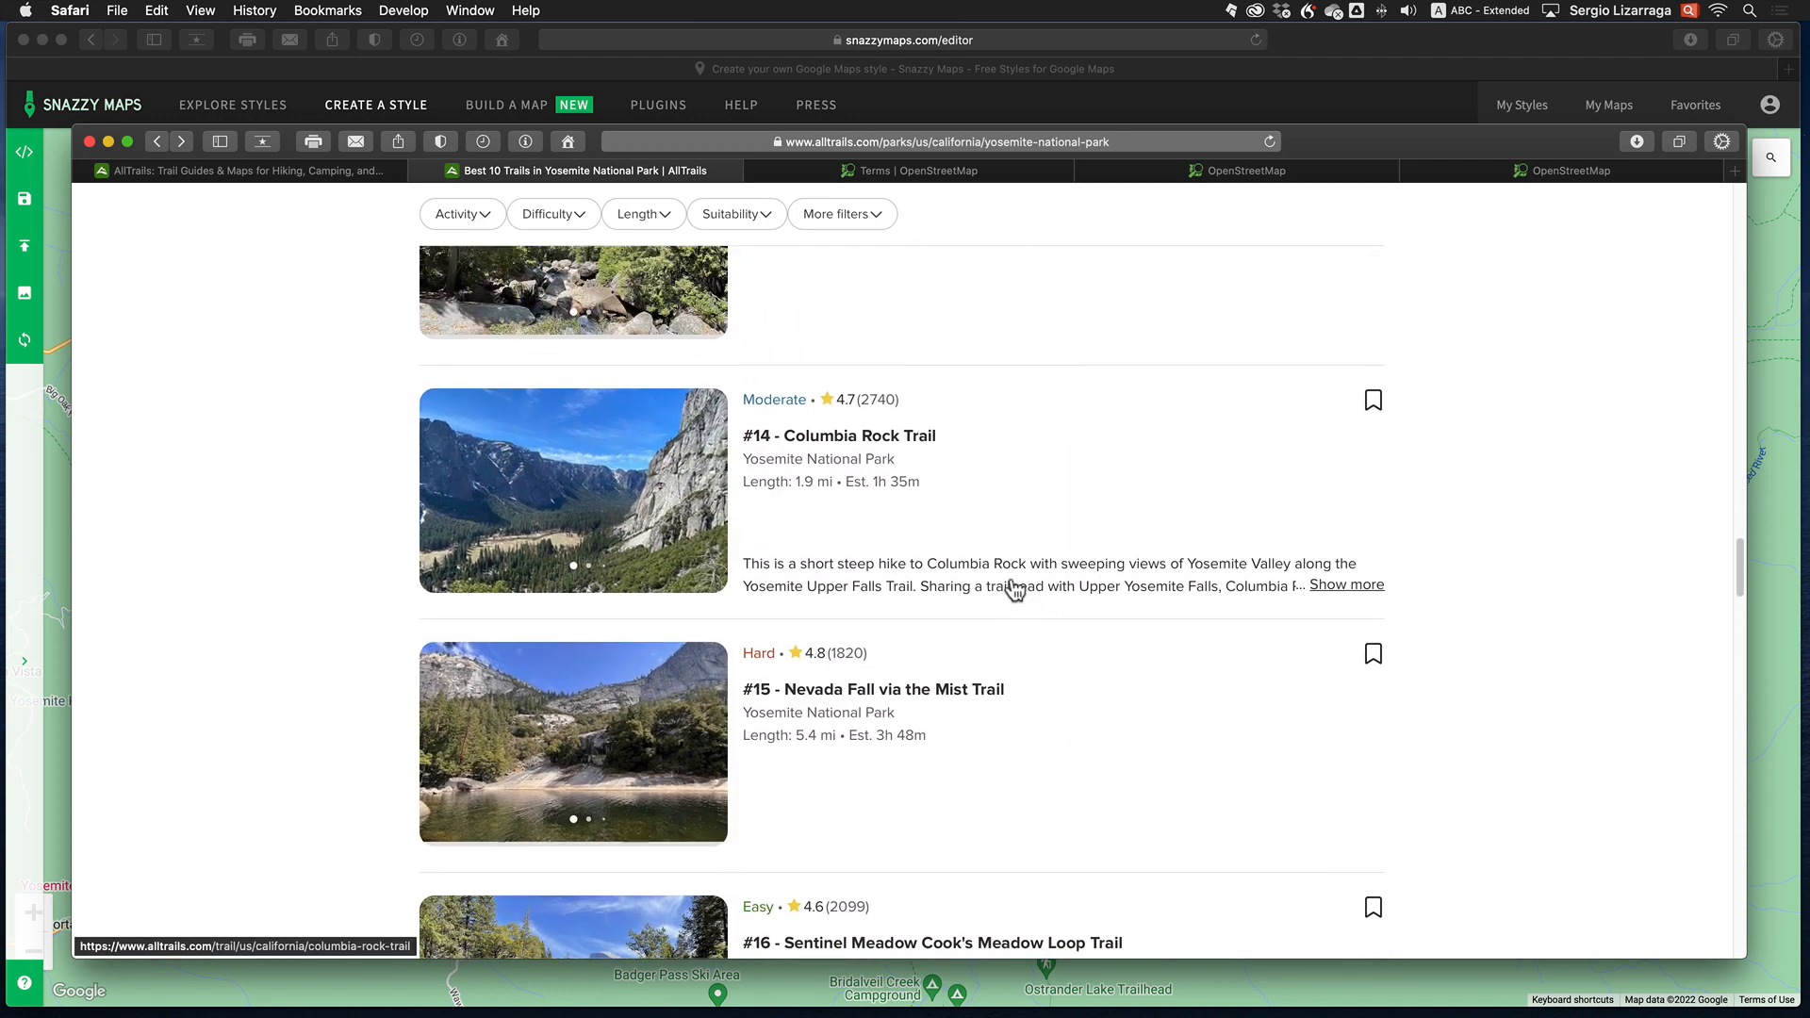
pyautogui.scroll(7, 1014, 591)
pyautogui.moveTo(665, 592)
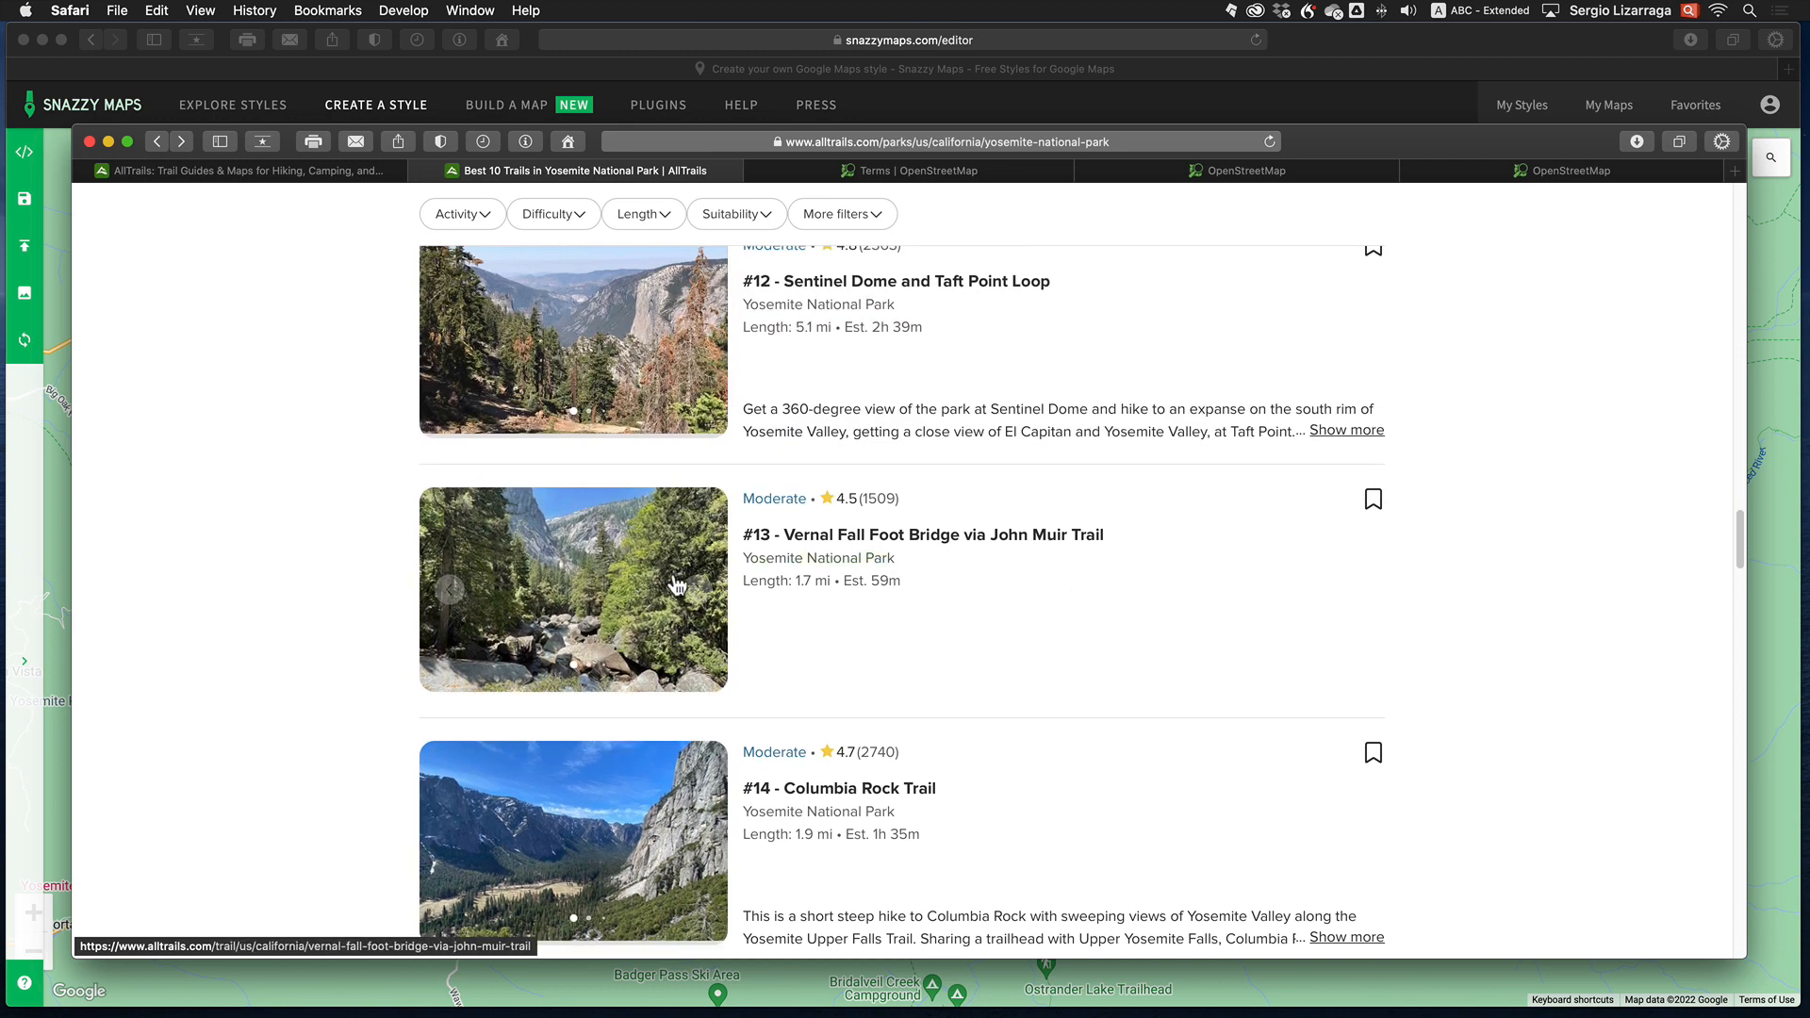
pyautogui.click(665, 592)
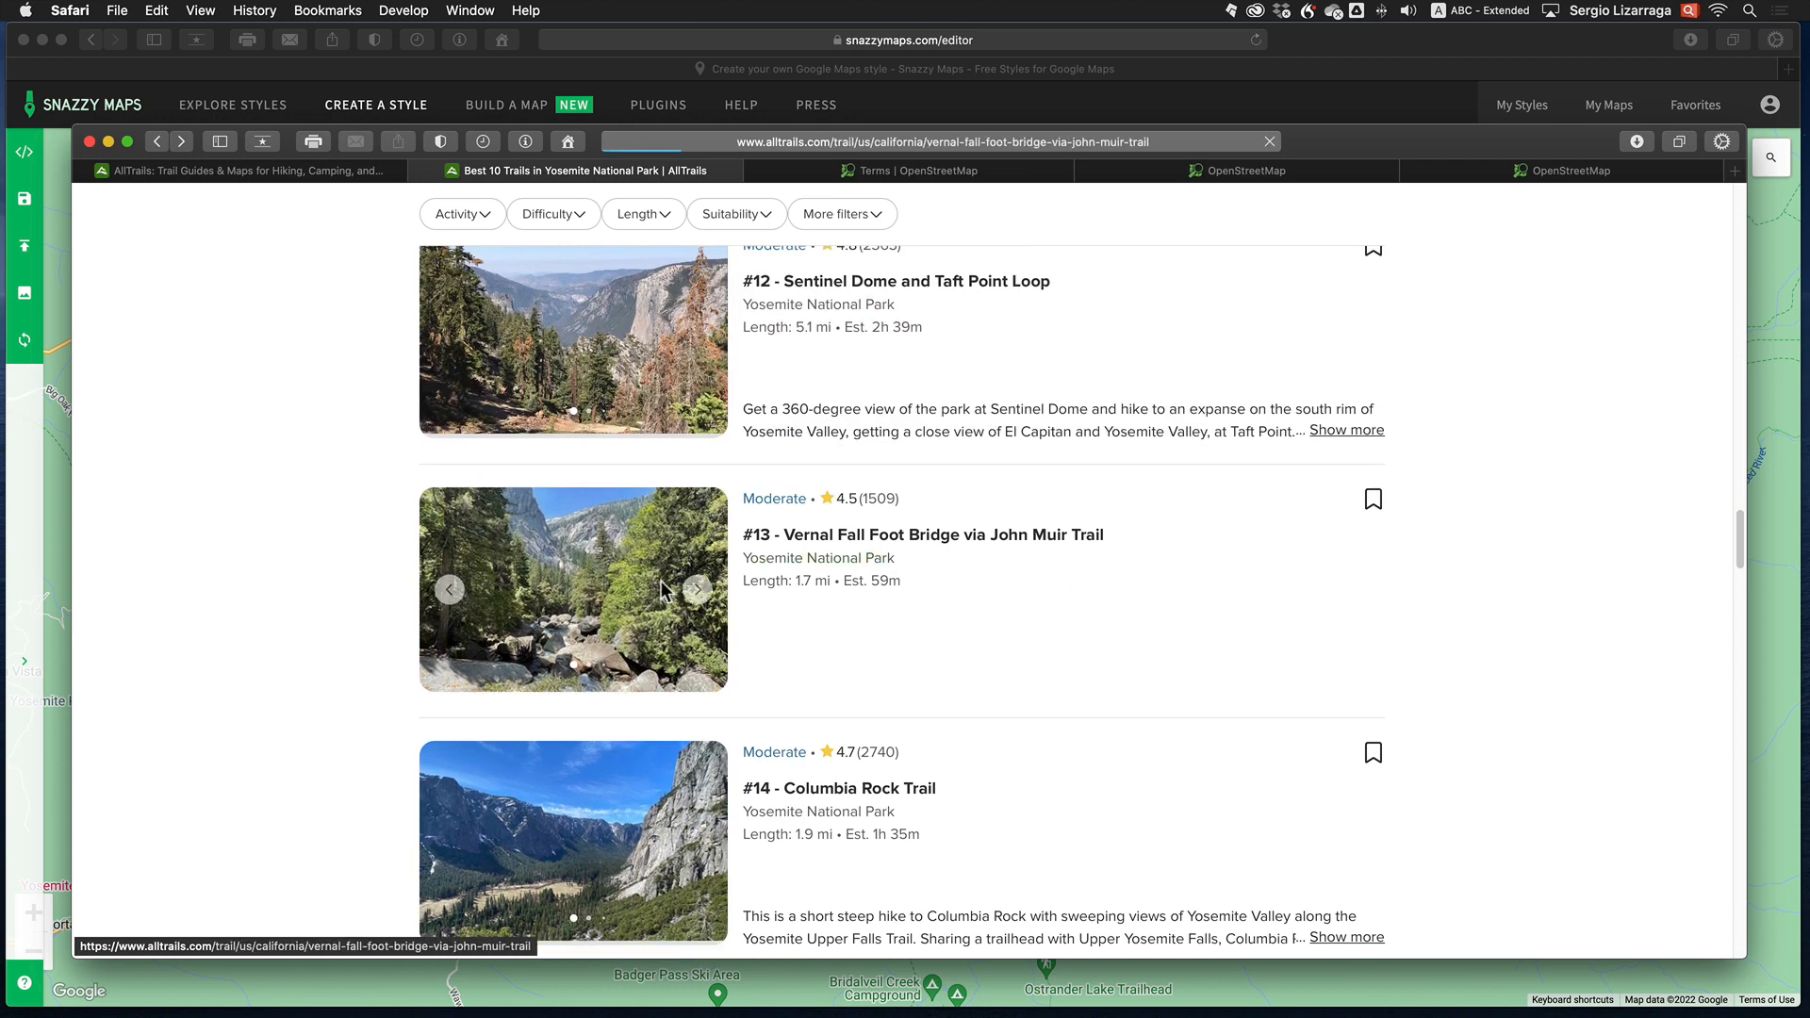
pyautogui.scroll(-3, 1179, 679)
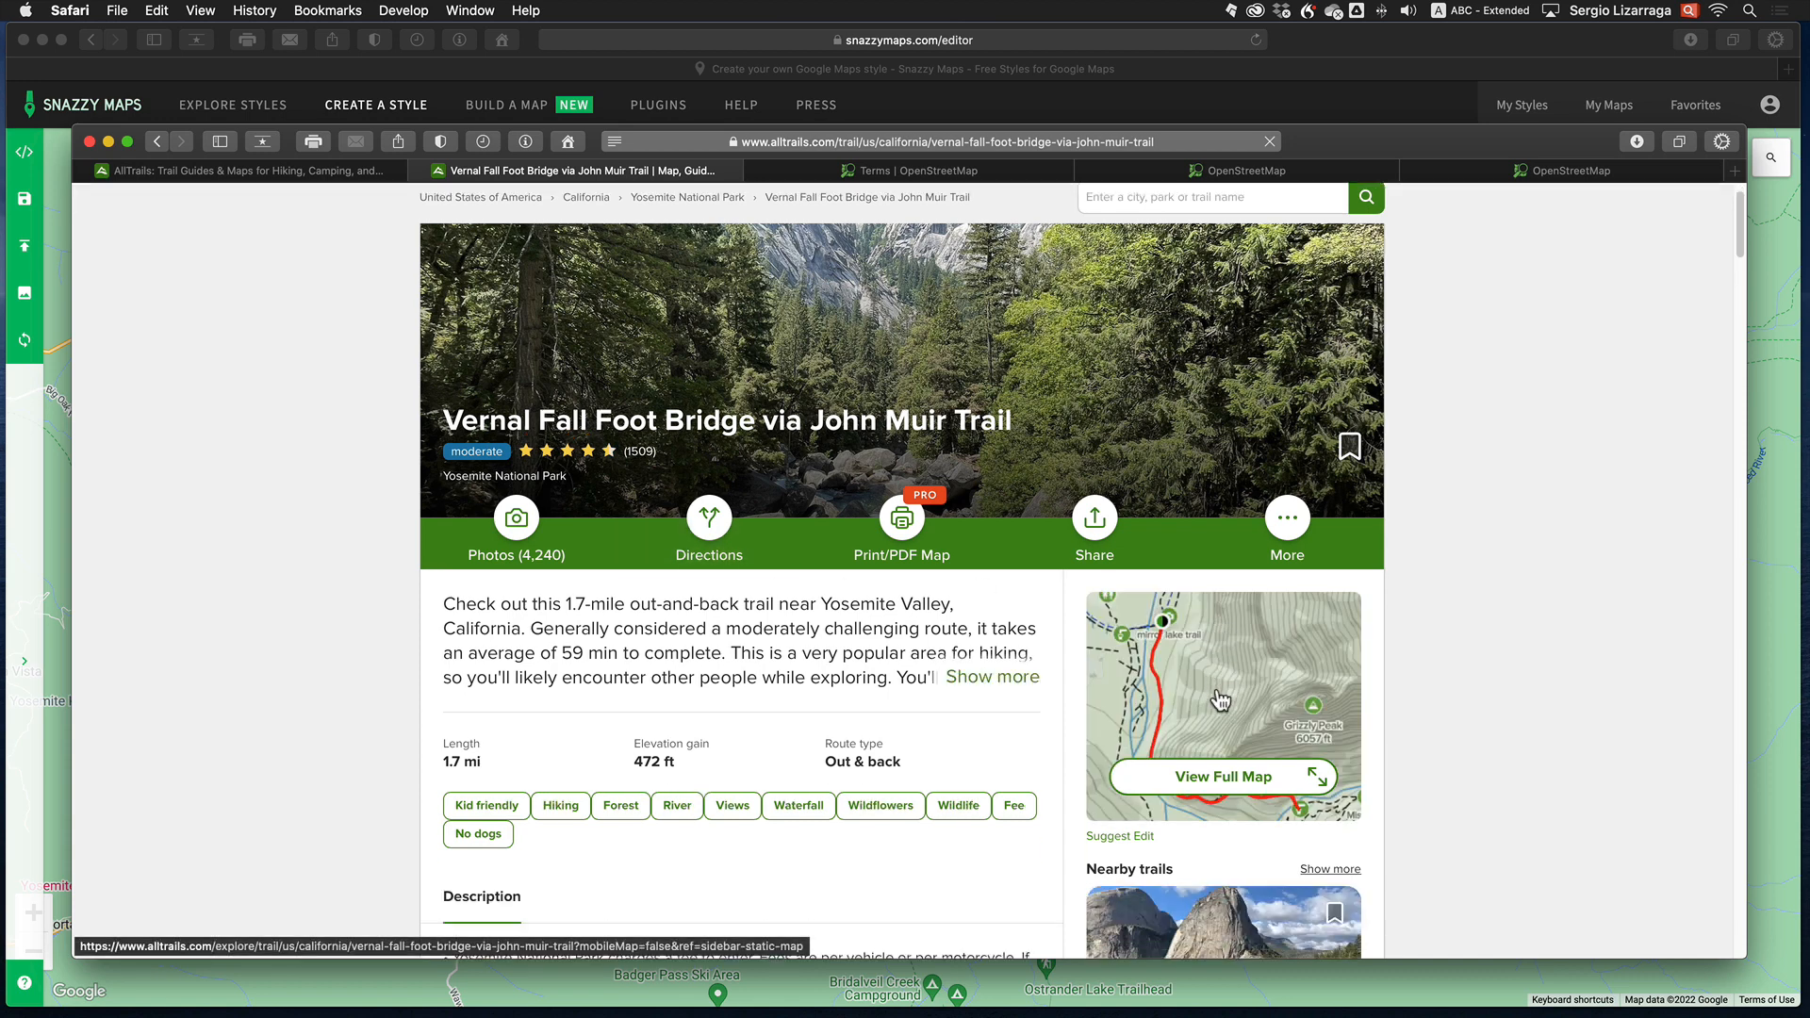
# Open the trail's full map, examine its start/end point, route and surroundings out to Yosemite Lodge, and move the AllTrails window off the Snazzy Maps editor.
pyautogui.click(1231, 675)
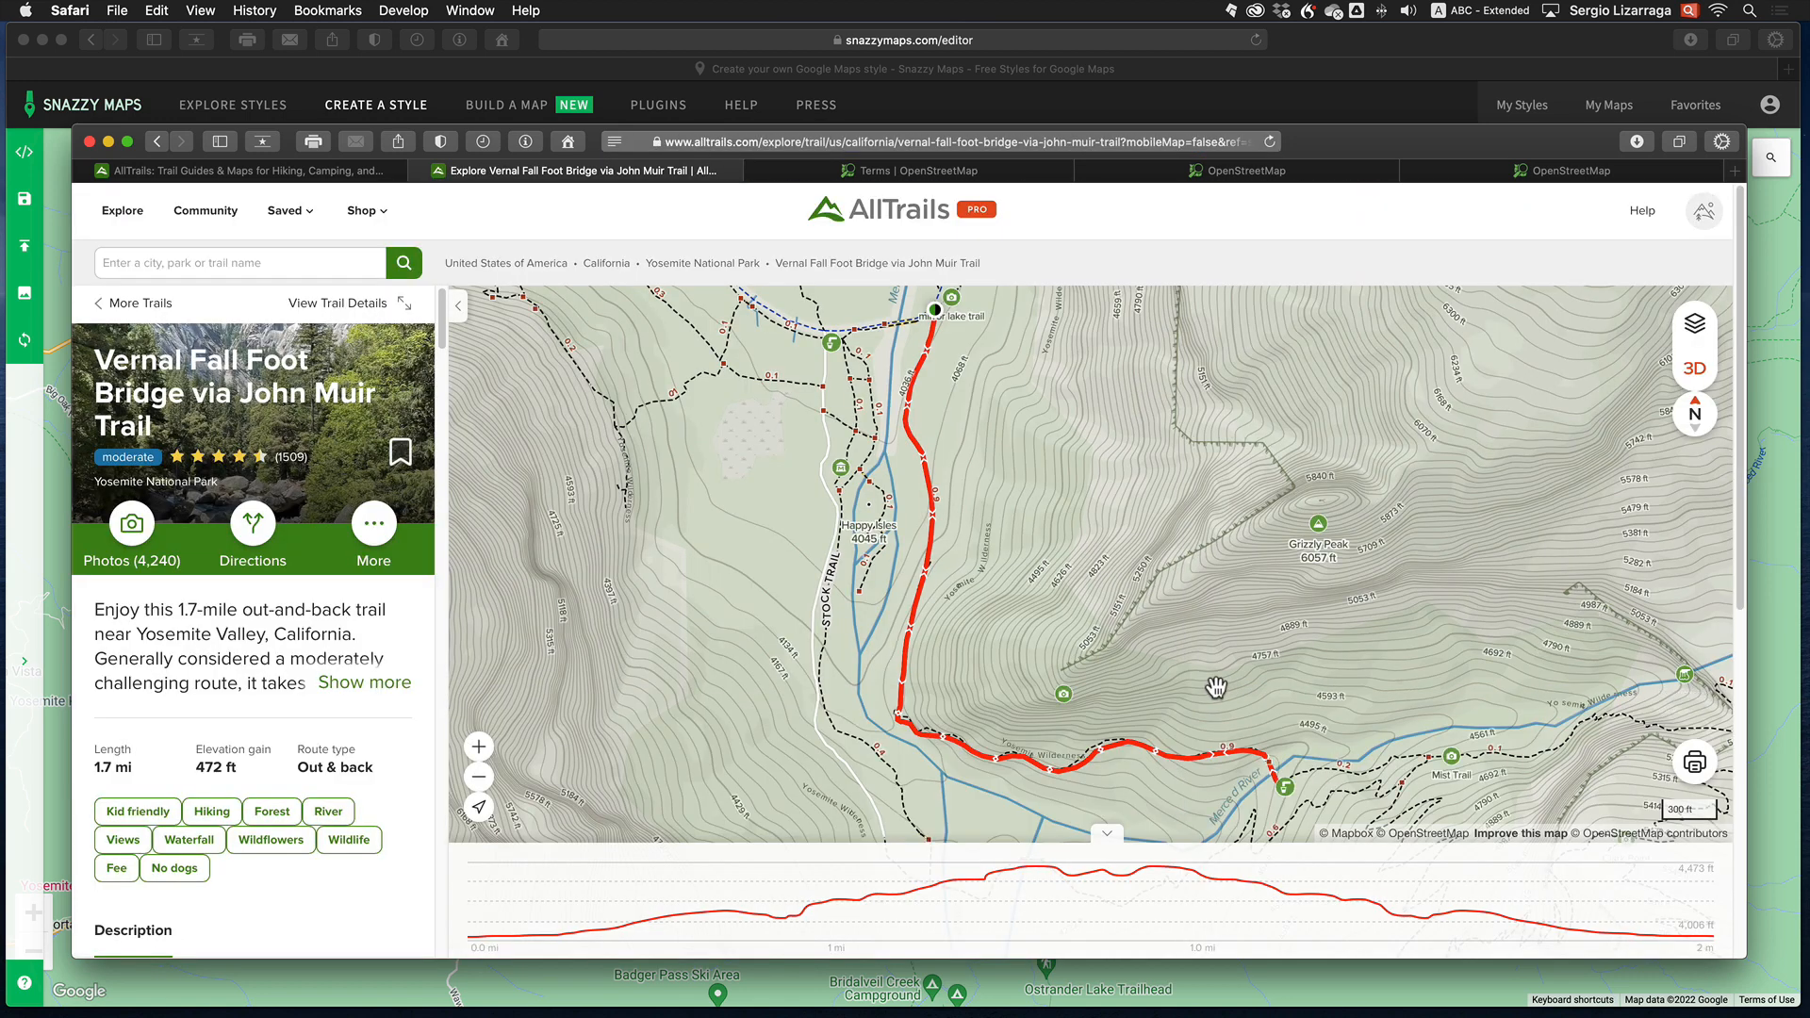
pyautogui.scroll(-5, 1079, 614)
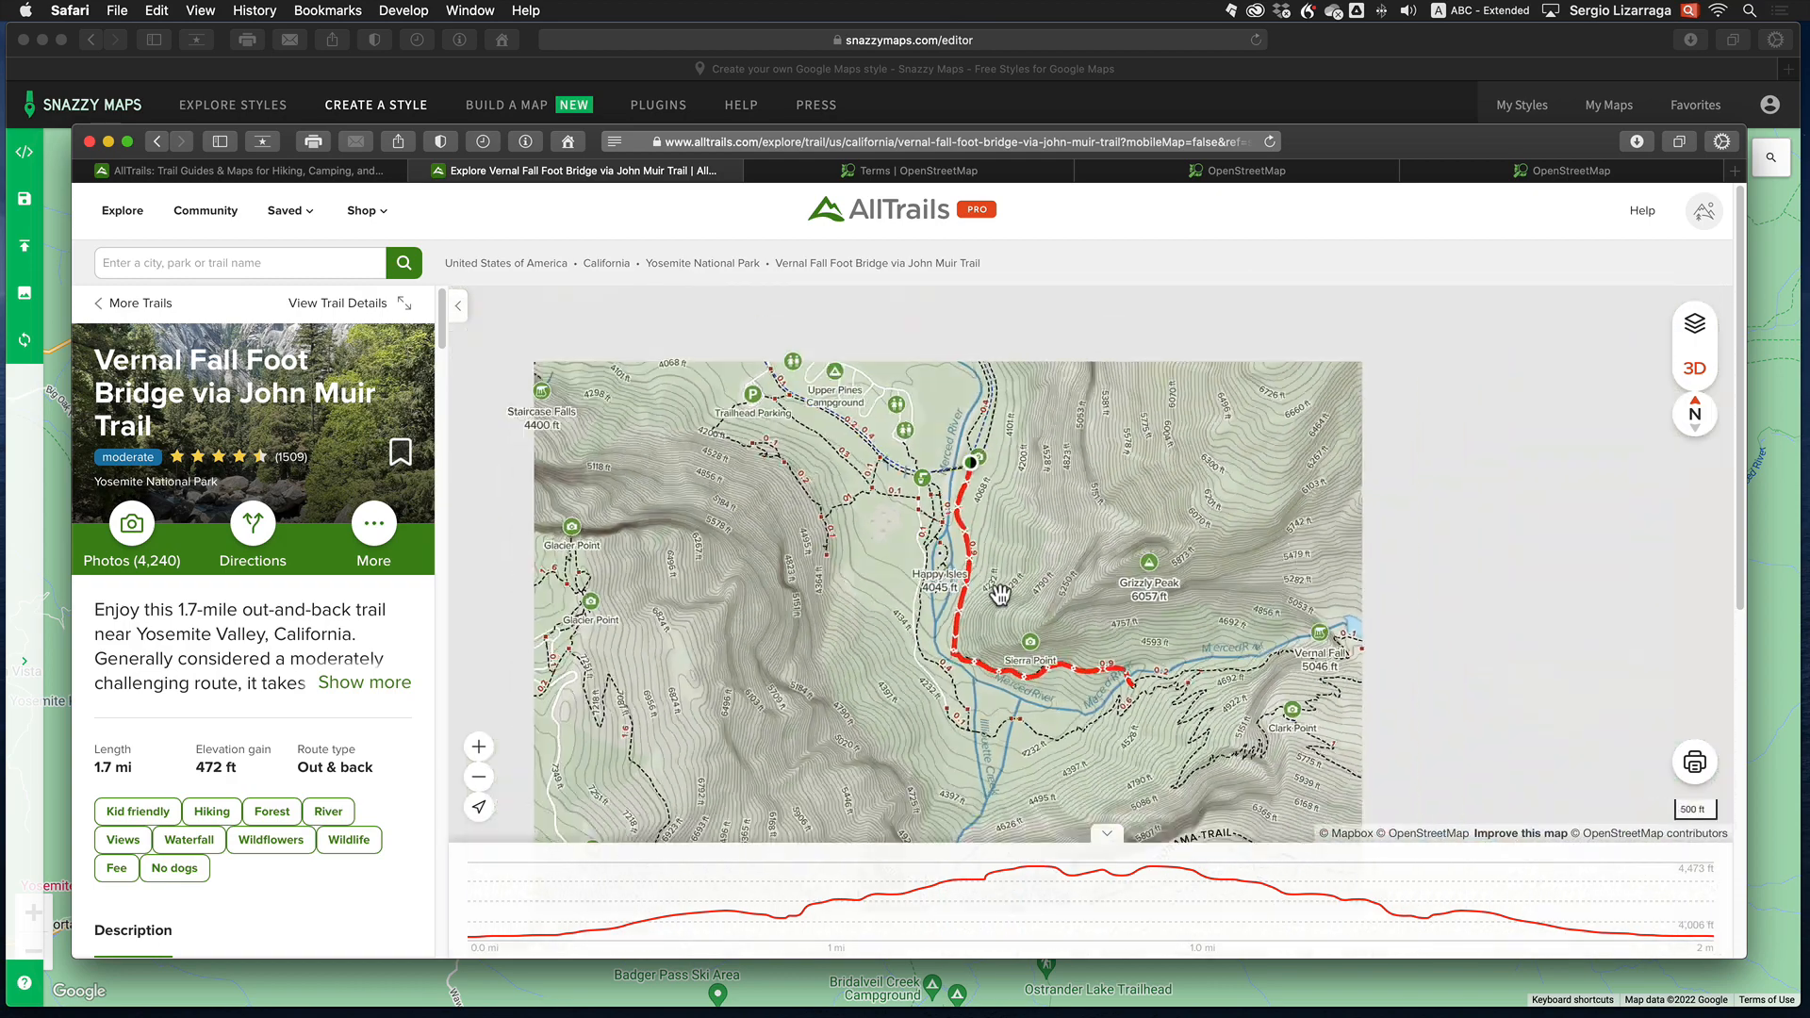
pyautogui.moveTo(1091, 647); pyautogui.dragTo(1270, 687)
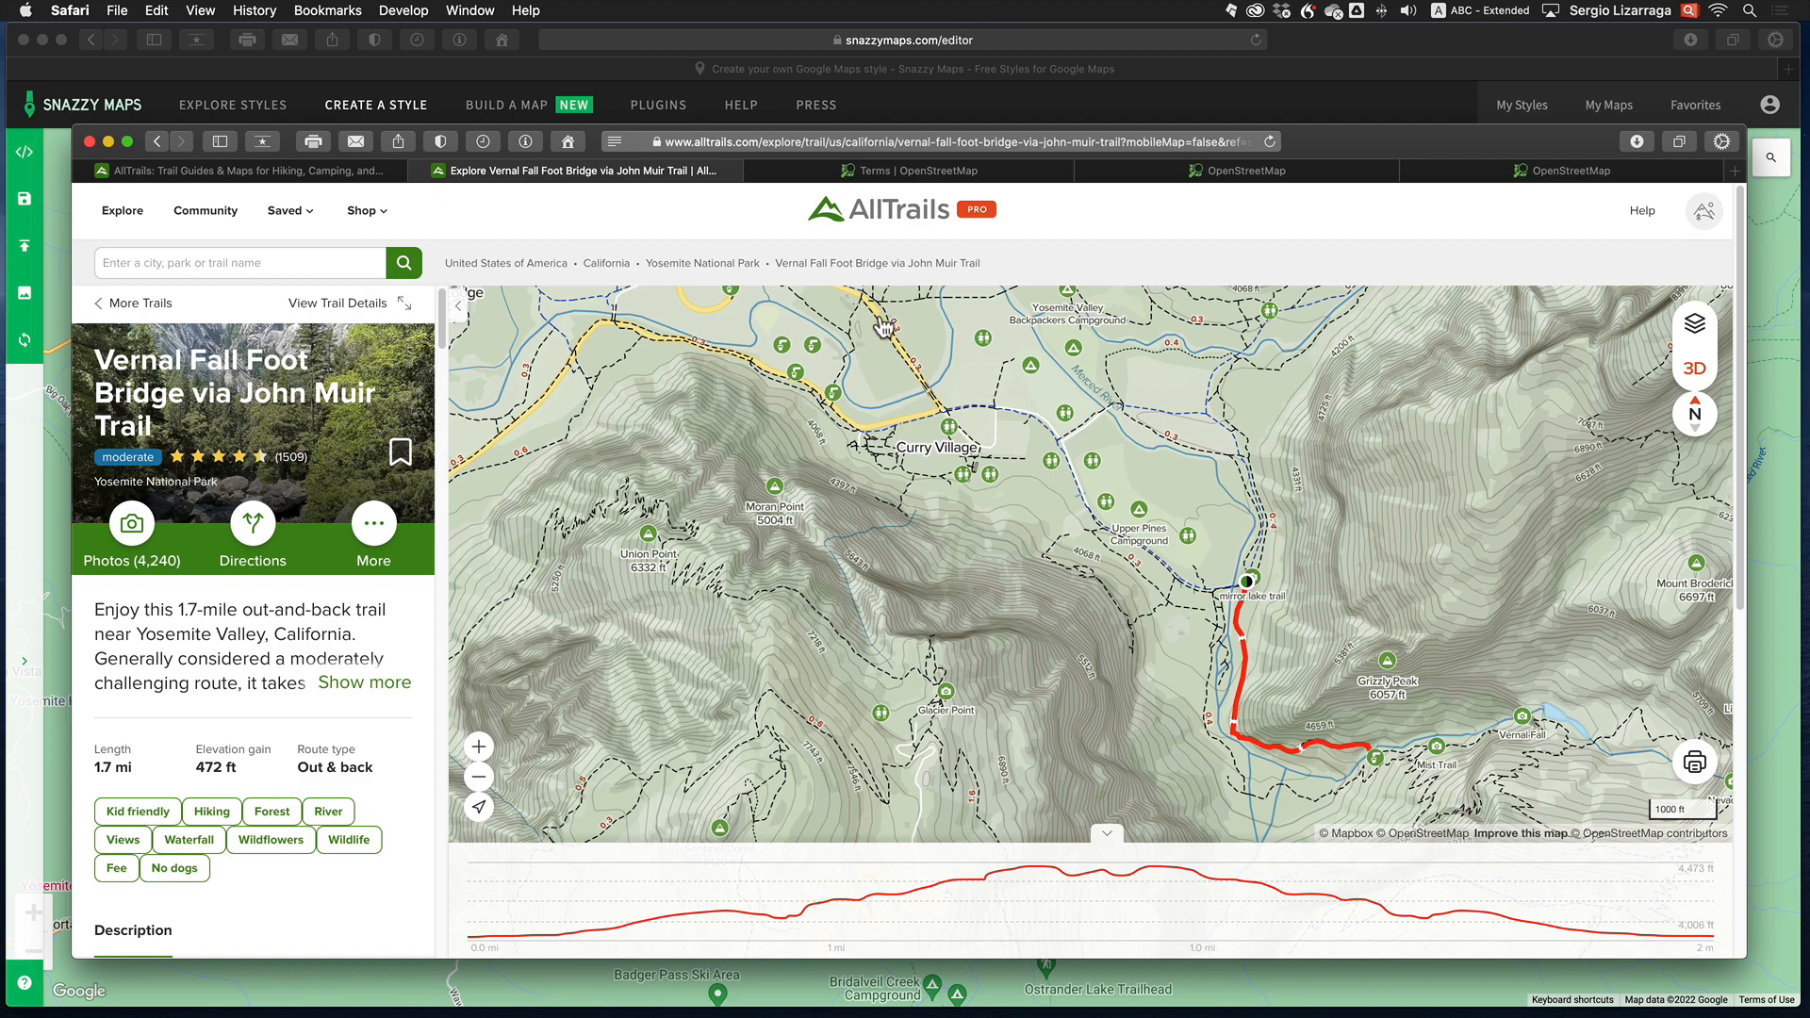
pyautogui.moveTo(1244, 583)
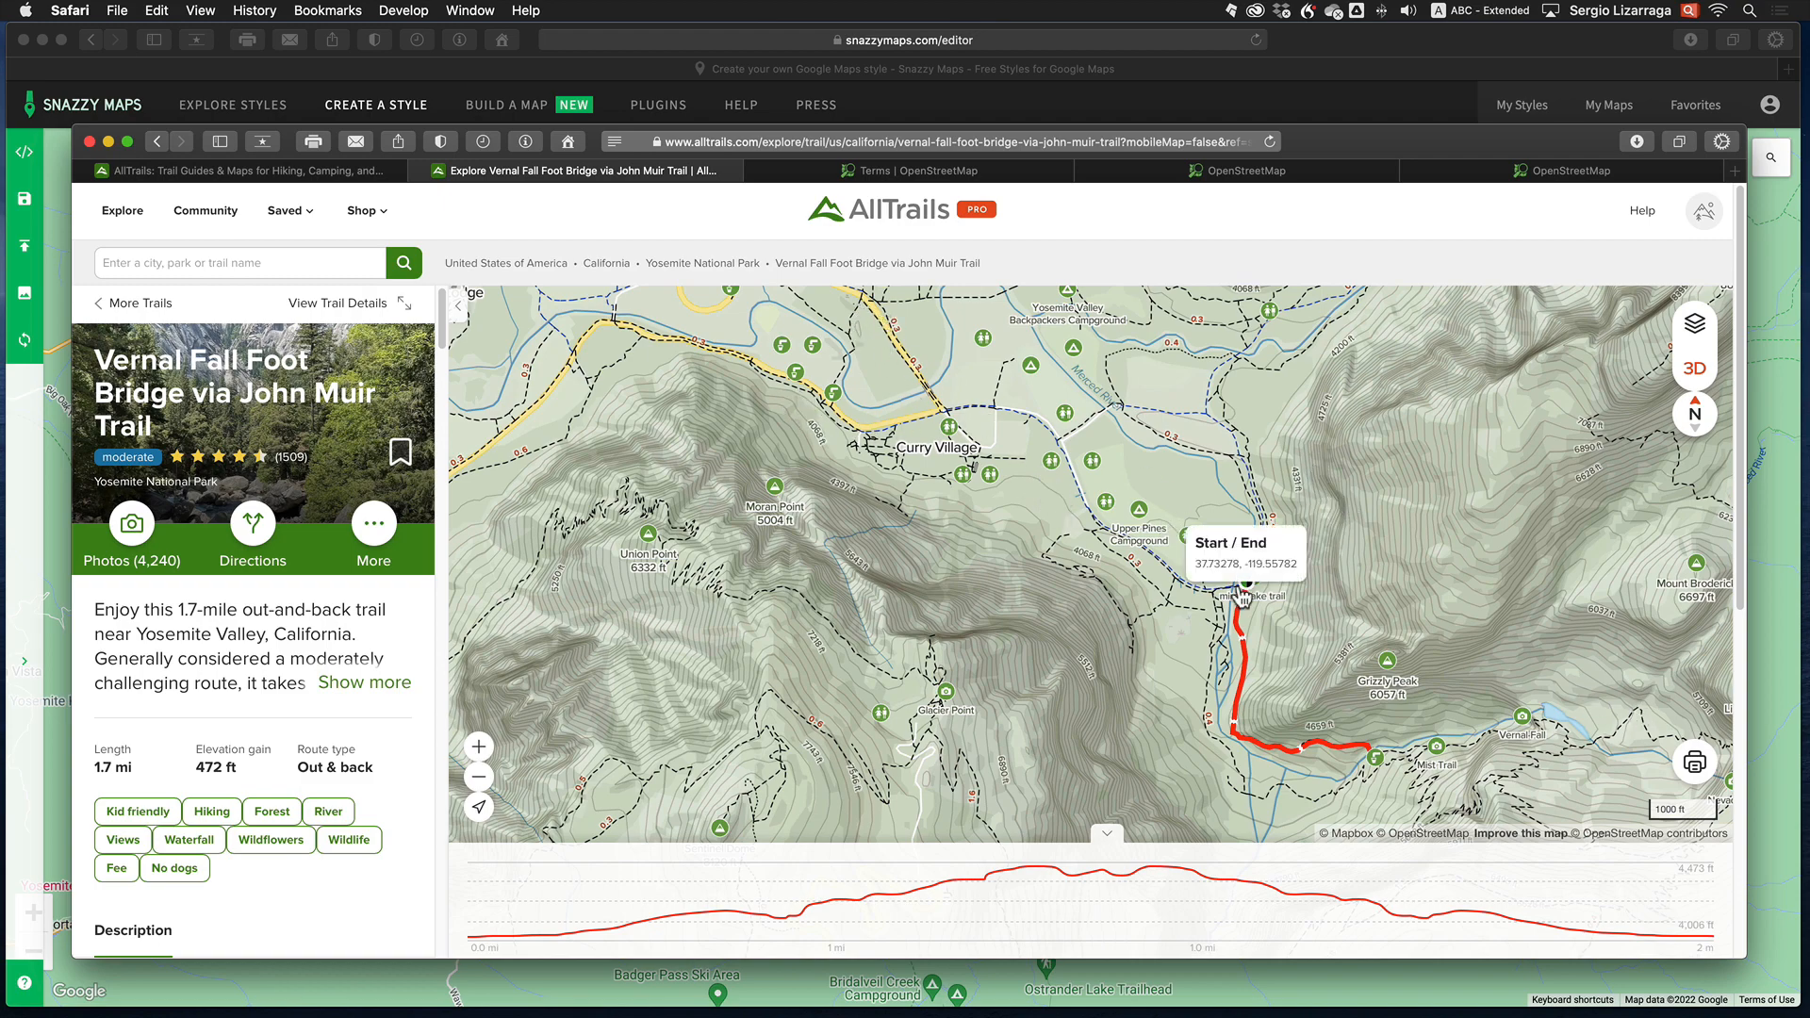
pyautogui.scroll(-3, 1235, 592)
pyautogui.scroll(-2, 1233, 594)
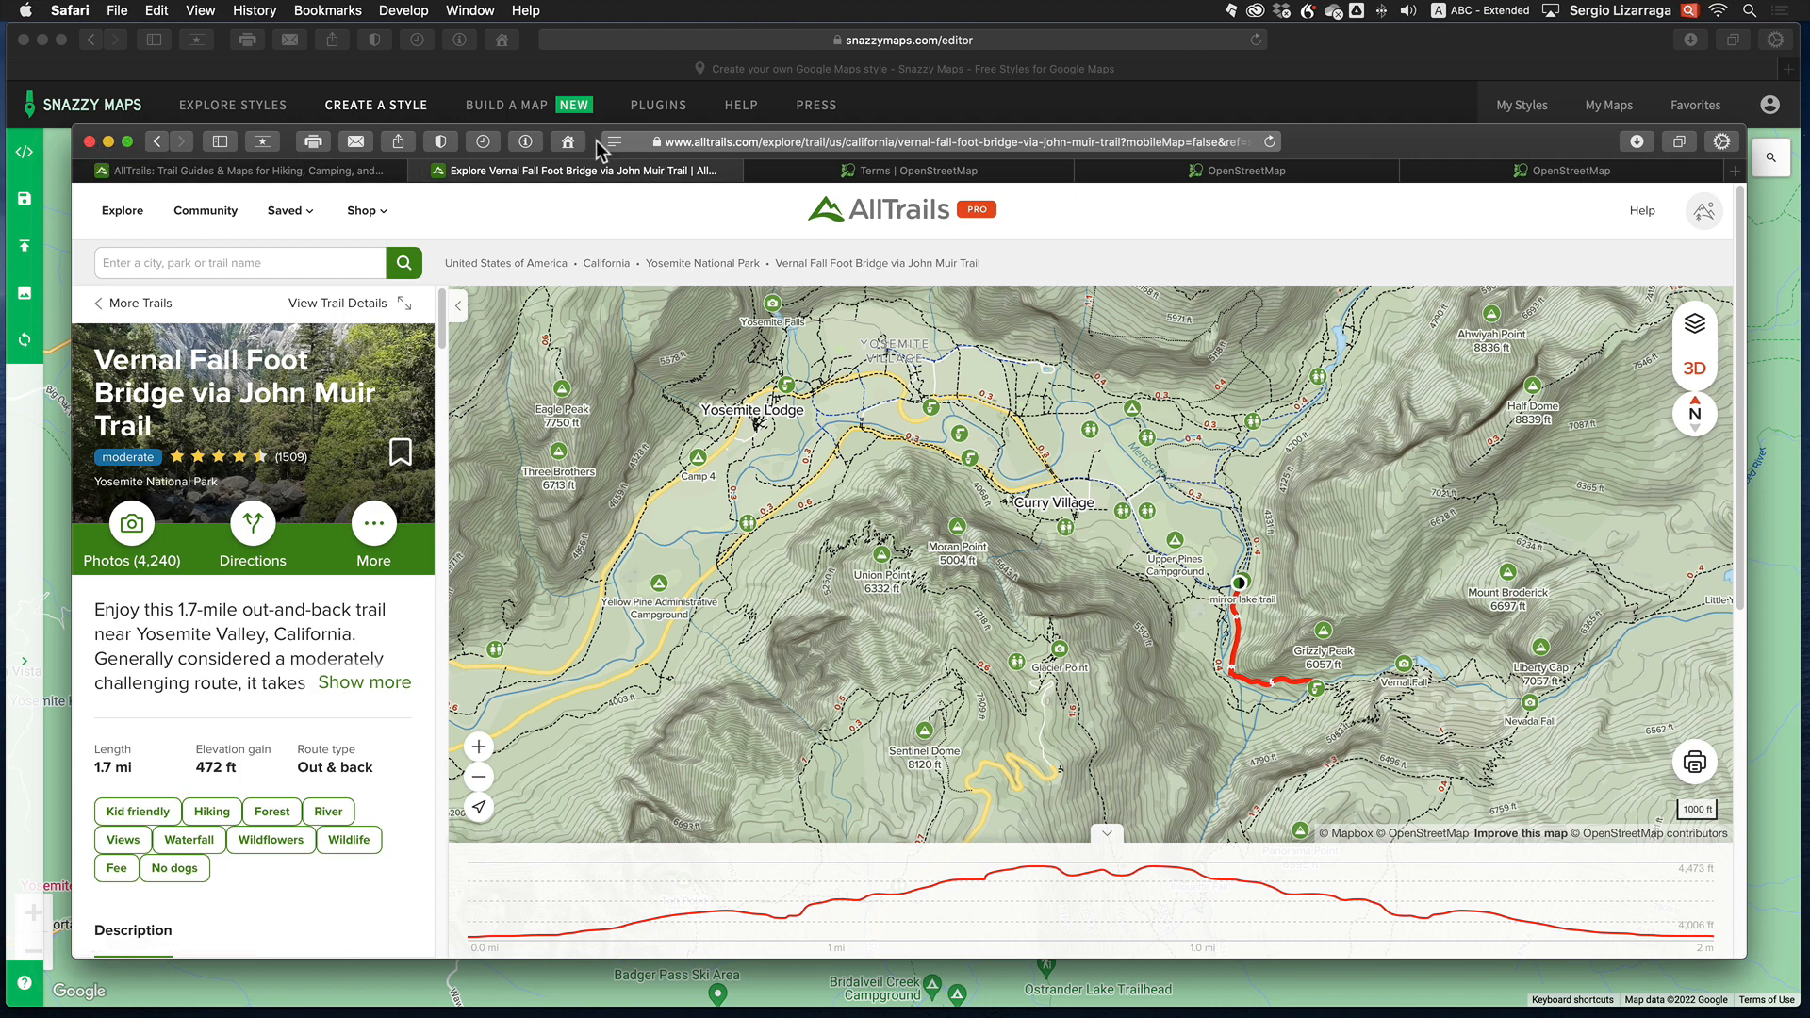
pyautogui.moveTo(597, 141); pyautogui.dragTo(1809, 344)
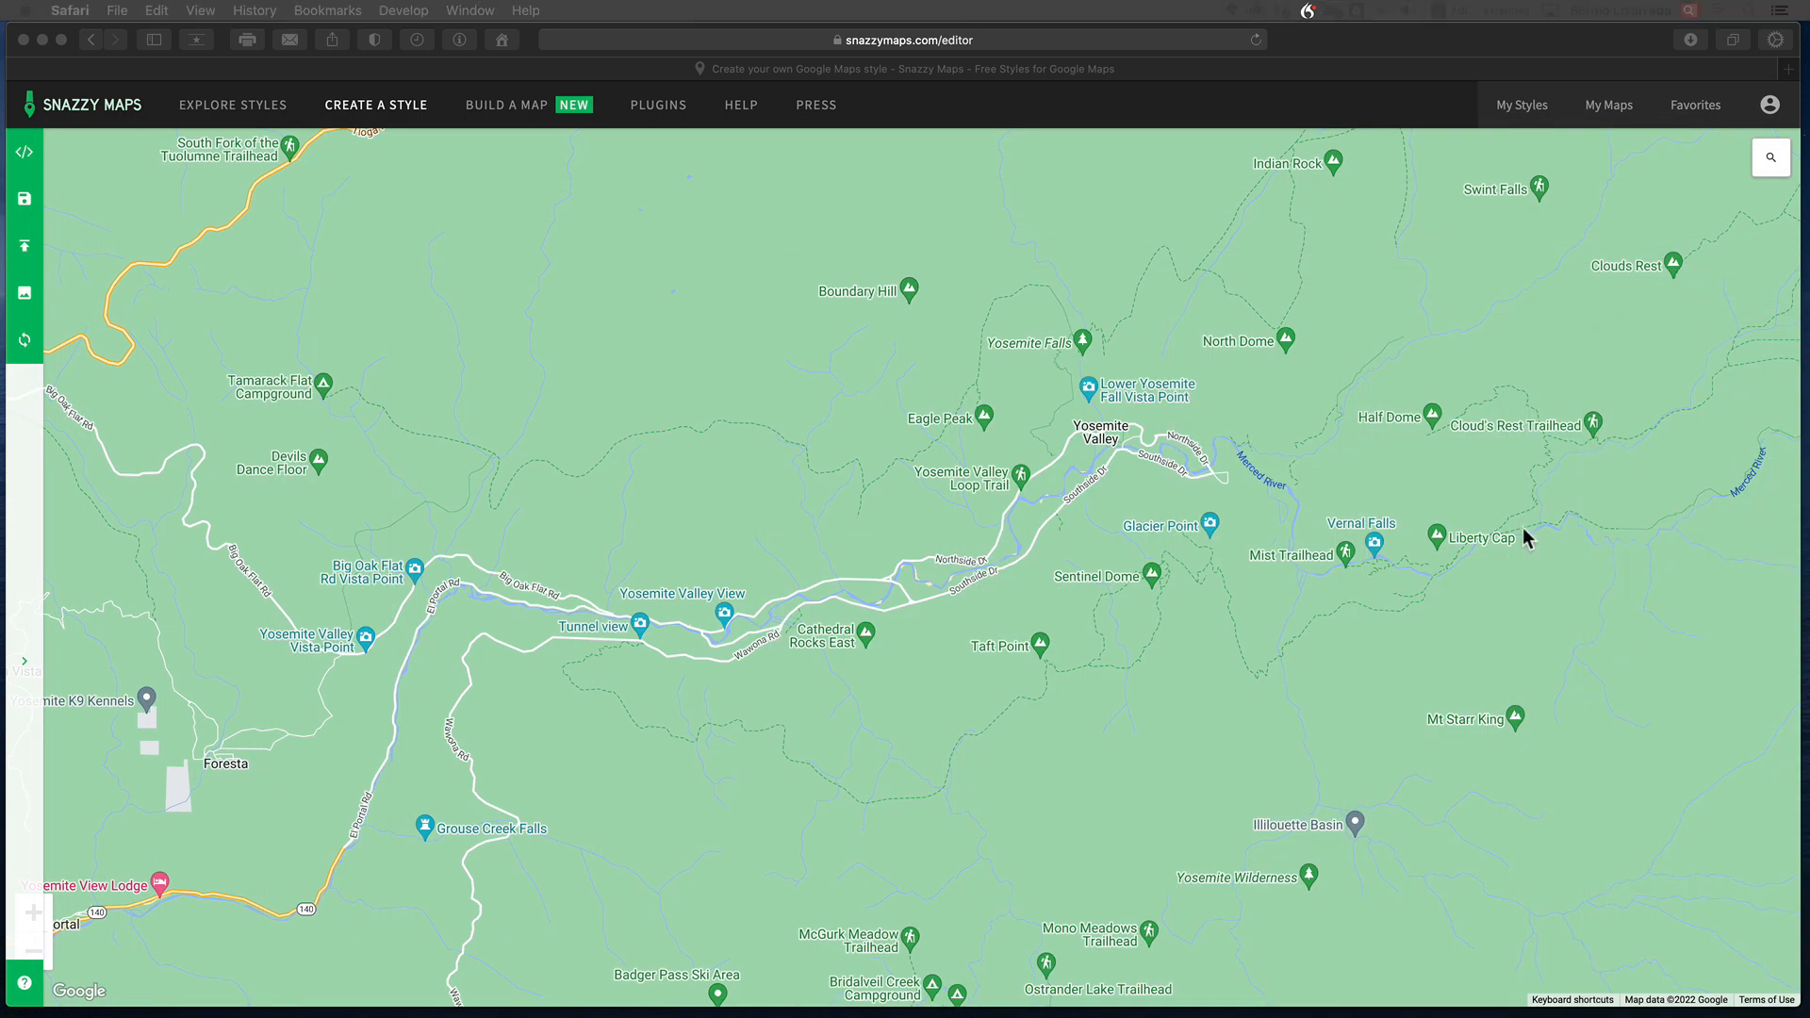